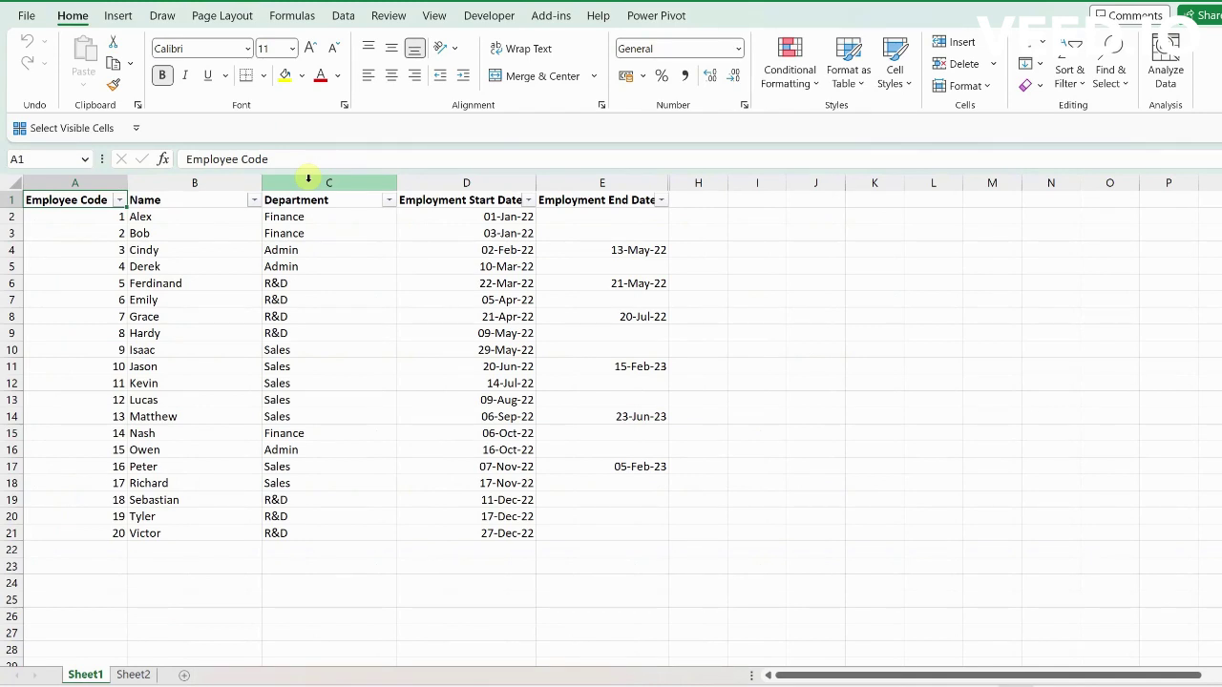
left_click(519, 178)
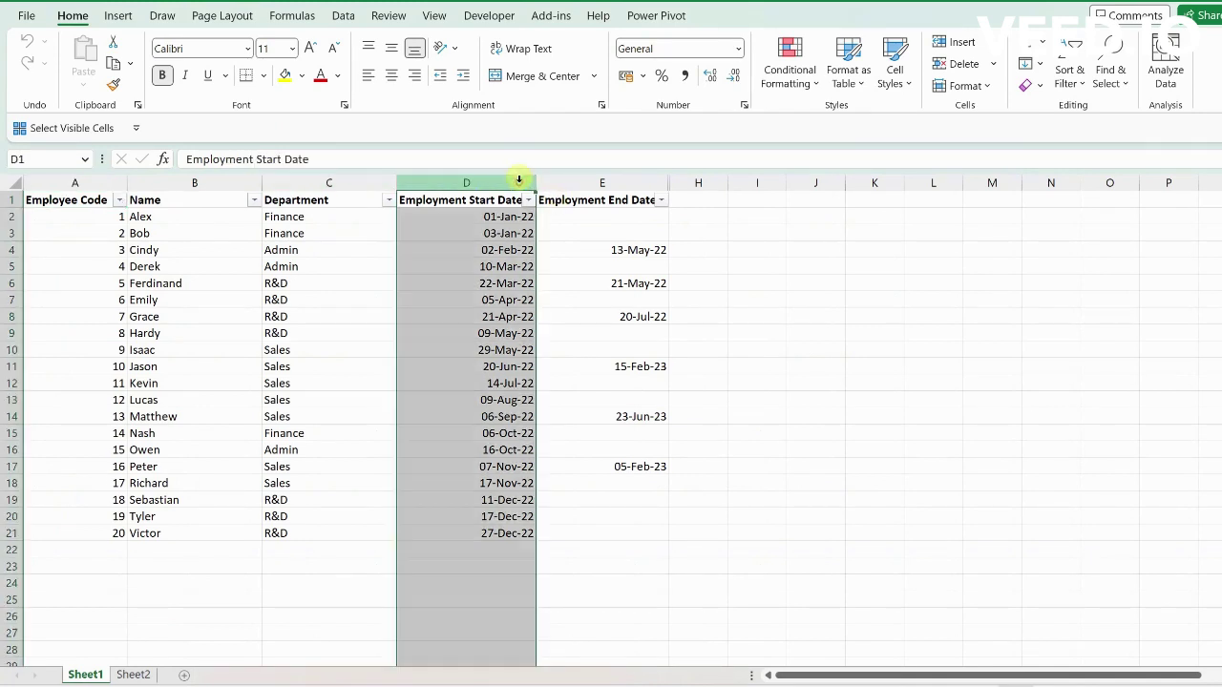
left_click(630, 176)
left_click(298, 203)
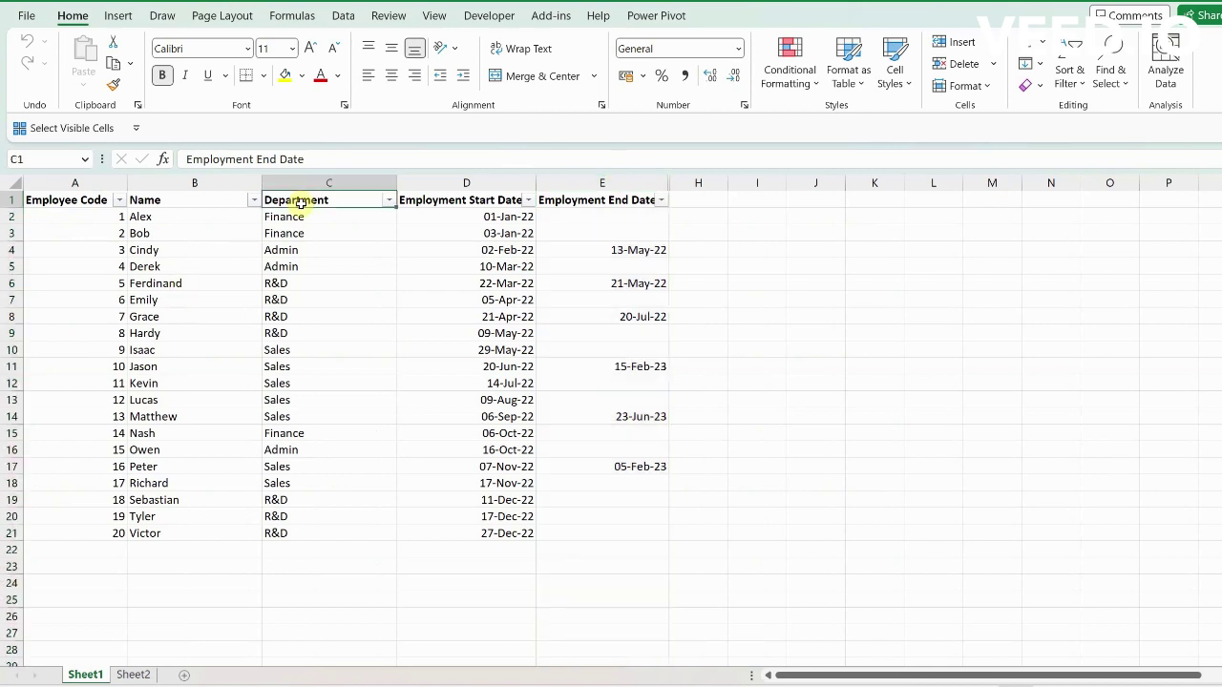
Step: Start a COUNTIFS formula on Sheet2 in the Employee Count table's Finance cell for 31-Jan-22 (B3)
left_click(135, 674)
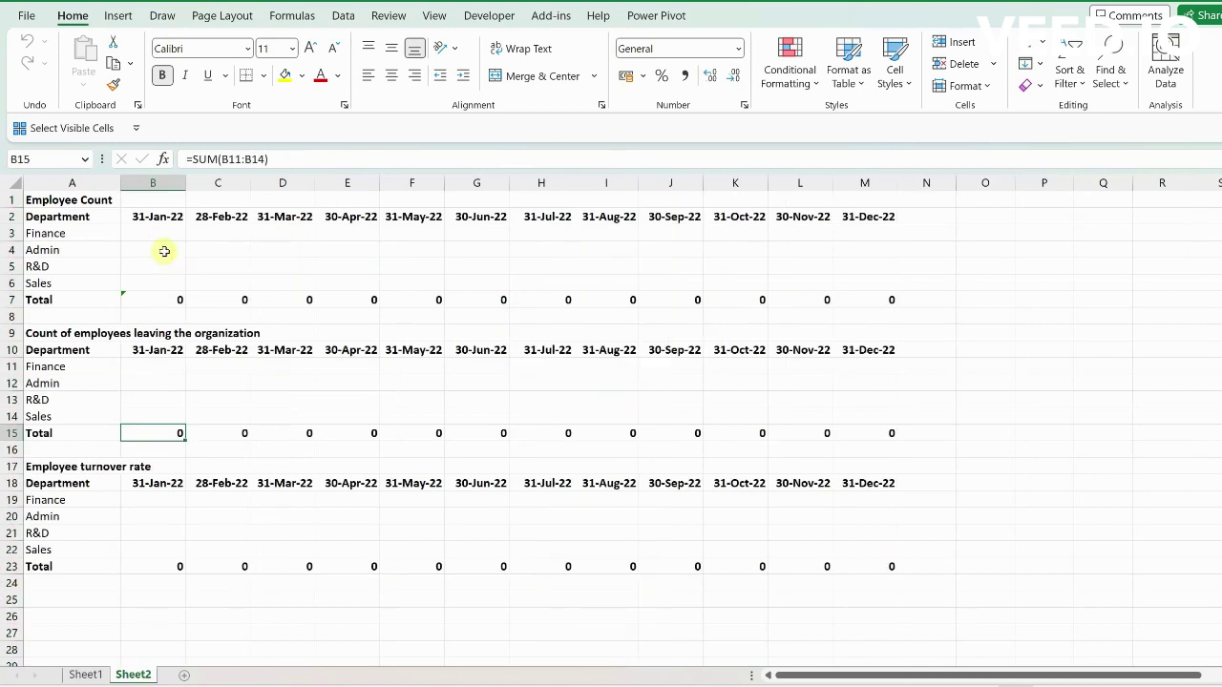
left_click(172, 233)
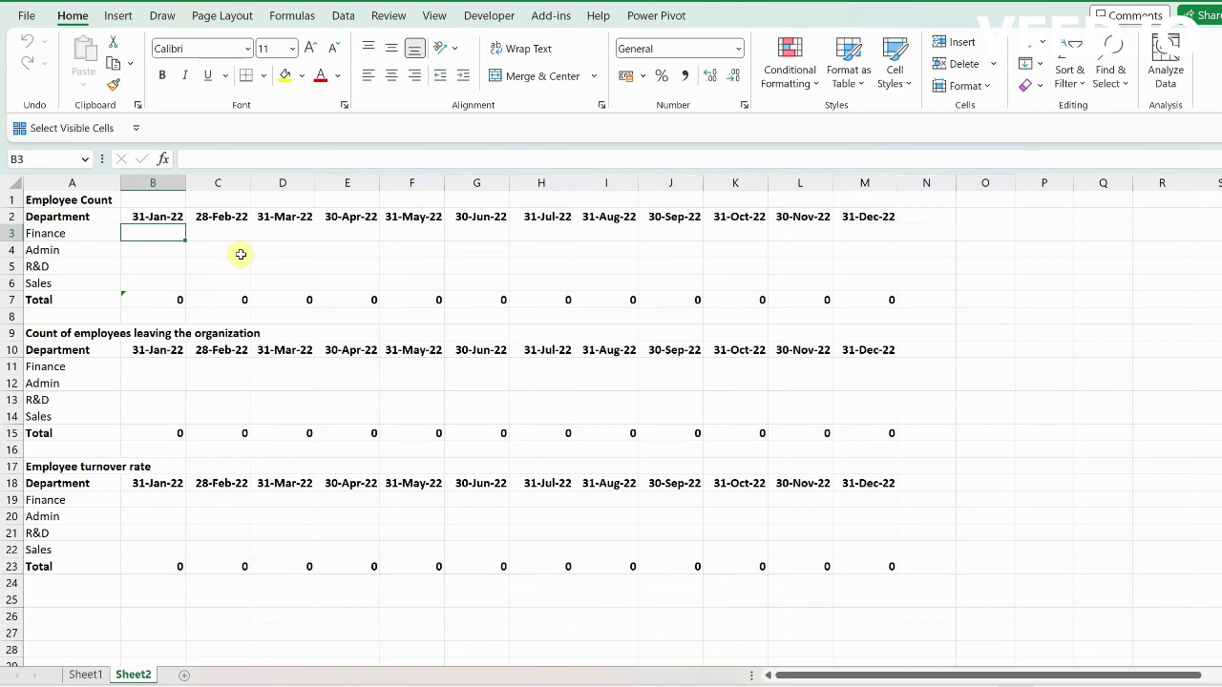
type("=")
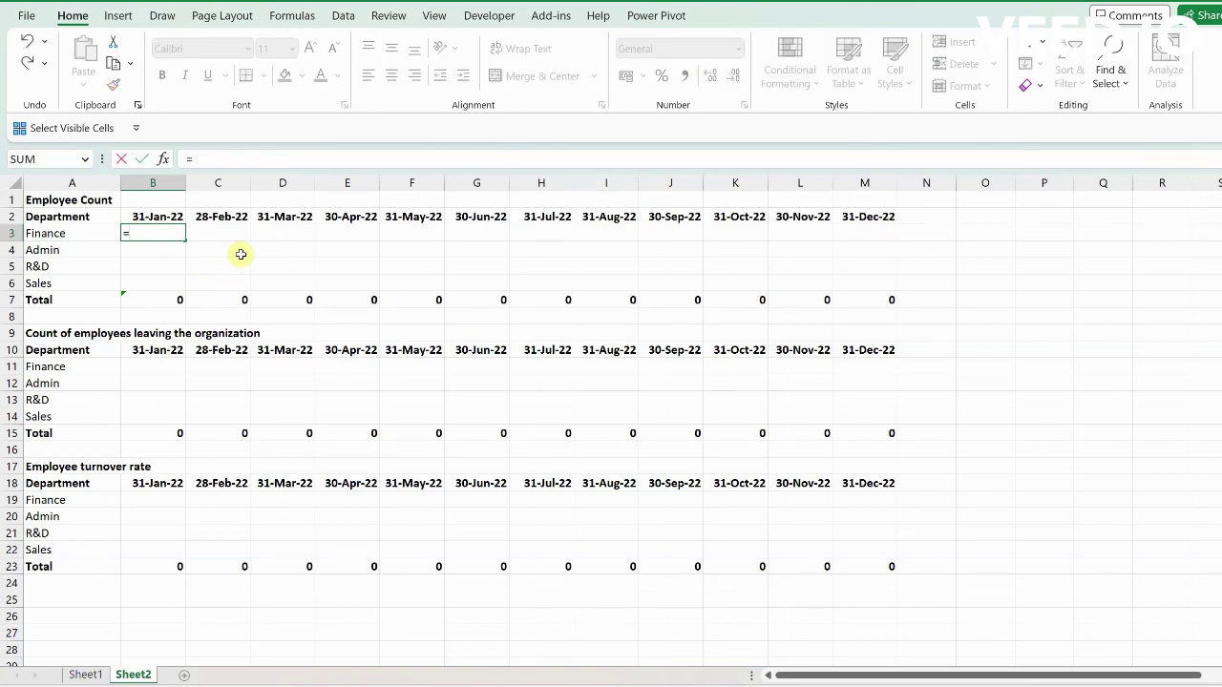
type("counti")
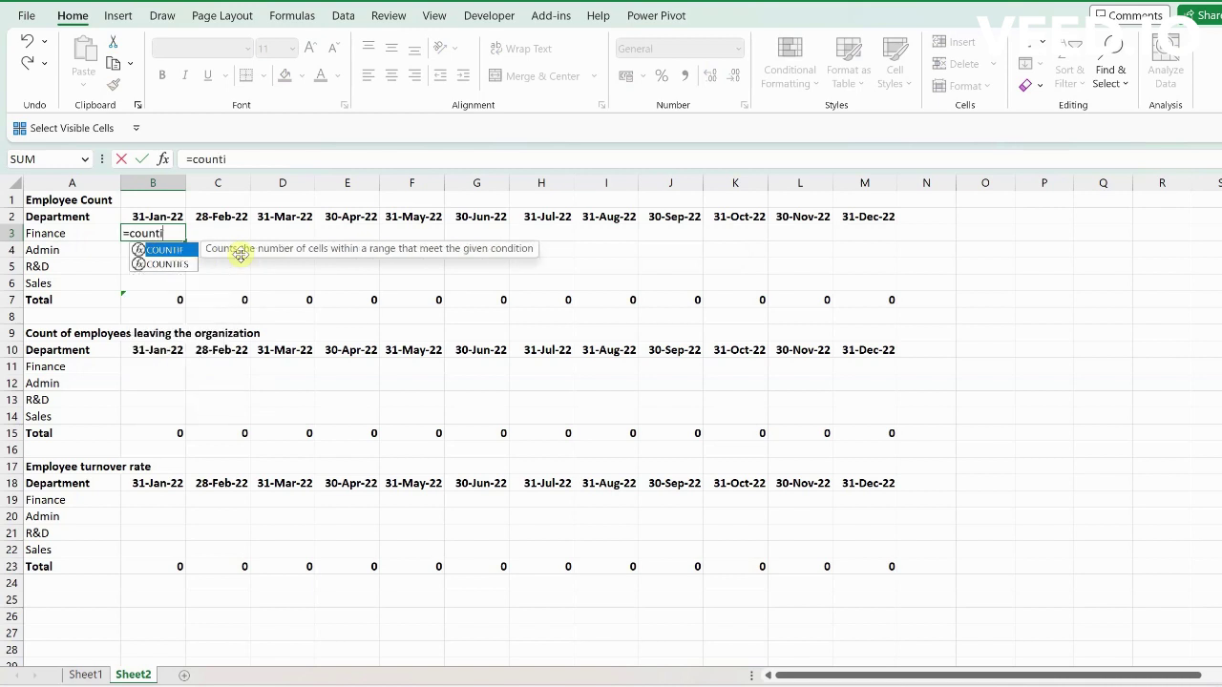
key("Down")
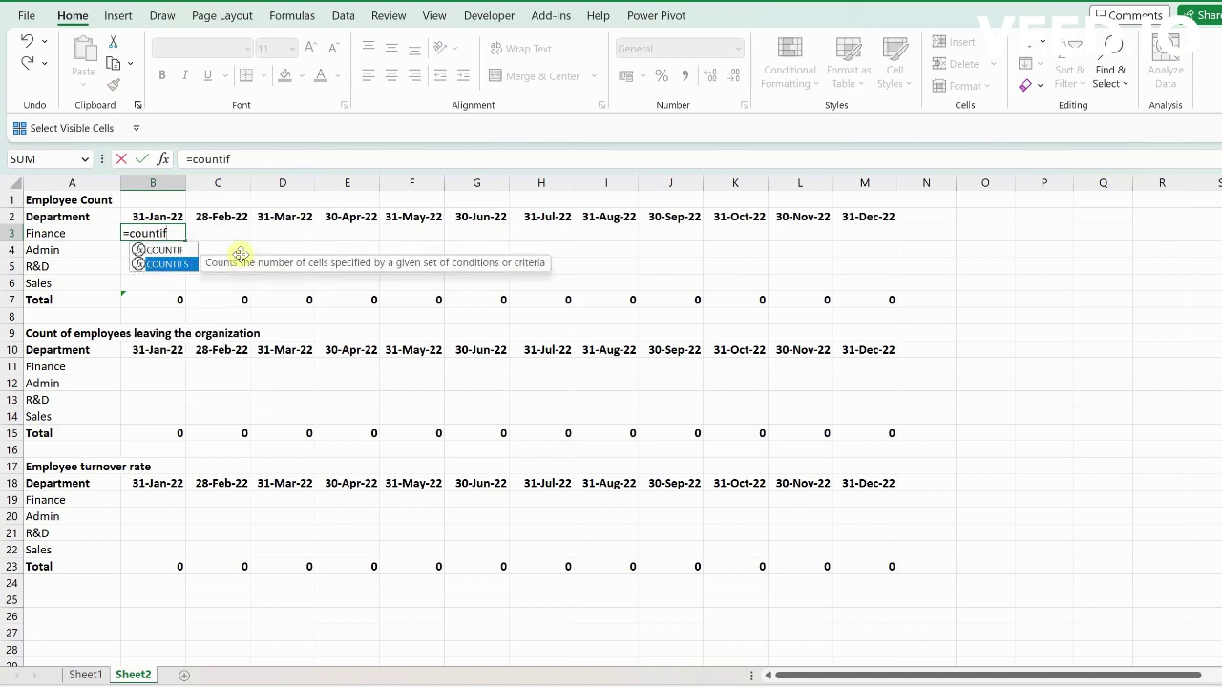
type("f")
key("Tab")
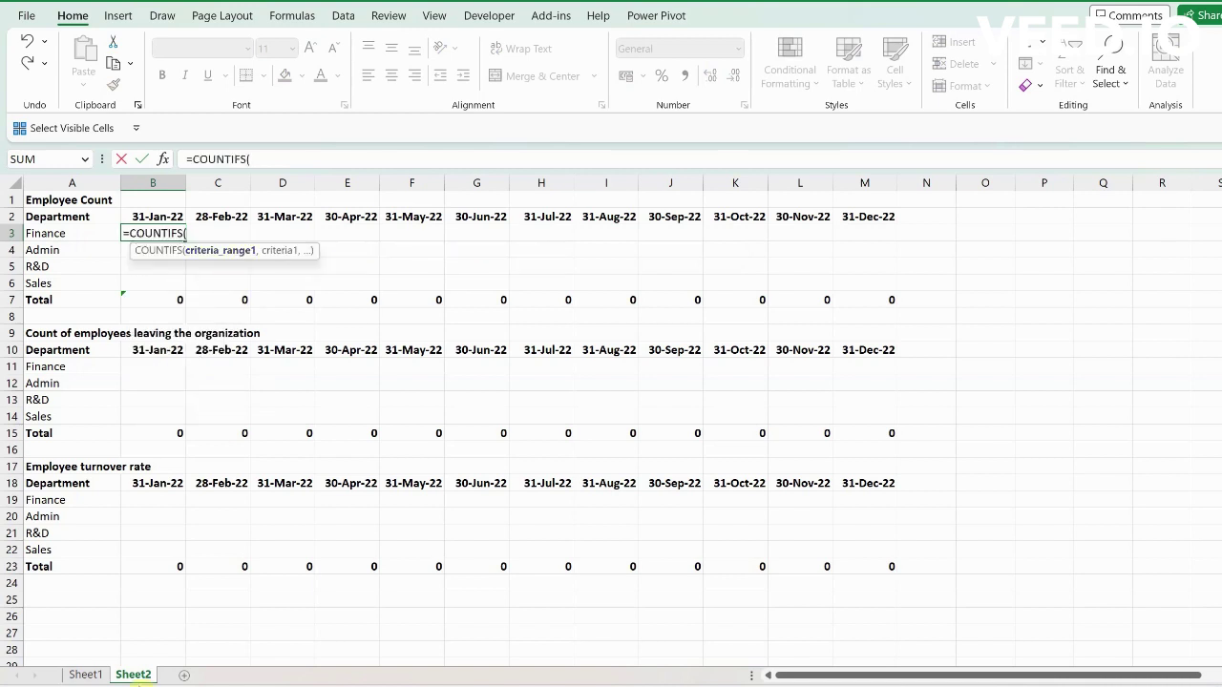
Step: Add the department condition to the COUNTIFS formula, with range Sheet1!$C:$C and criterion Sheet2!$A3
left_click(88, 676)
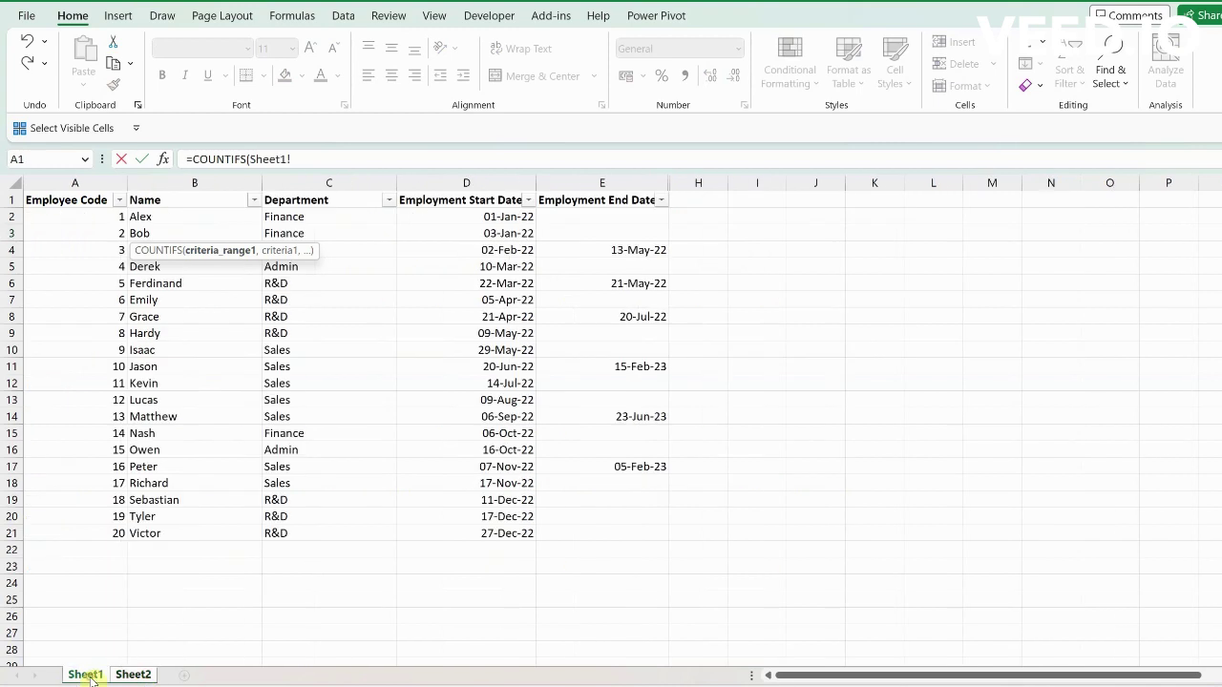
left_click(312, 181)
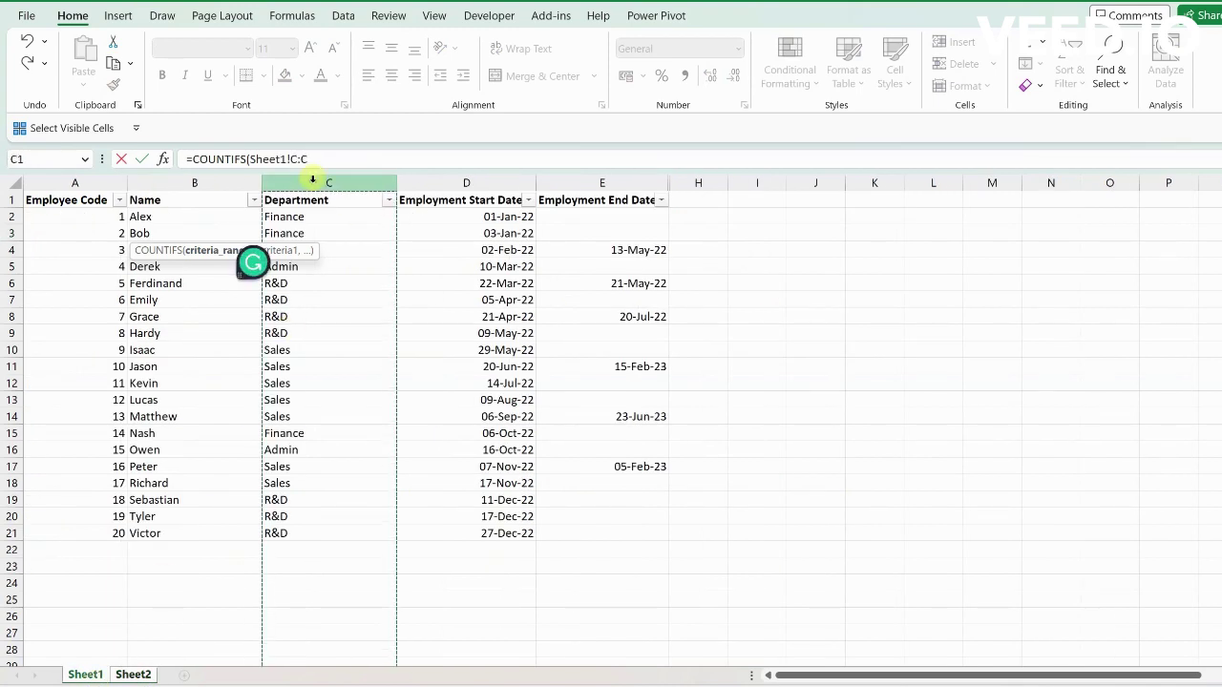
key("F4")
type(",")
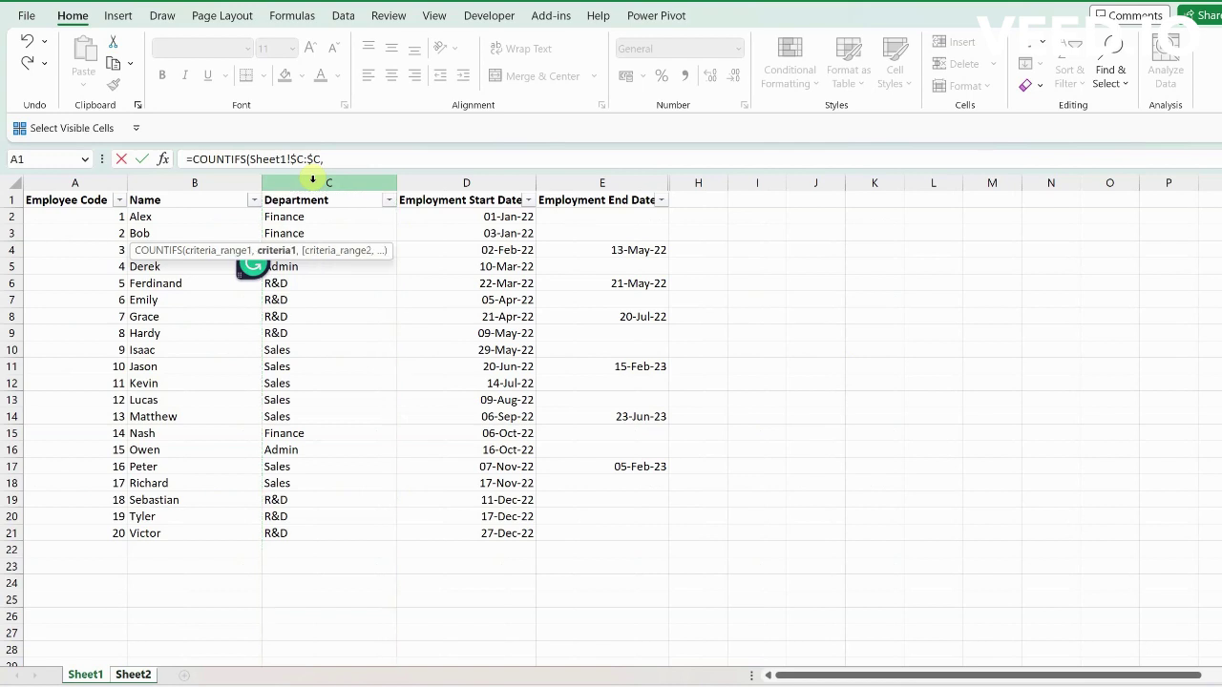
key("ctrl+Page_Down")
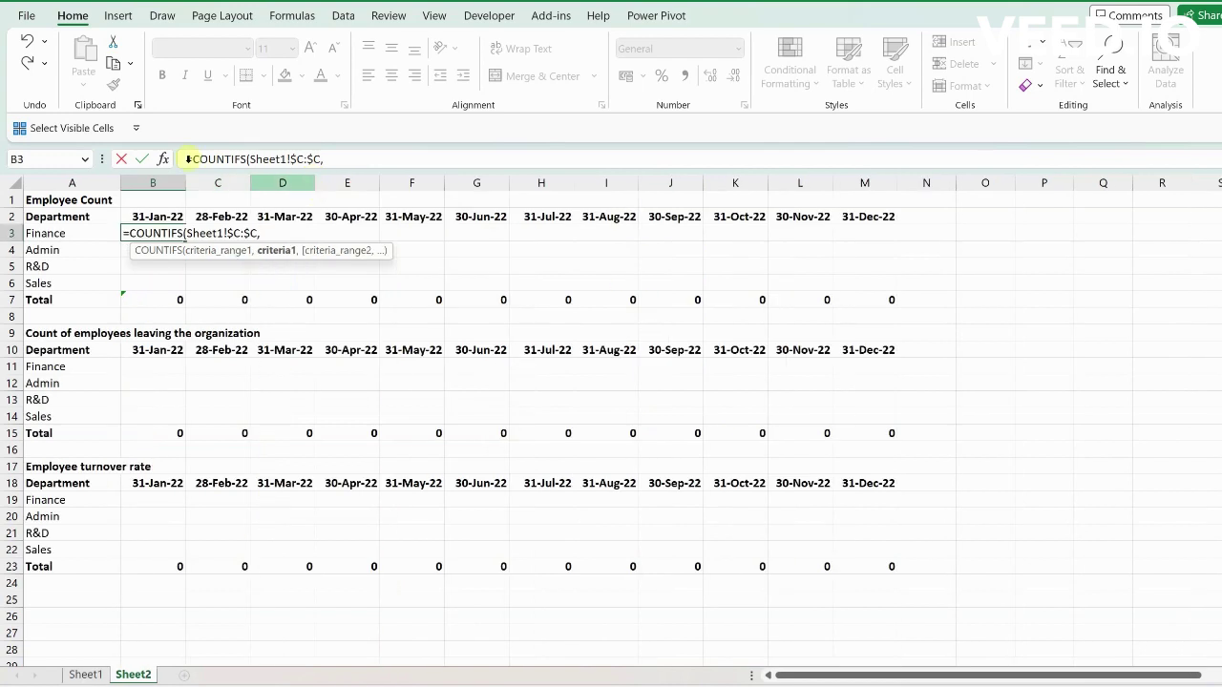
left_click(48, 233)
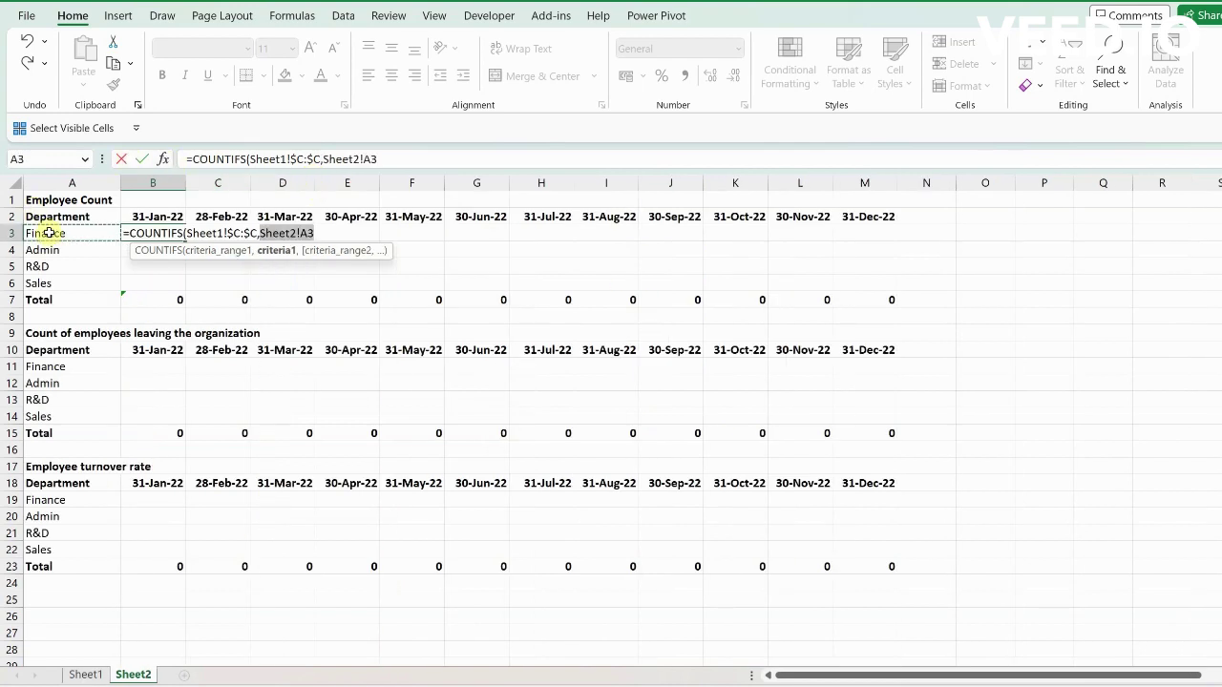
key("F4")
key("F4")
key("F4")
type(",")
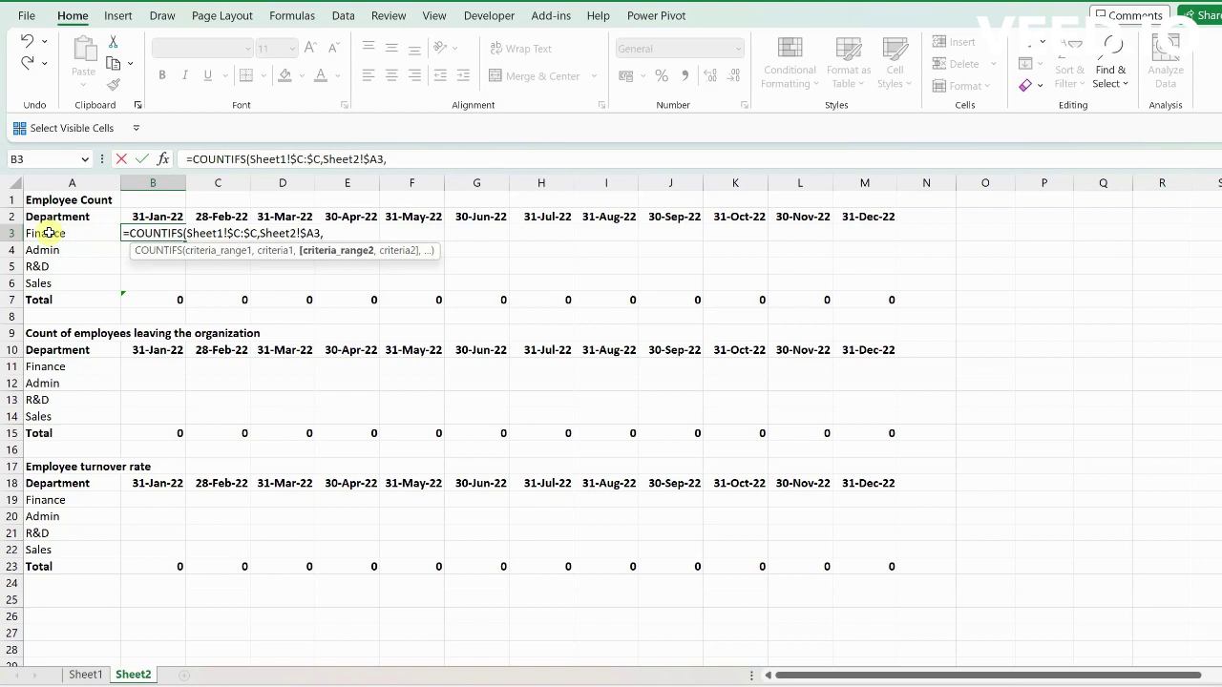
Step: Add the Employment Start Date column Sheet1!$D:$D as the second criteria range, with "<=" as the comparison operator
key("ctrl+Page_Up")
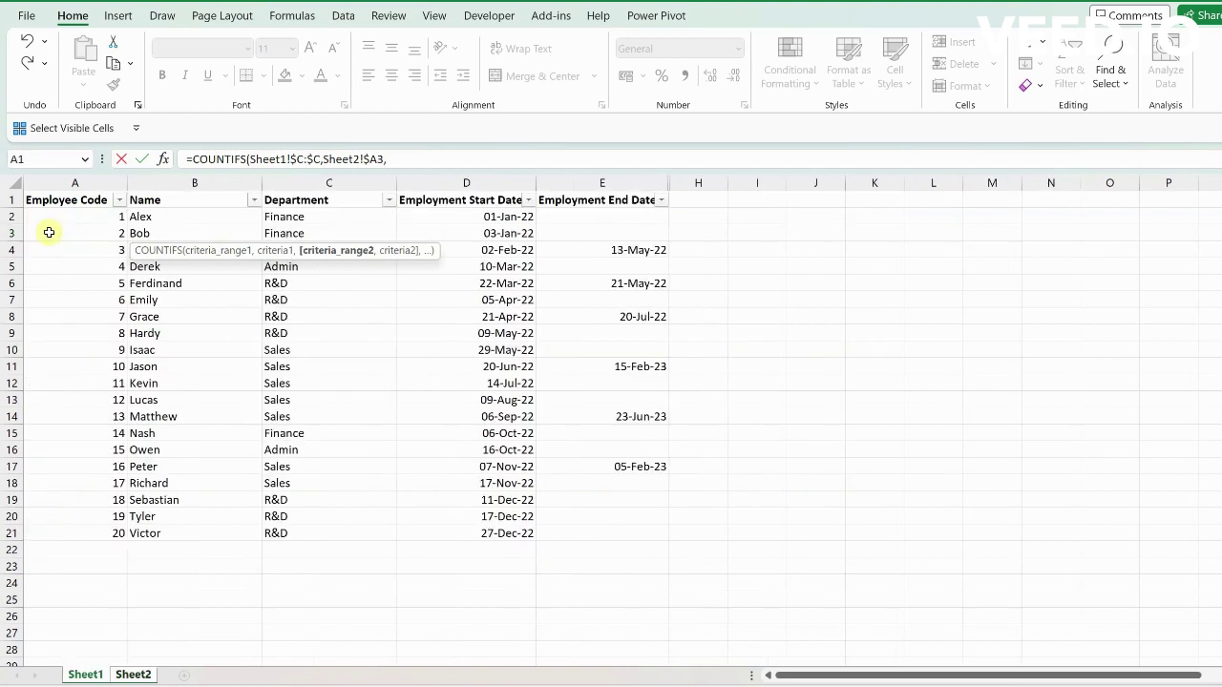
left_click(511, 177)
key("F4")
type(",")
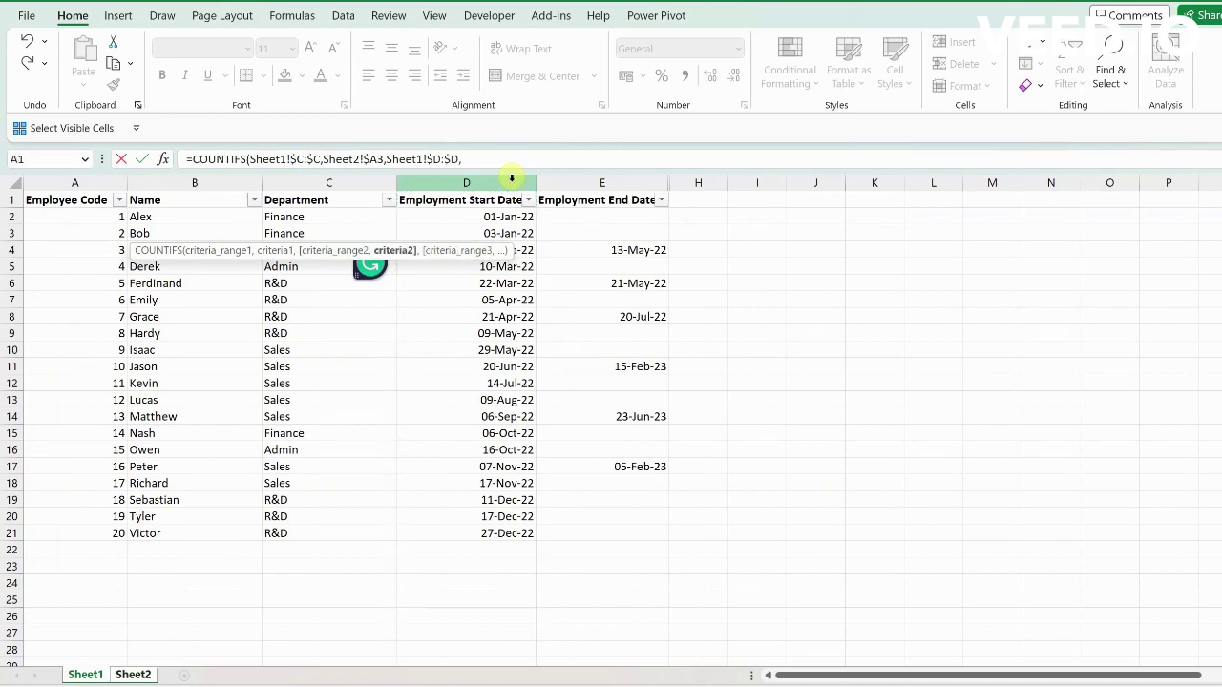
key("ctrl+Page_Down")
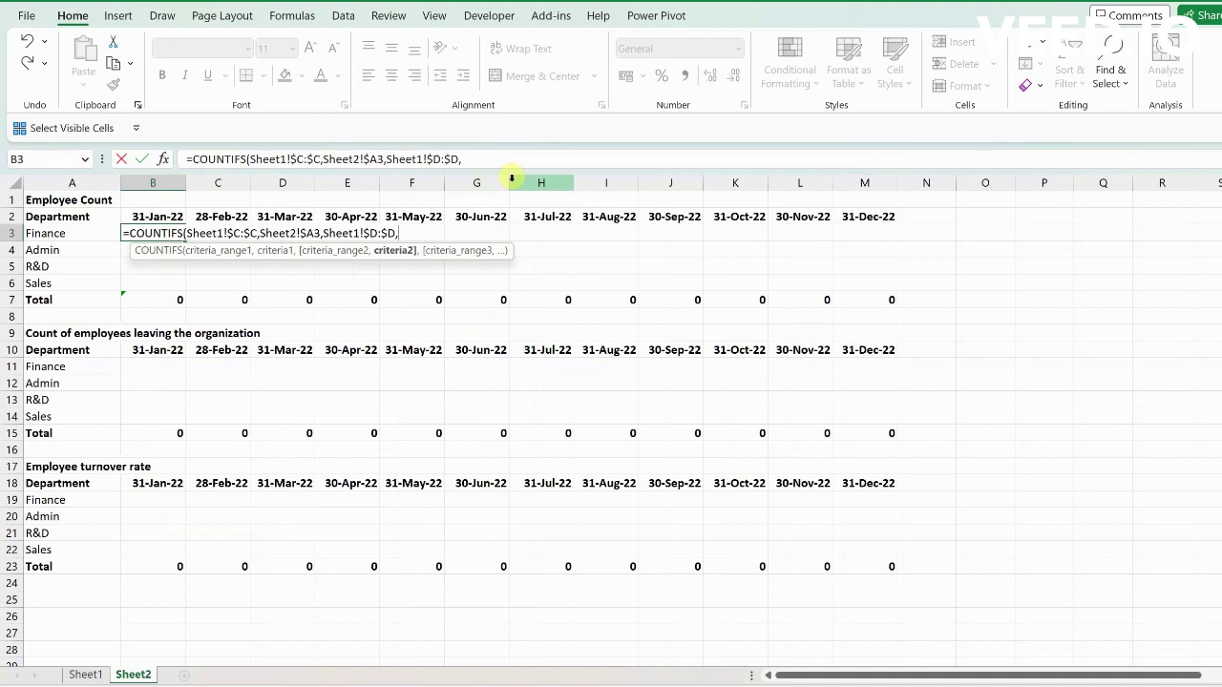
type("\"<=")
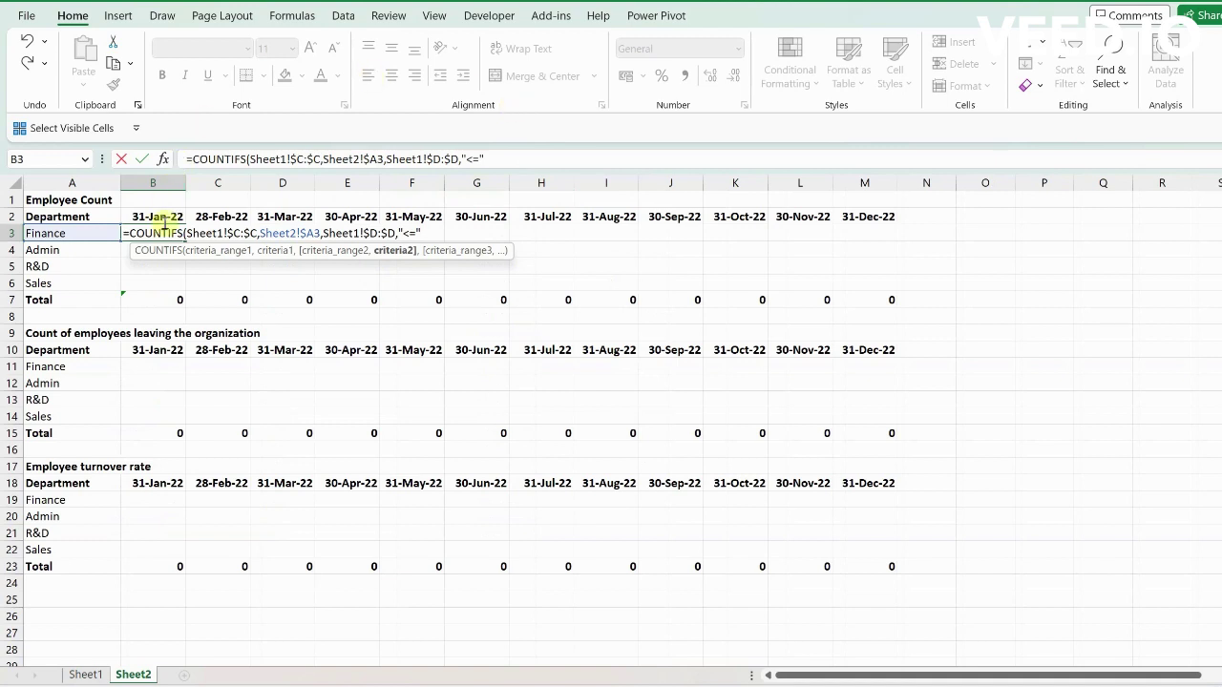
left_click(166, 213)
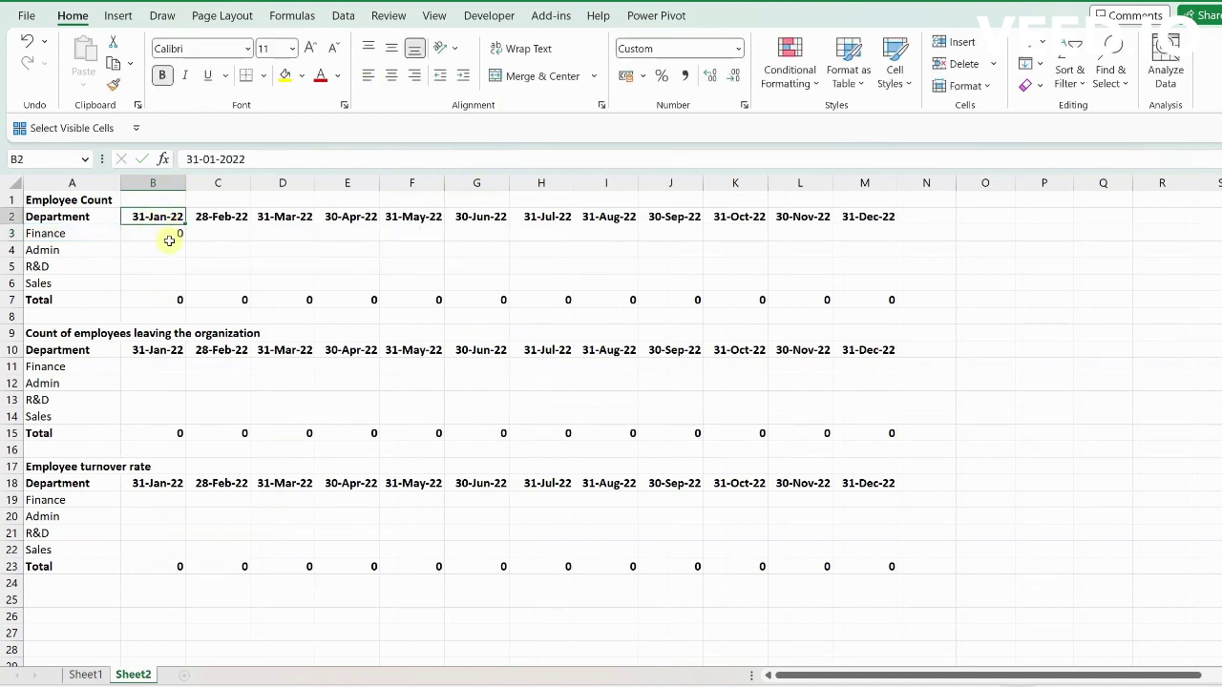
Step: Complete the start date criterion in B3 as "<="&B$2 and enter the formula
left_click(169, 238)
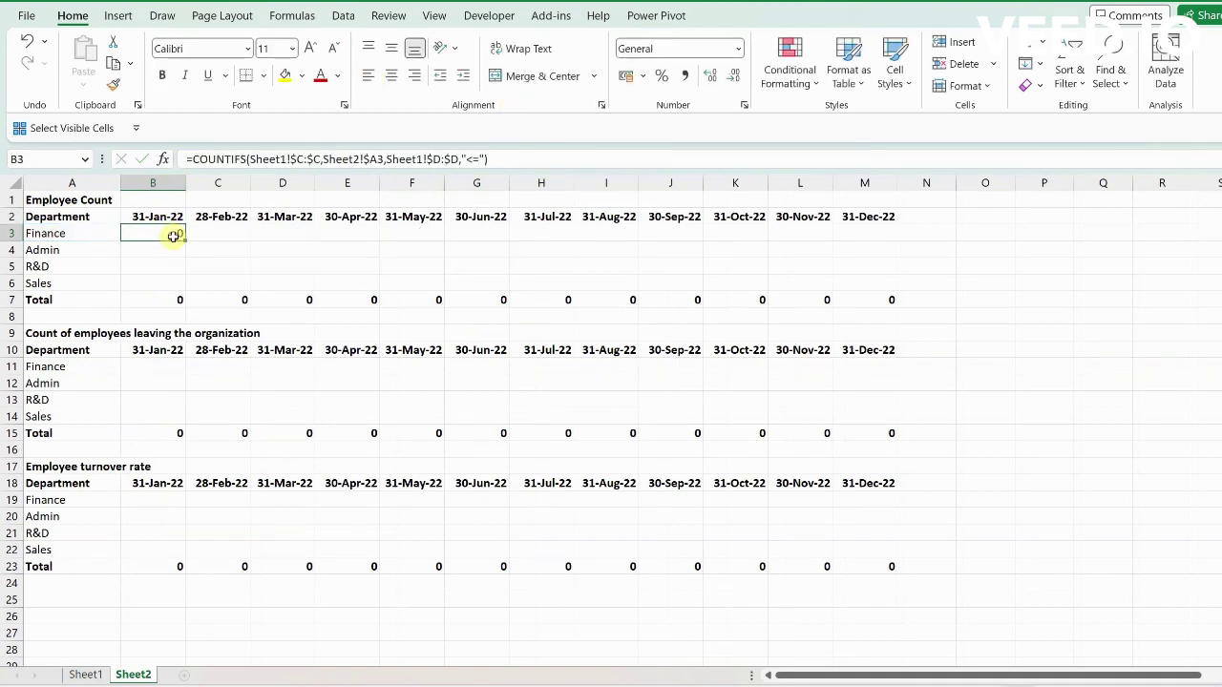
left_click(487, 159)
type("&")
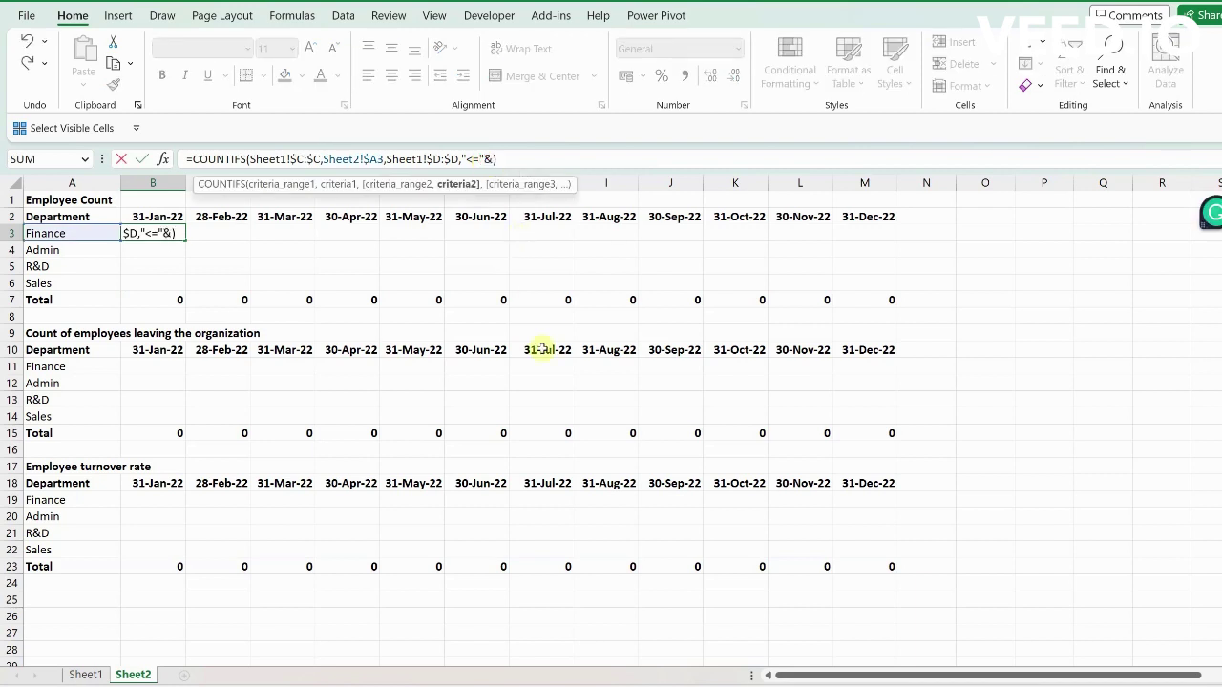
left_click(157, 217)
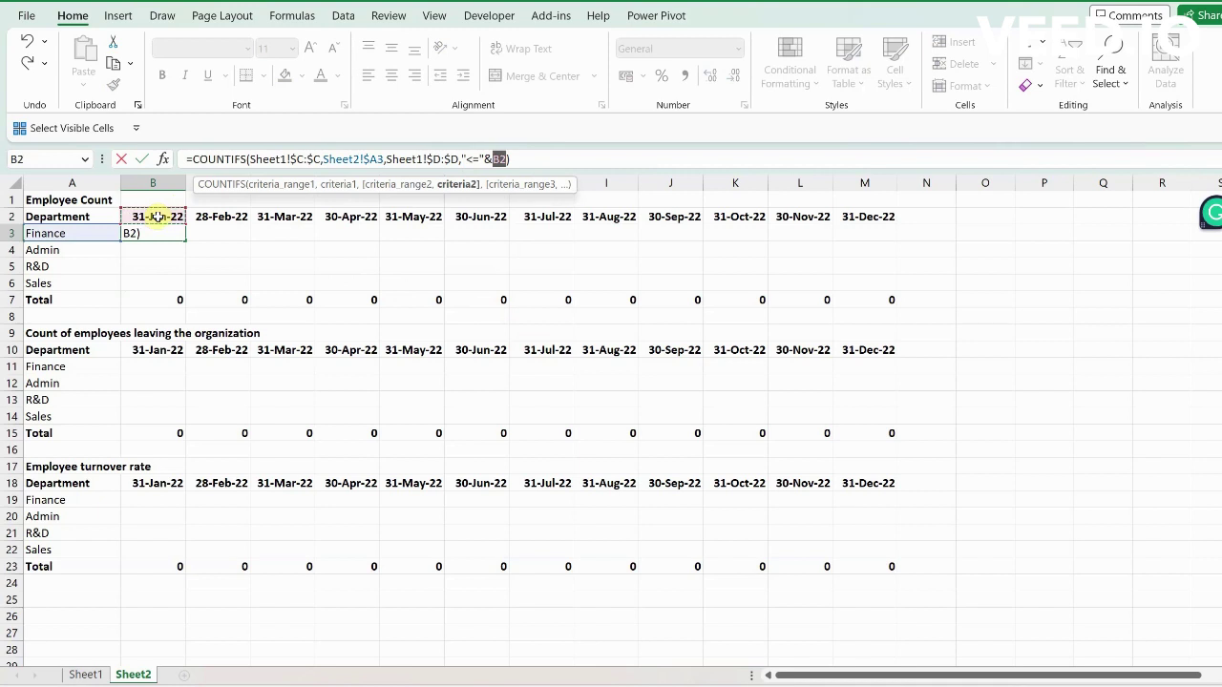
key("F4")
key("F4")
key("Return")
key("Up")
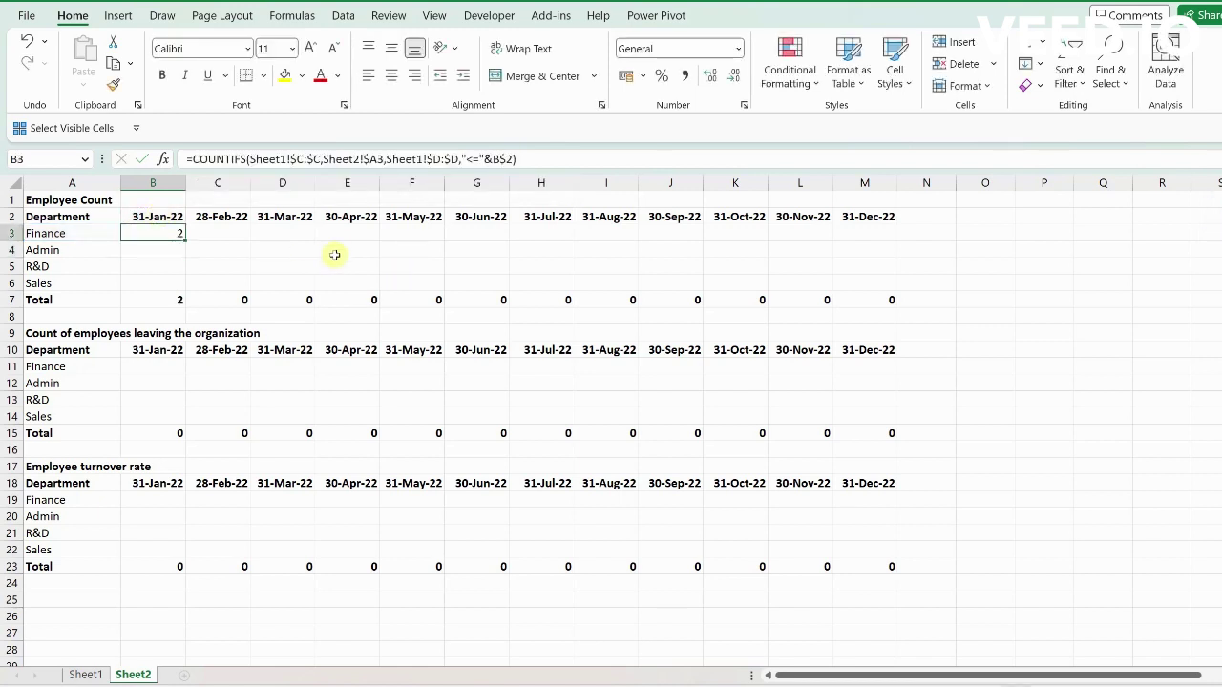
Step: Extend the B3 formula by subtracting a second COUNTIFS function after the first one
left_click(545, 160)
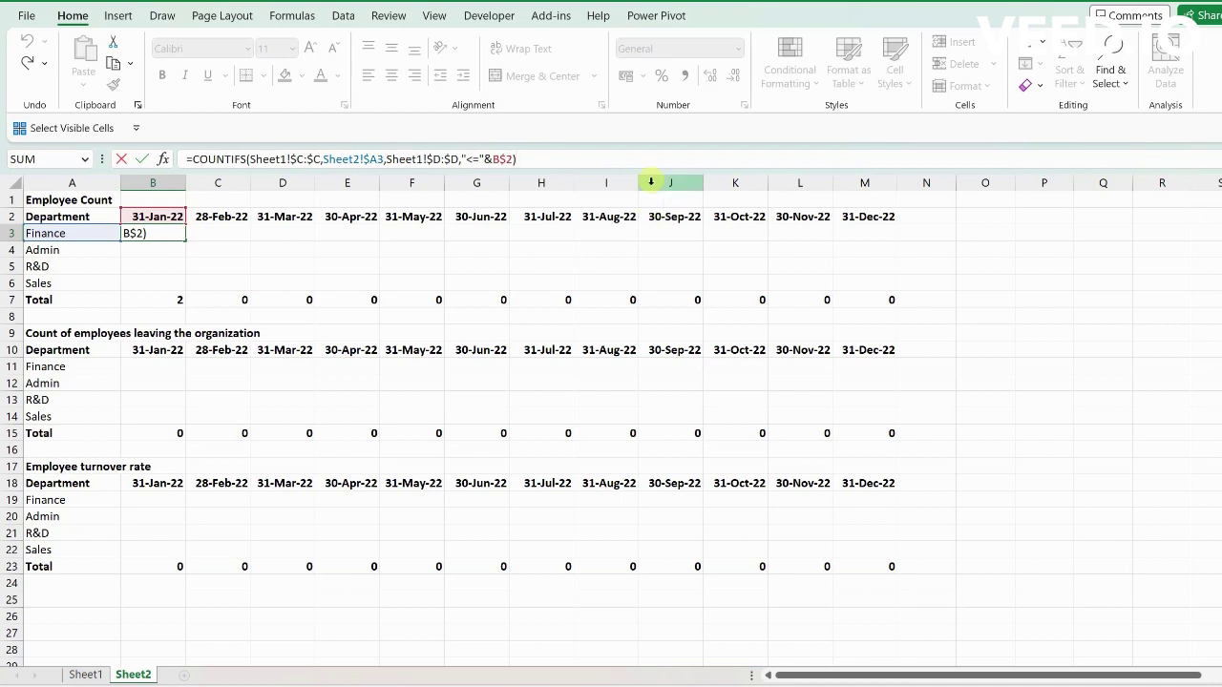
type("-")
type("counti")
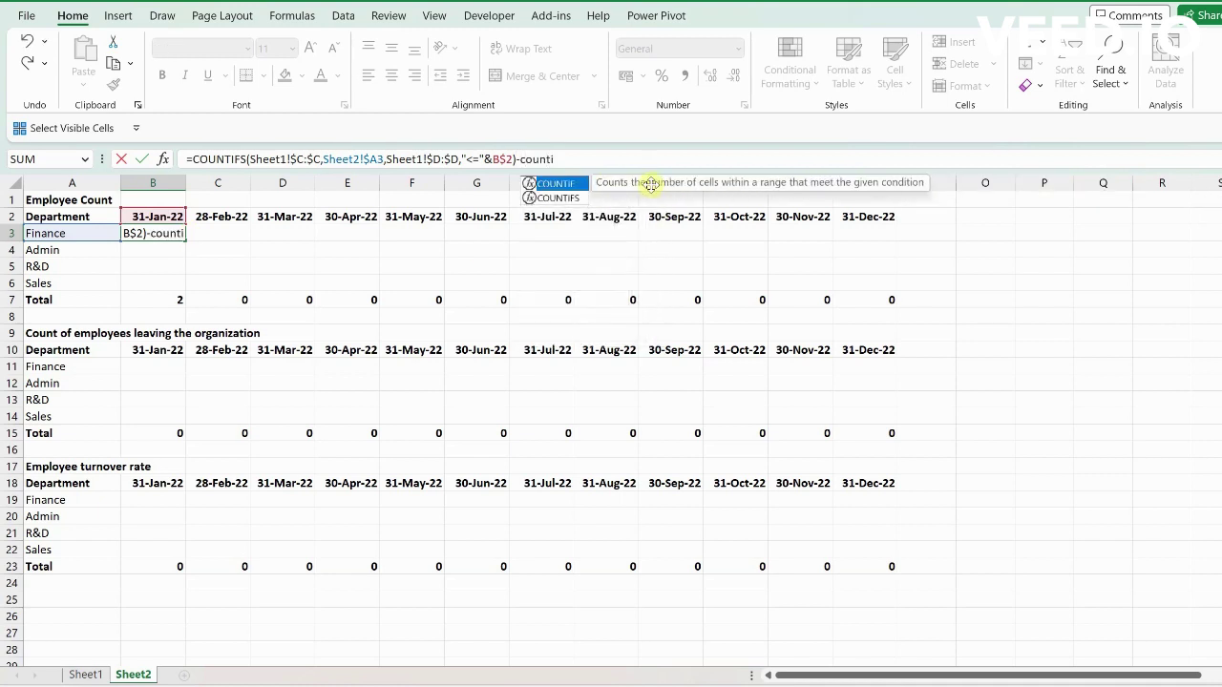
key("Down")
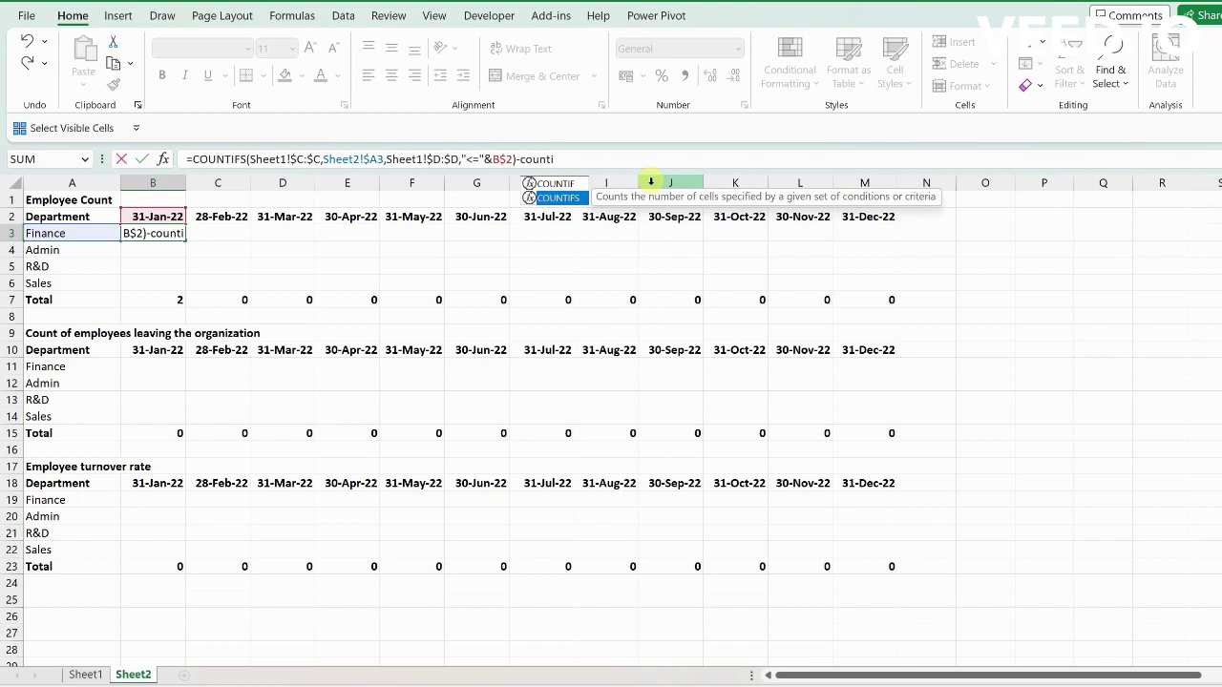
key("Tab")
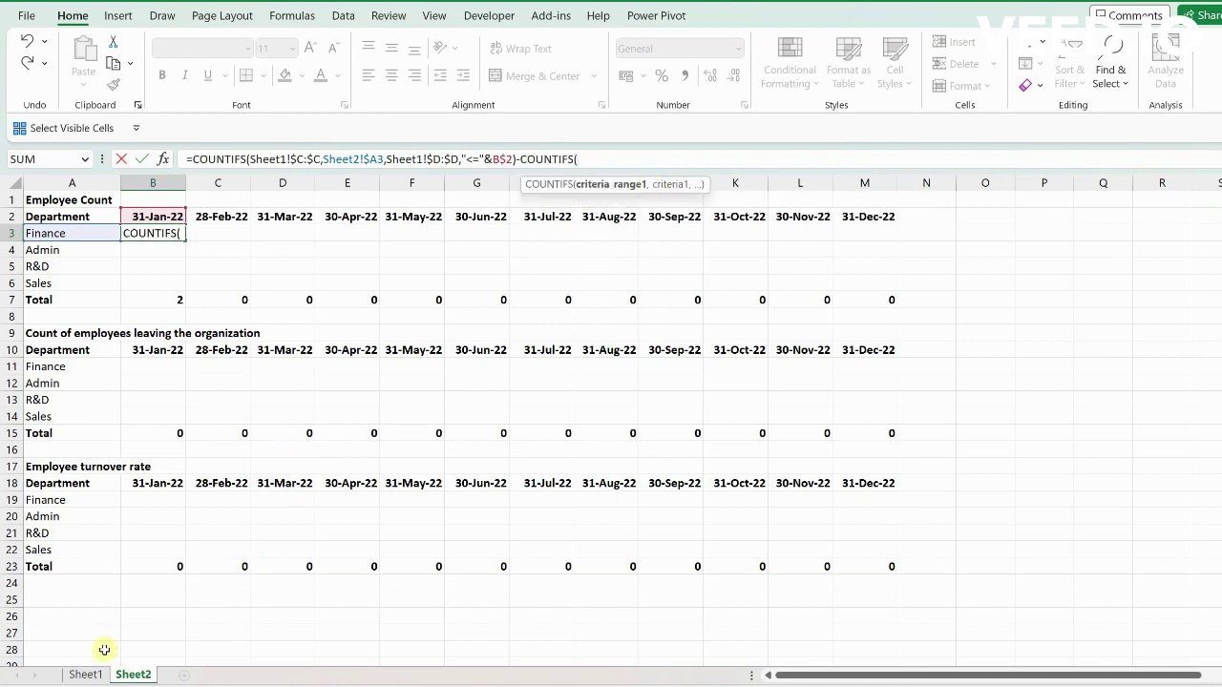
Step: Give the subtracted COUNTIFS the department condition, with range Sheet1!$C:$C and criterion Sheet2!$A3
left_click(85, 675)
left_click(317, 182)
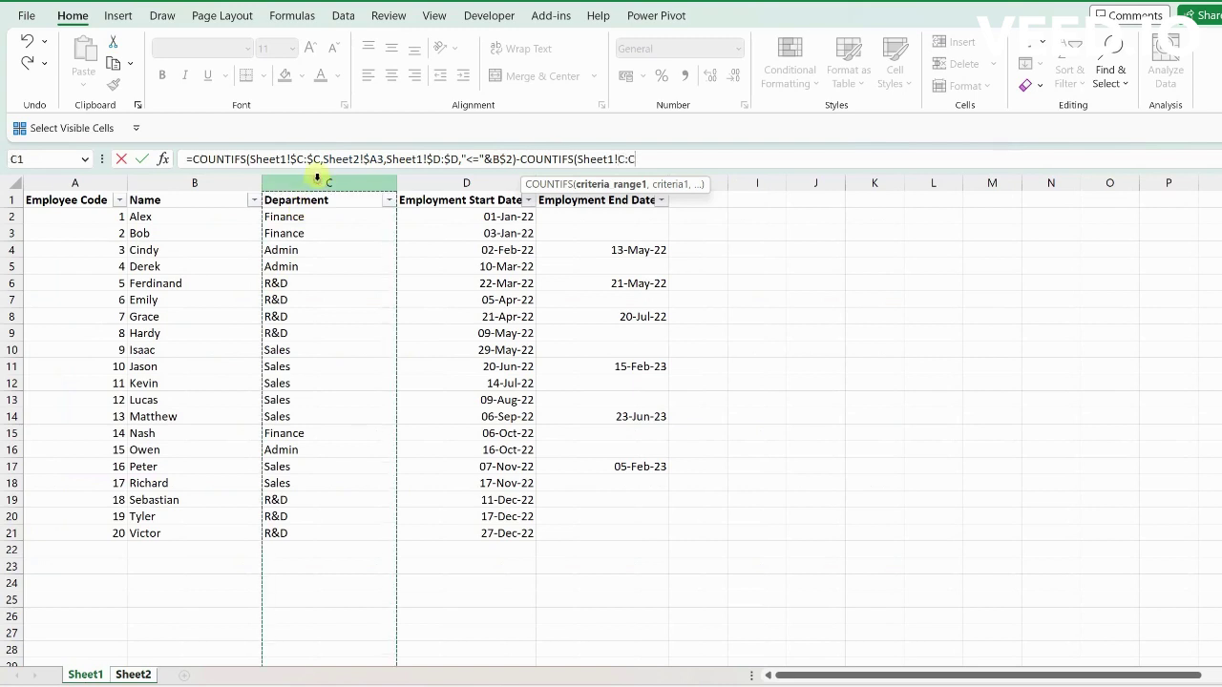
key("F4")
type(",")
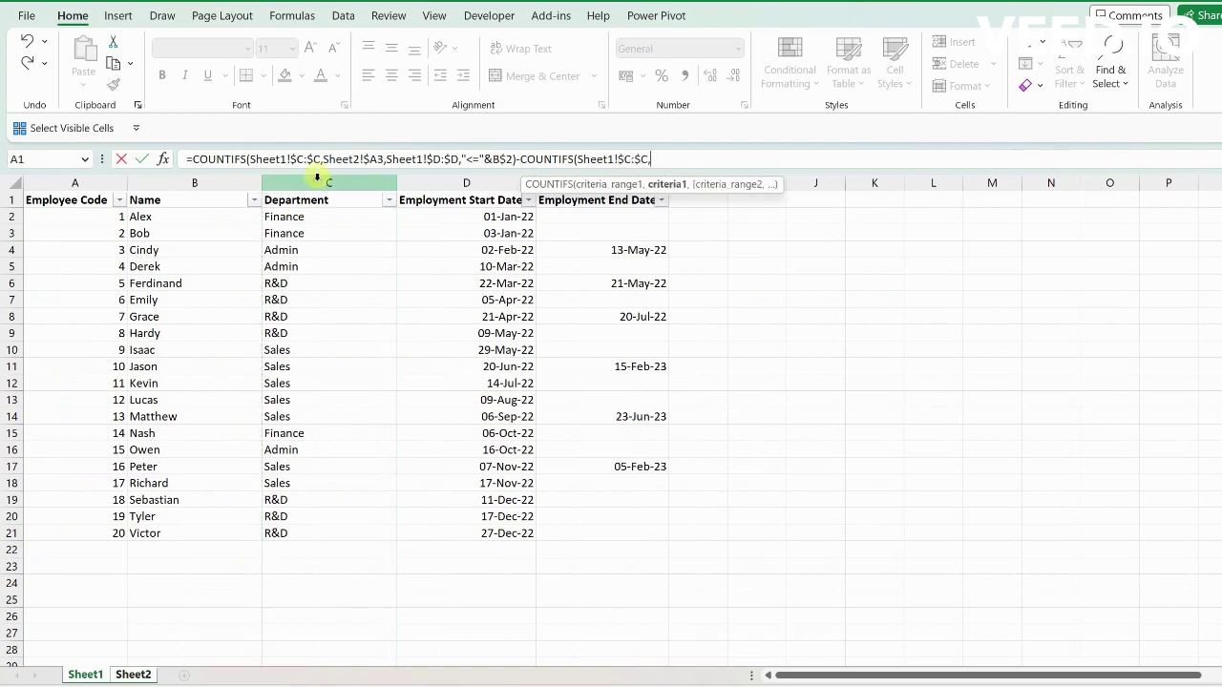
key("ctrl+Page_Down")
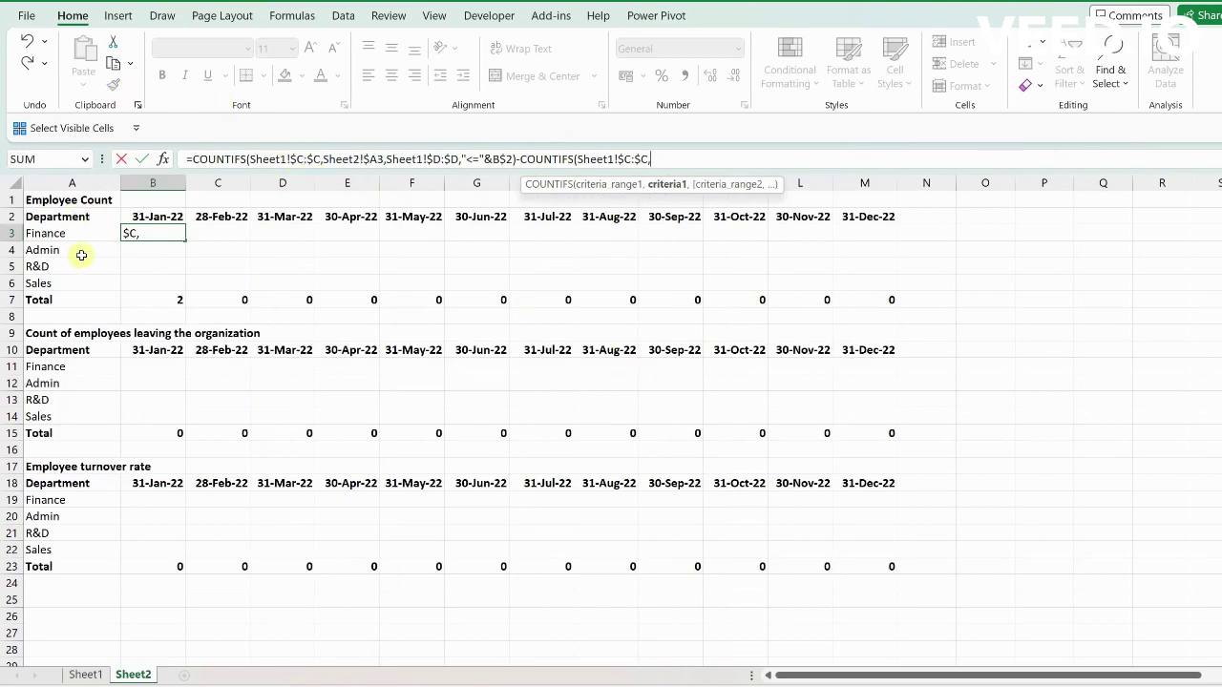
left_click(78, 233)
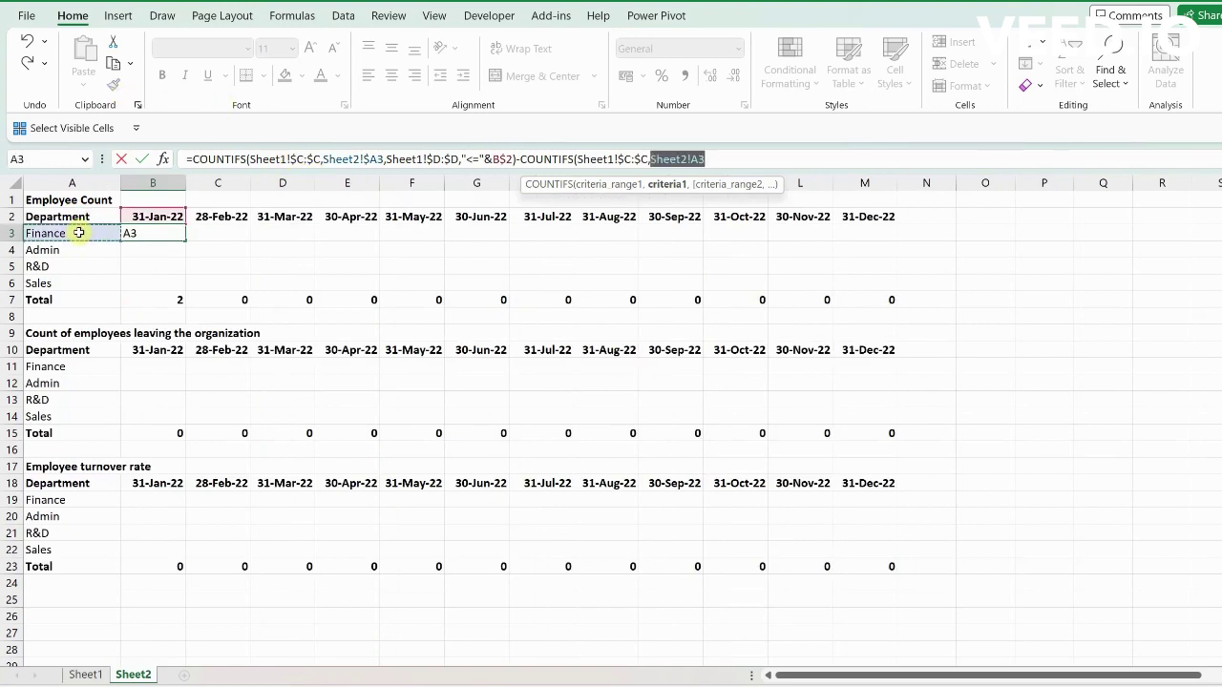
key("F4")
key("F4")
key("F4")
type(",")
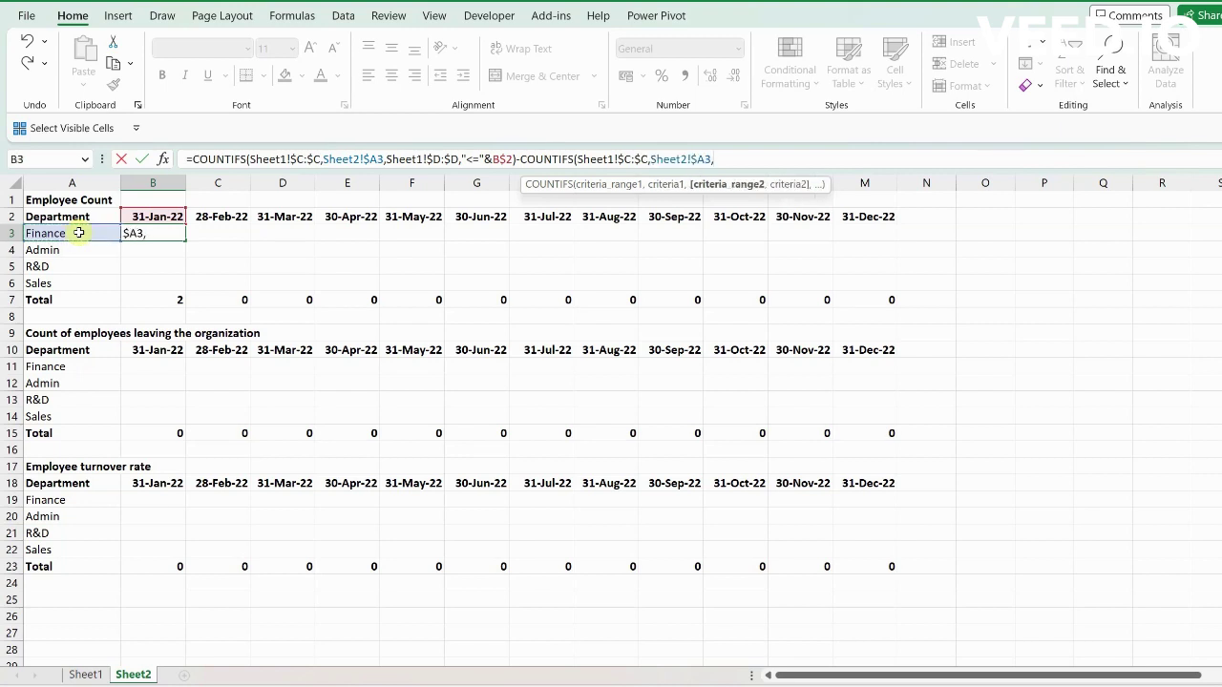
Step: Add the Employment End Date column Sheet1!$E:$E as the second criteria range of the subtracted COUNTIFS
key("ctrl+Page_Up")
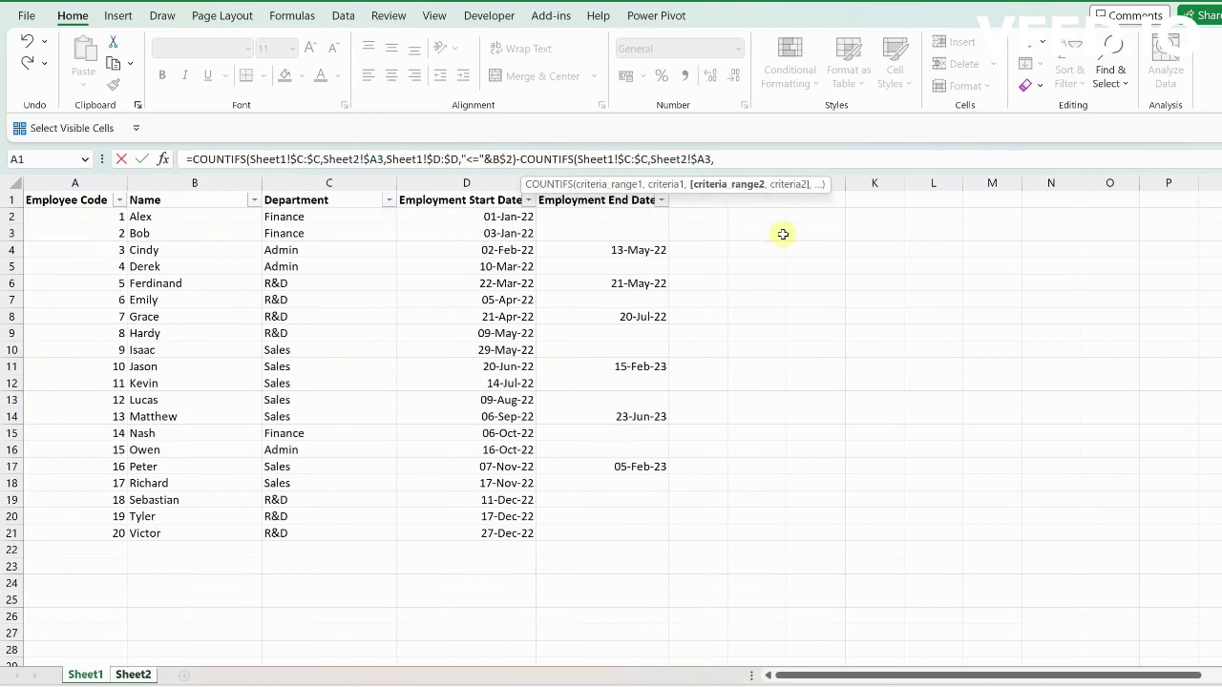
left_click(494, 183)
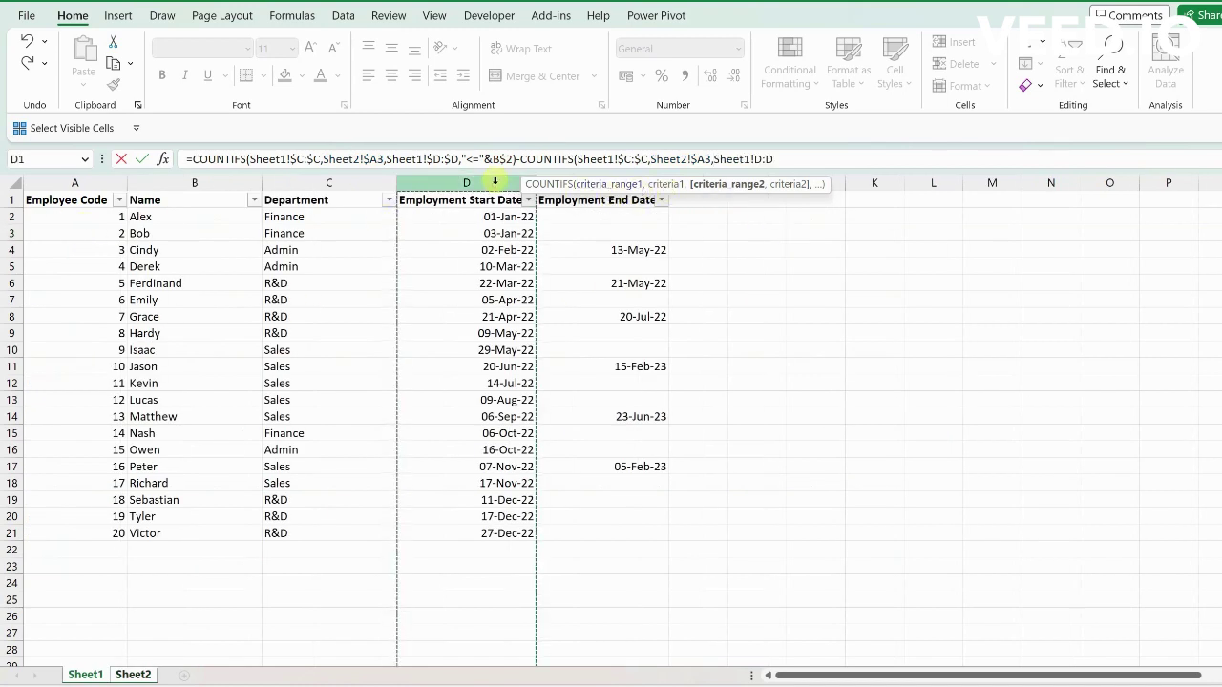
left_click(621, 199)
key("ctrl+space")
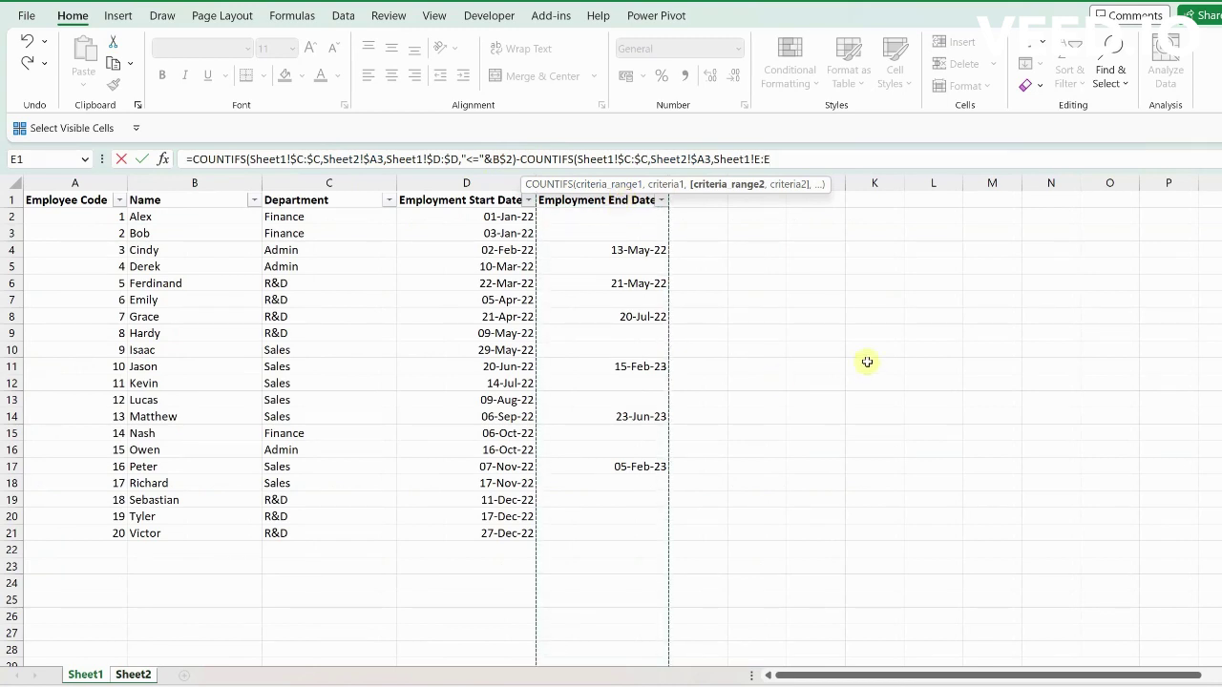
key("F4")
type(",")
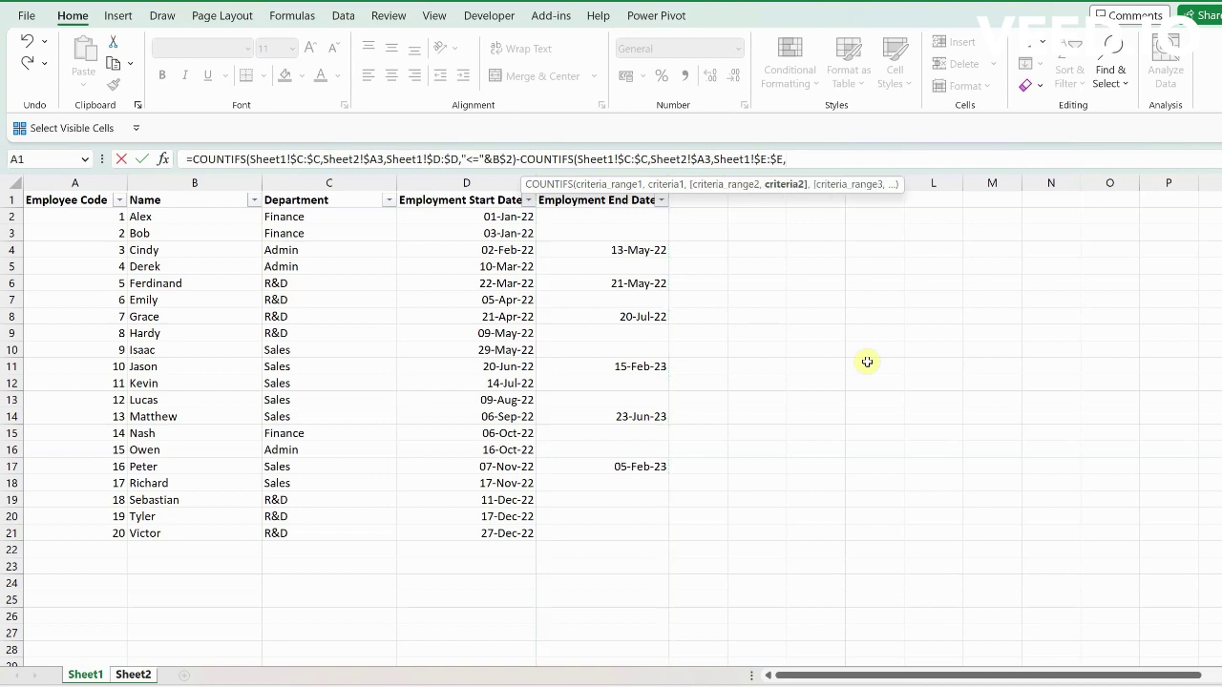
Step: Complete the end date criterion in B3 as "<="&Sheet2!B$2, close the function and enter the formula
key("ctrl+Page_Down")
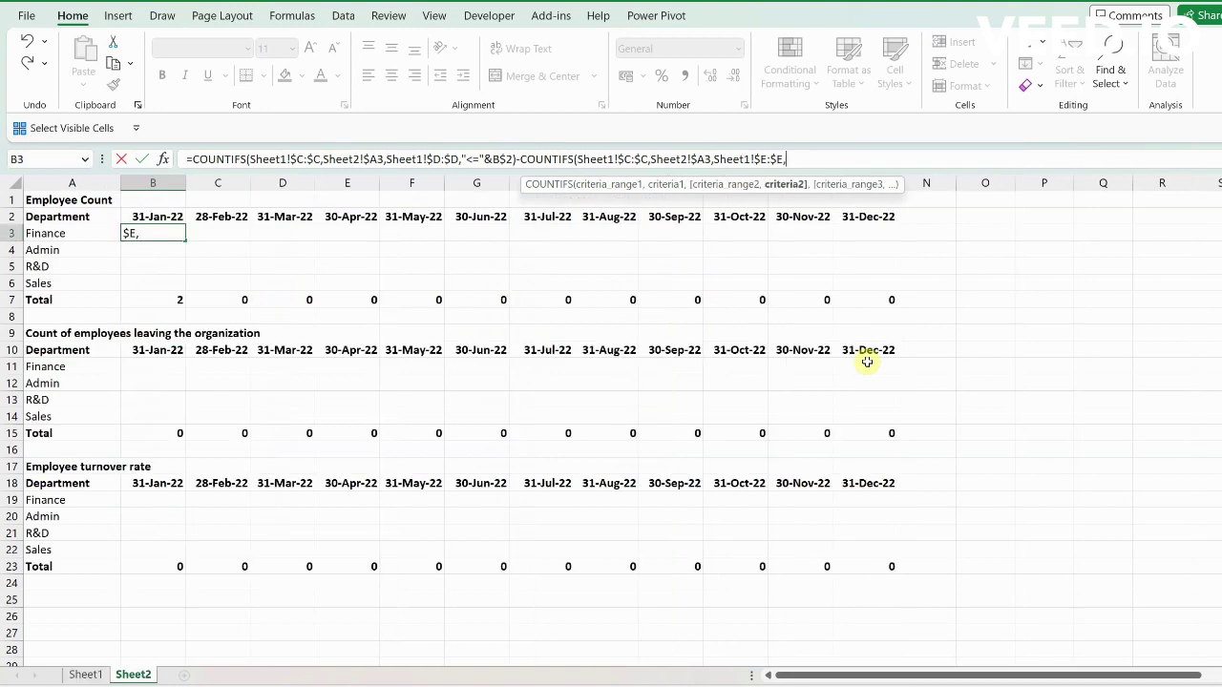
type("\"<=")
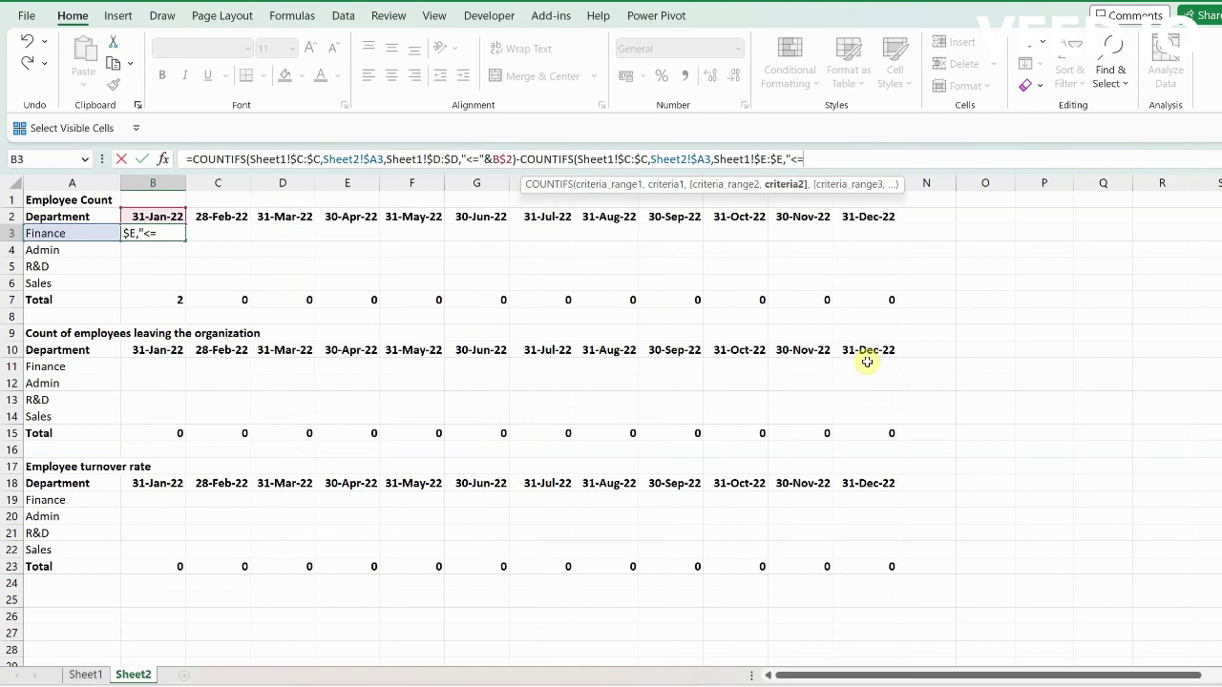
type("\"&")
left_click(170, 215)
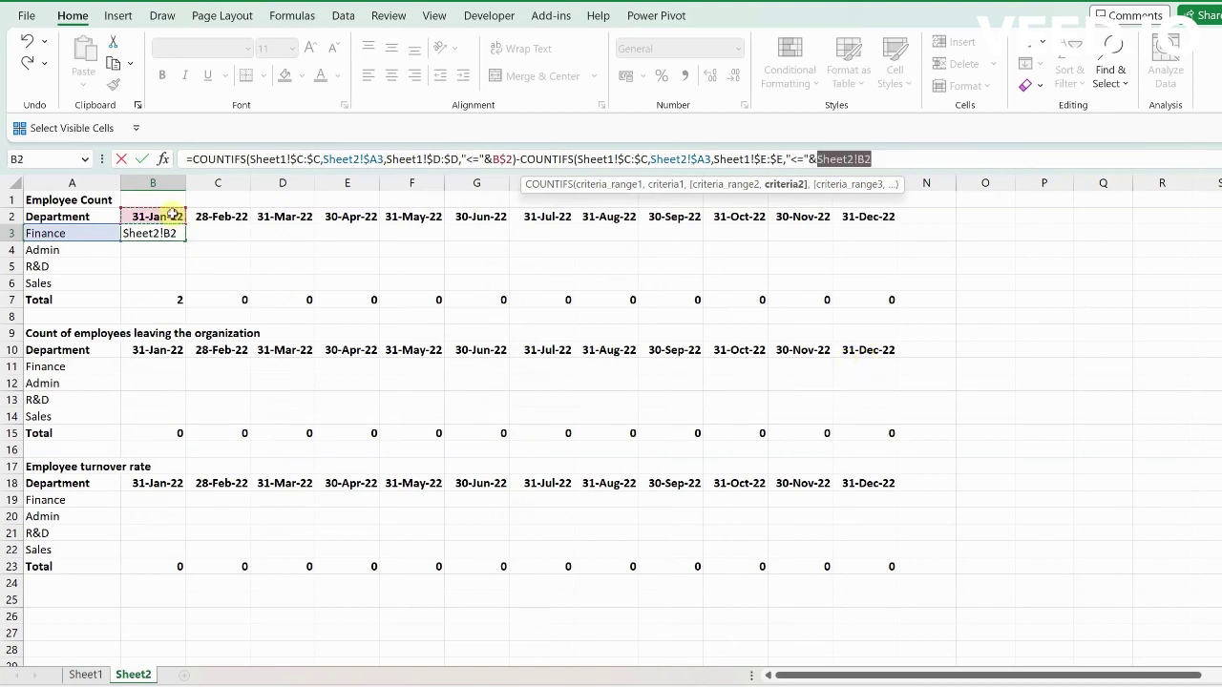
key("F4")
key("F4")
type(")")
key("Return")
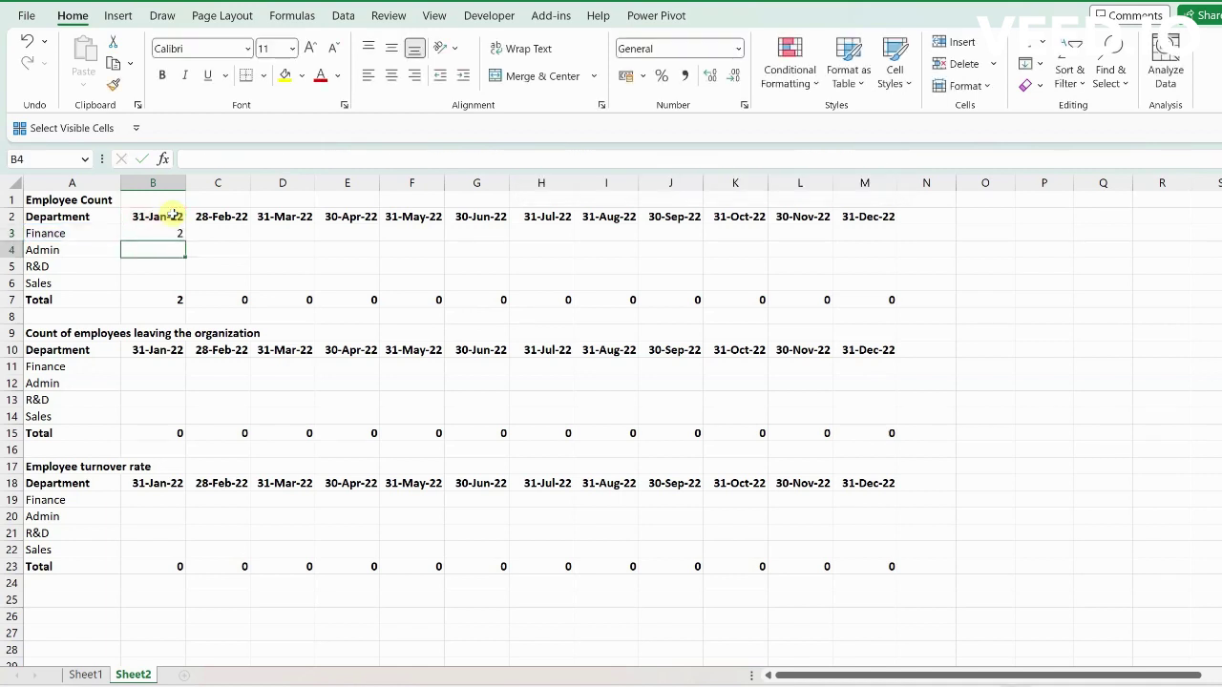
Step: Copy the Finance employee count formula from B3 across the remaining months through M3
key("Up")
key("ctrl+c")
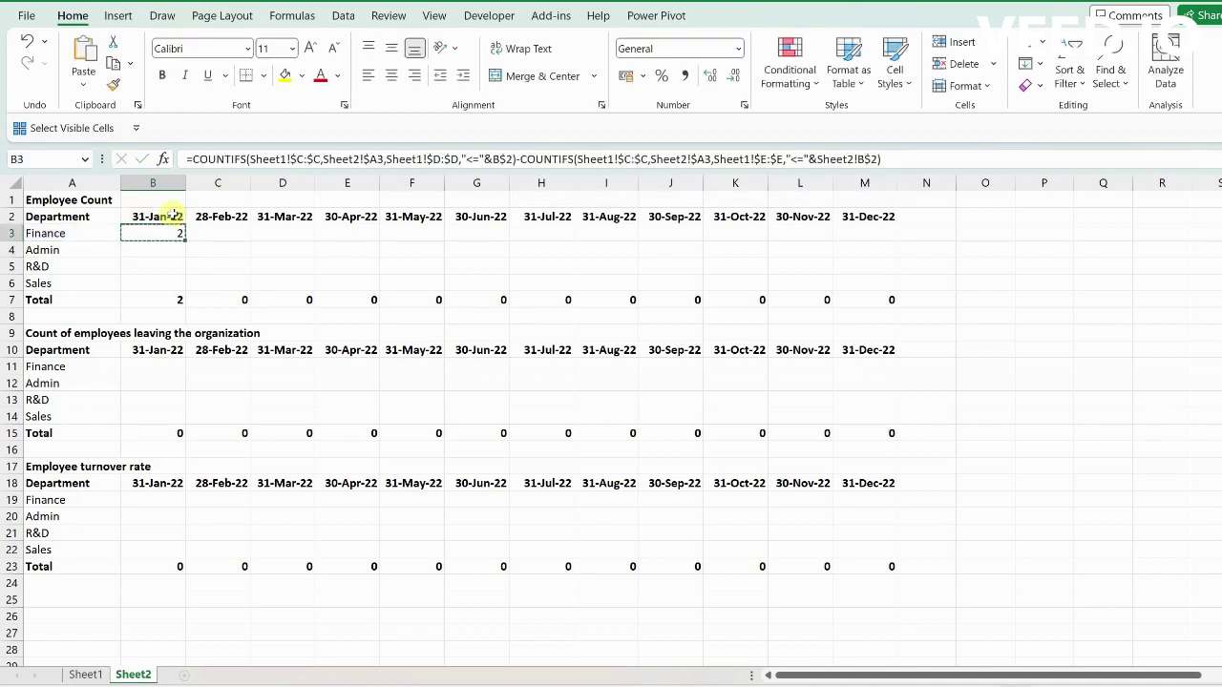
key("Right")
key("shift+Right")
key("shift+Right")
key("shift+Right")
key("shift+Right")
key("shift+Right")
key("shift+Right")
key("shift+Right")
key("shift+Right")
key("shift+Right")
key("shift+Right")
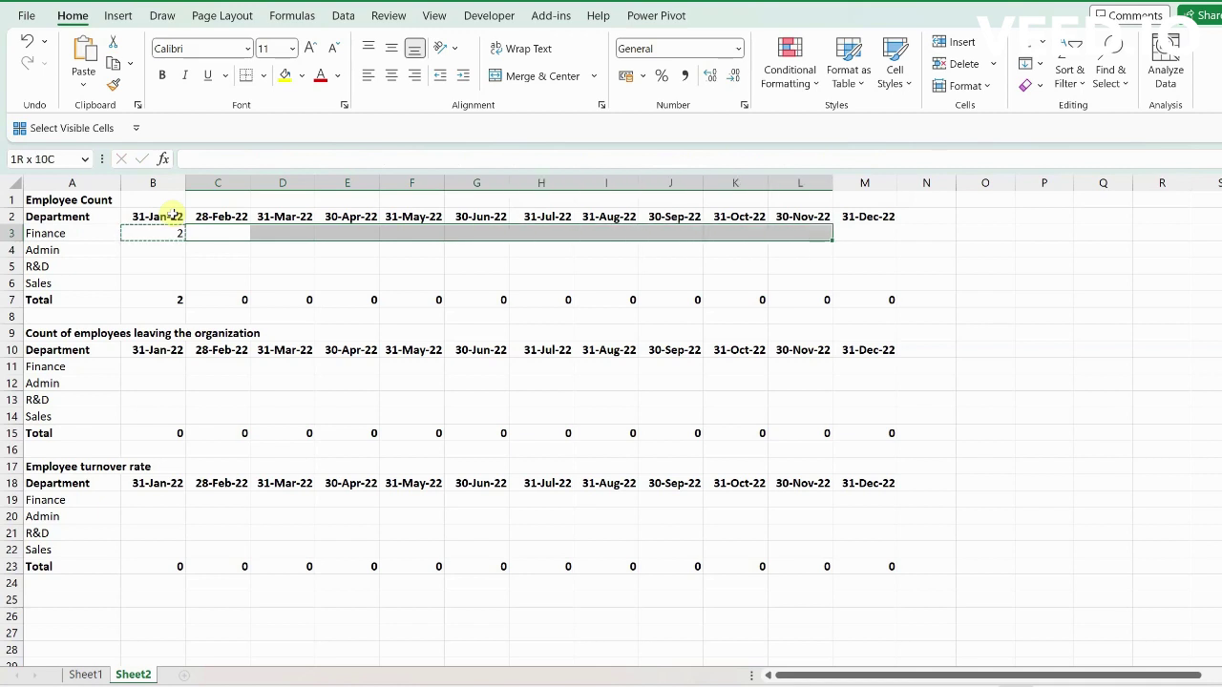
key("ctrl+v")
key("Escape")
Step: Fill the row 3 formulas down through row 6 for the Admin, R&D and Sales departments
key("Left")
key("ctrl+shift+Right")
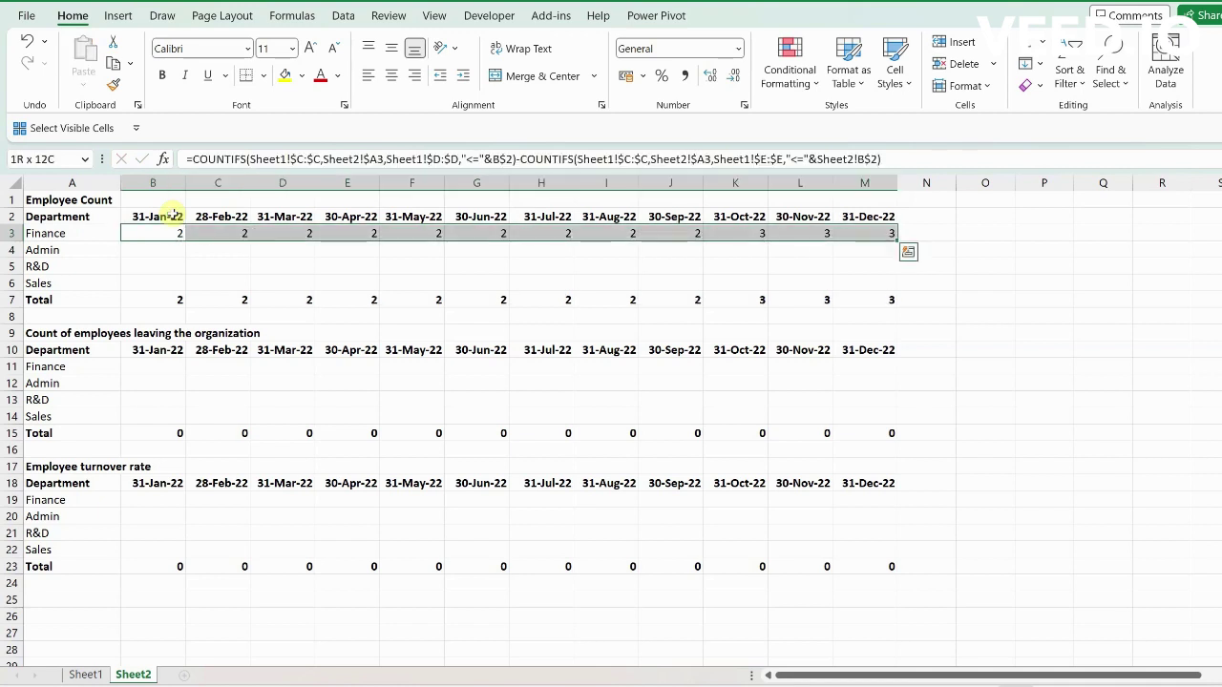
key("shift+Down")
key("shift+Down")
key("shift+Down")
key("ctrl+d")
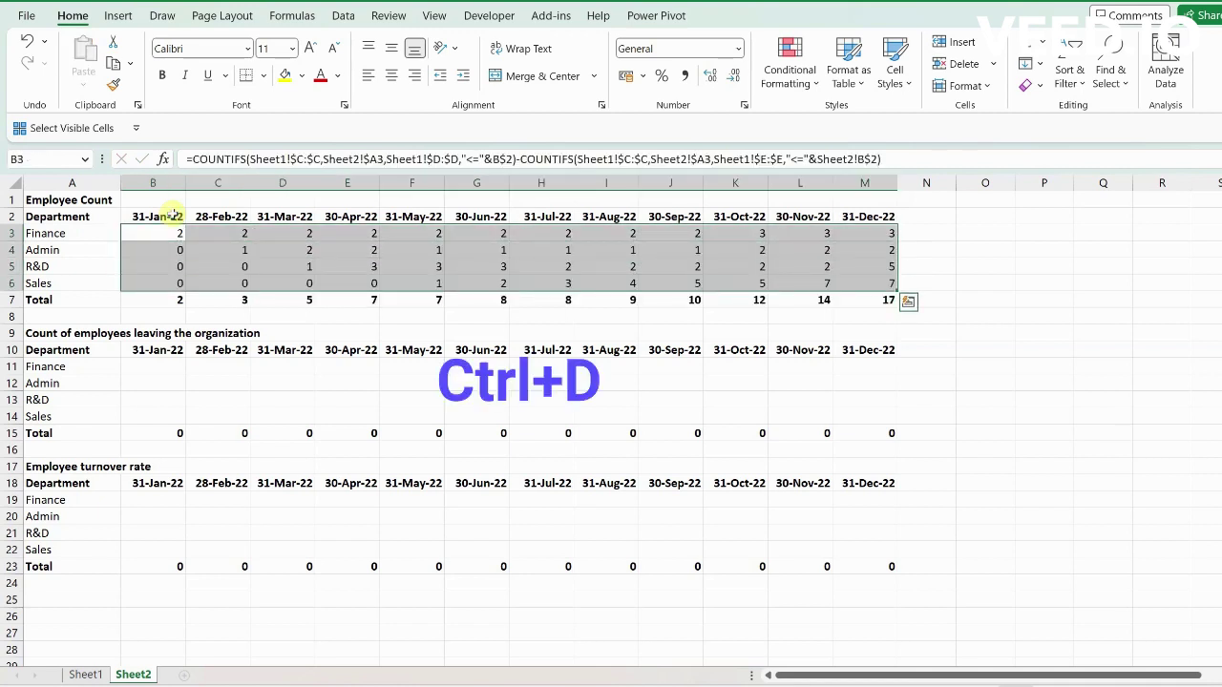
Step: Examine the employee count formulas at the end of the Finance row and in the 31-Dec-22 column
key("ctrl+Right")
key("Left")
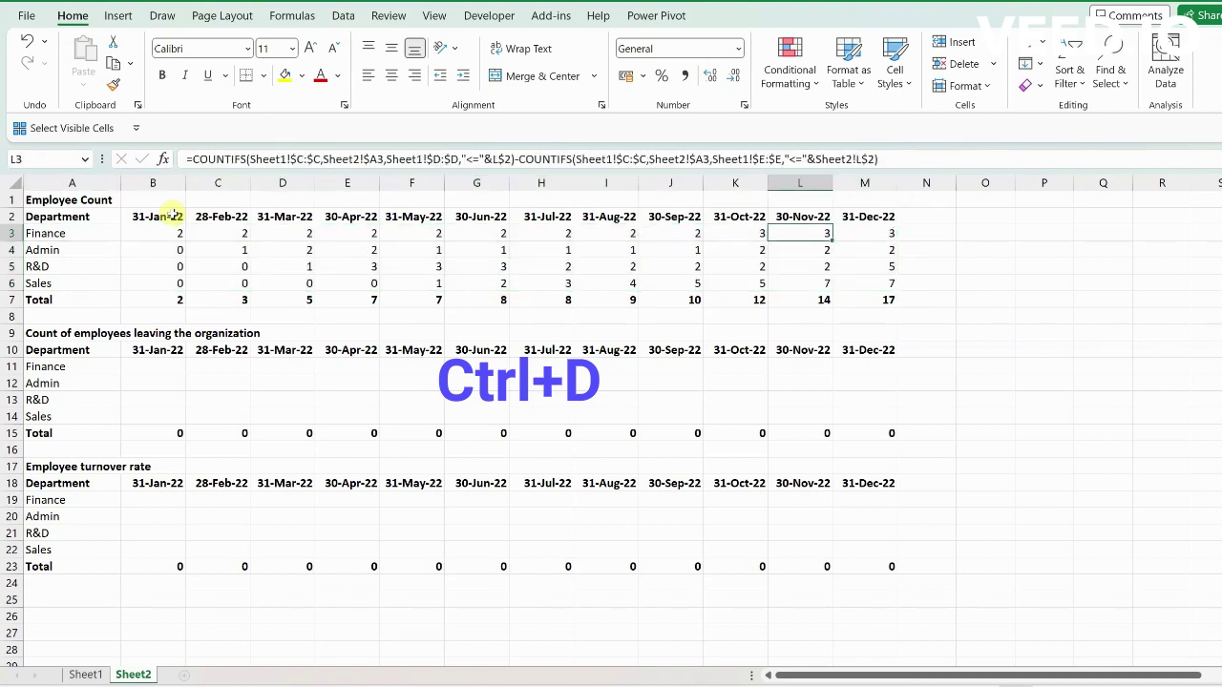
key("Left")
key("ctrl+Right")
key("Left")
key("Right")
key("ctrl+Down")
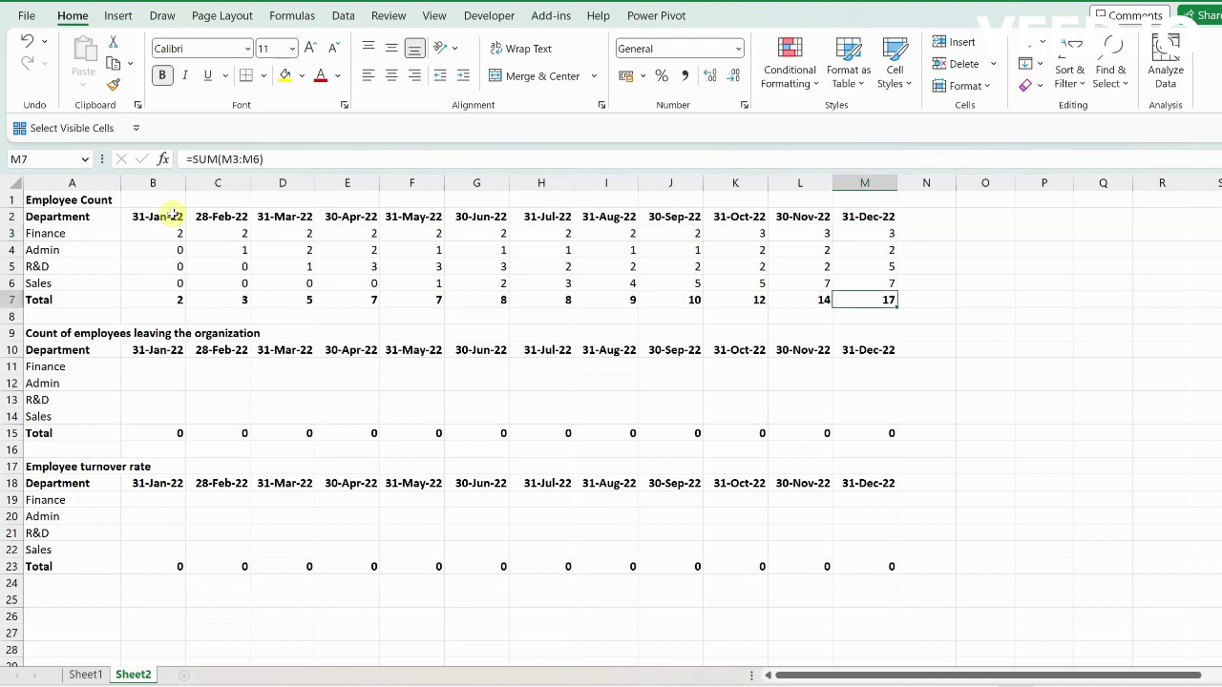
key("Up")
key("Up")
key("Up")
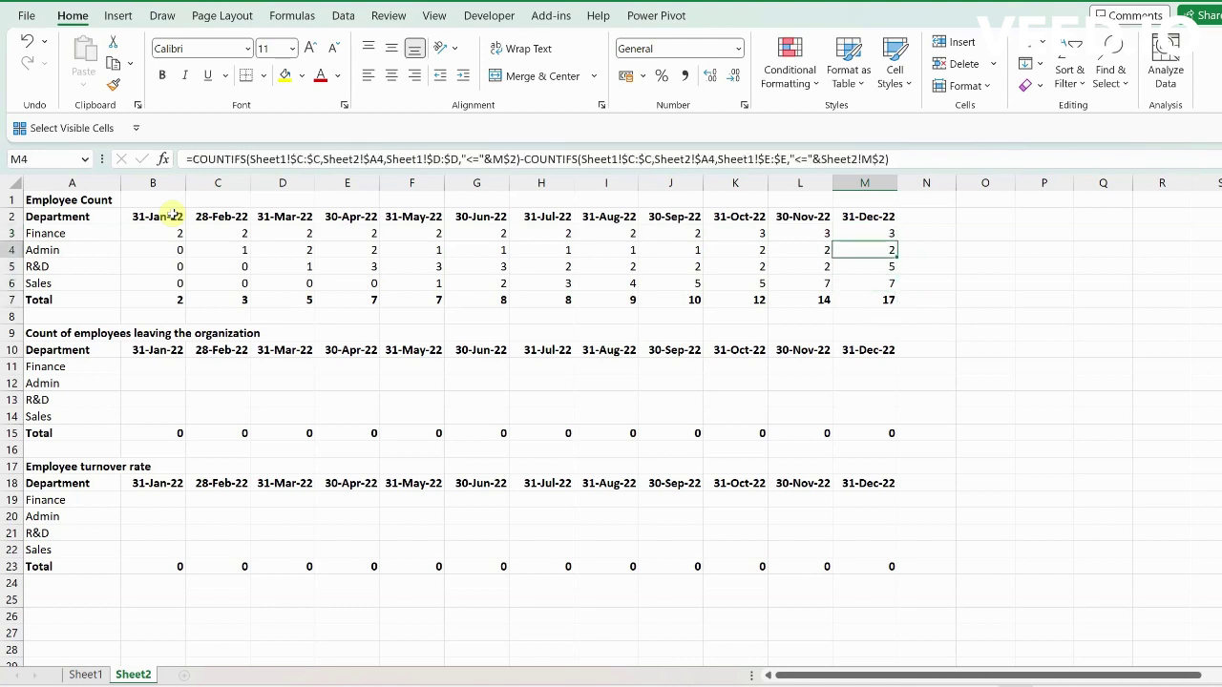
Step: Review the months listed in the Employment Start Date filter on Sheet1, keeping all dates selected
key("ctrl+Page_Up")
key("Right")
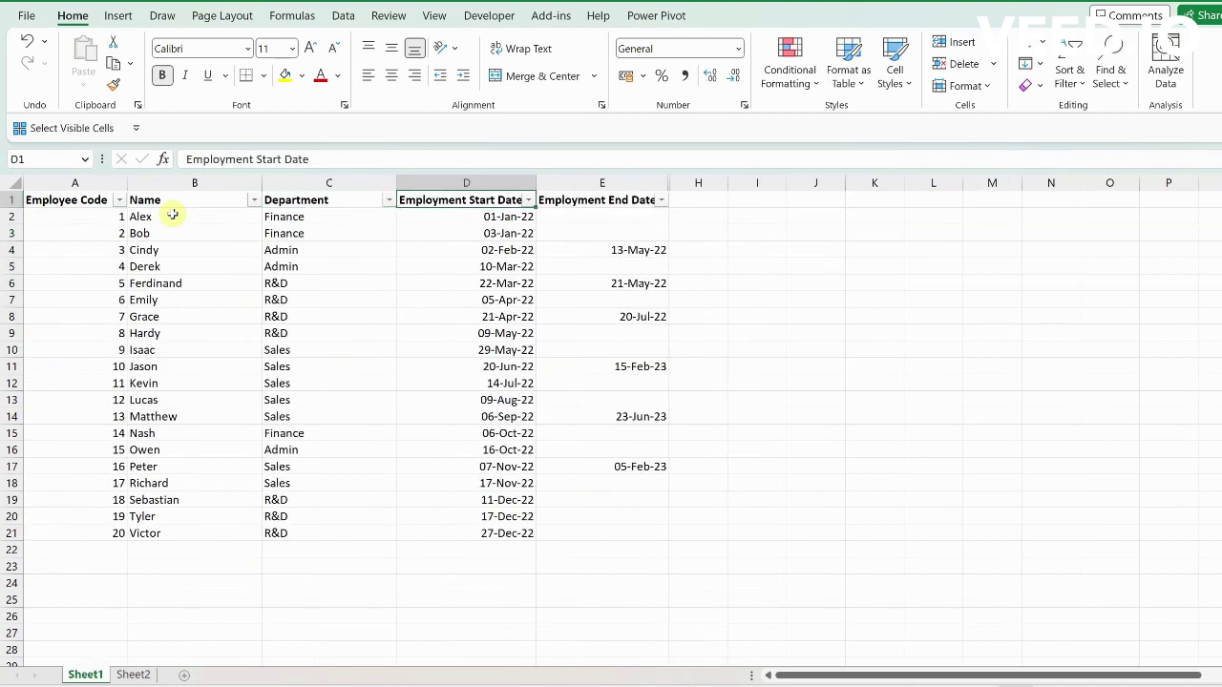
key("alt+Down")
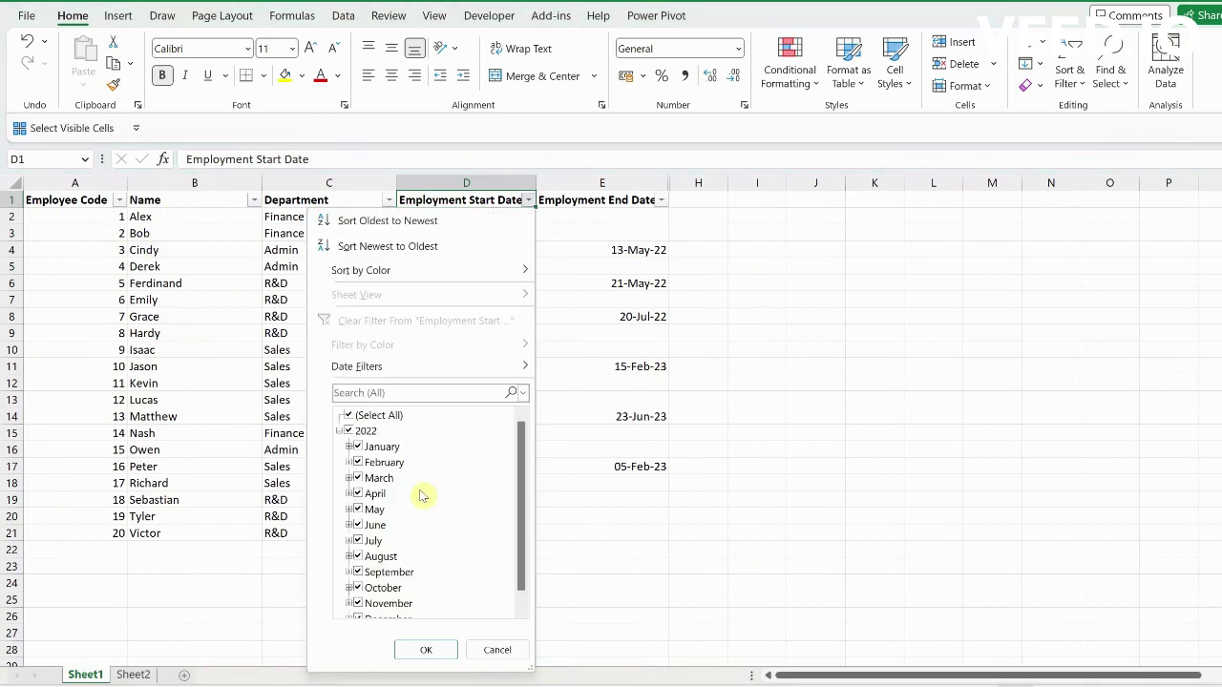
left_click(350, 417)
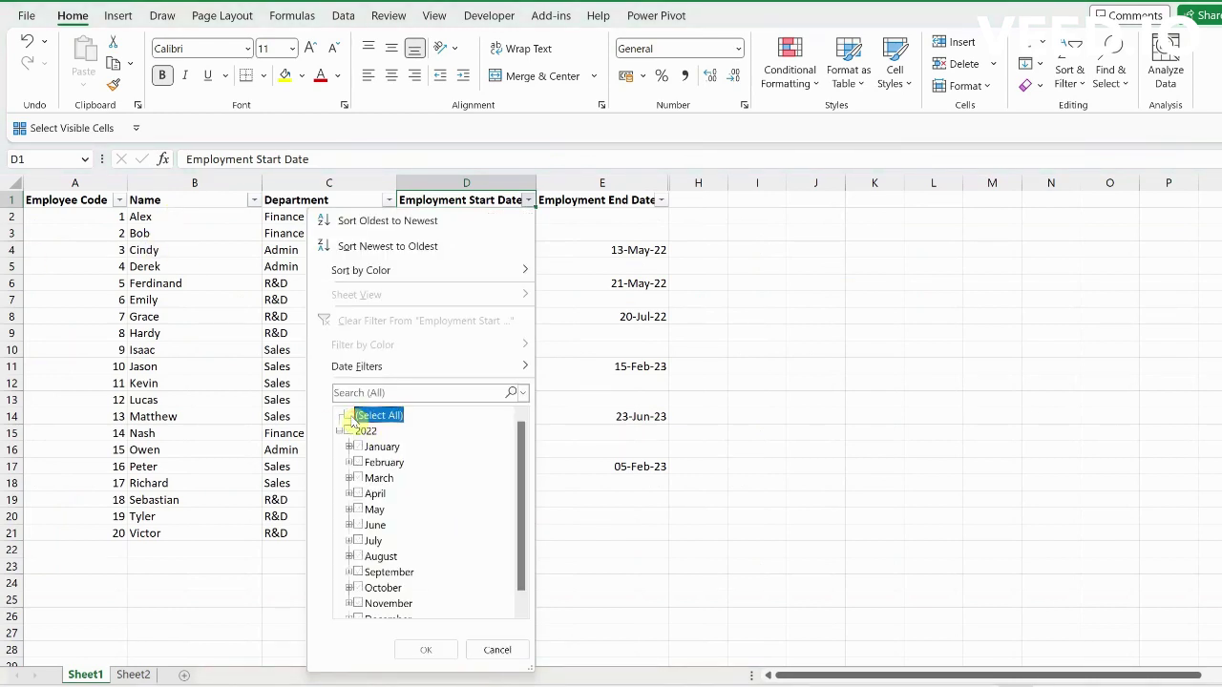
left_click(351, 417)
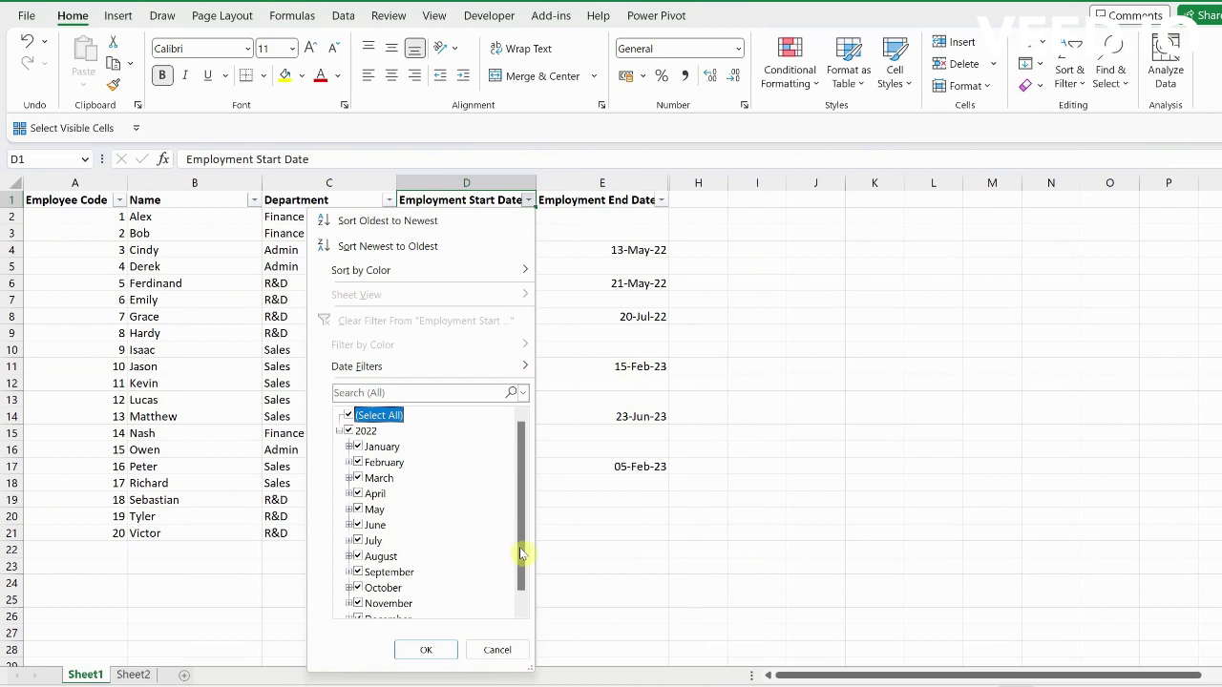
left_click_drag(521, 559, 524, 586)
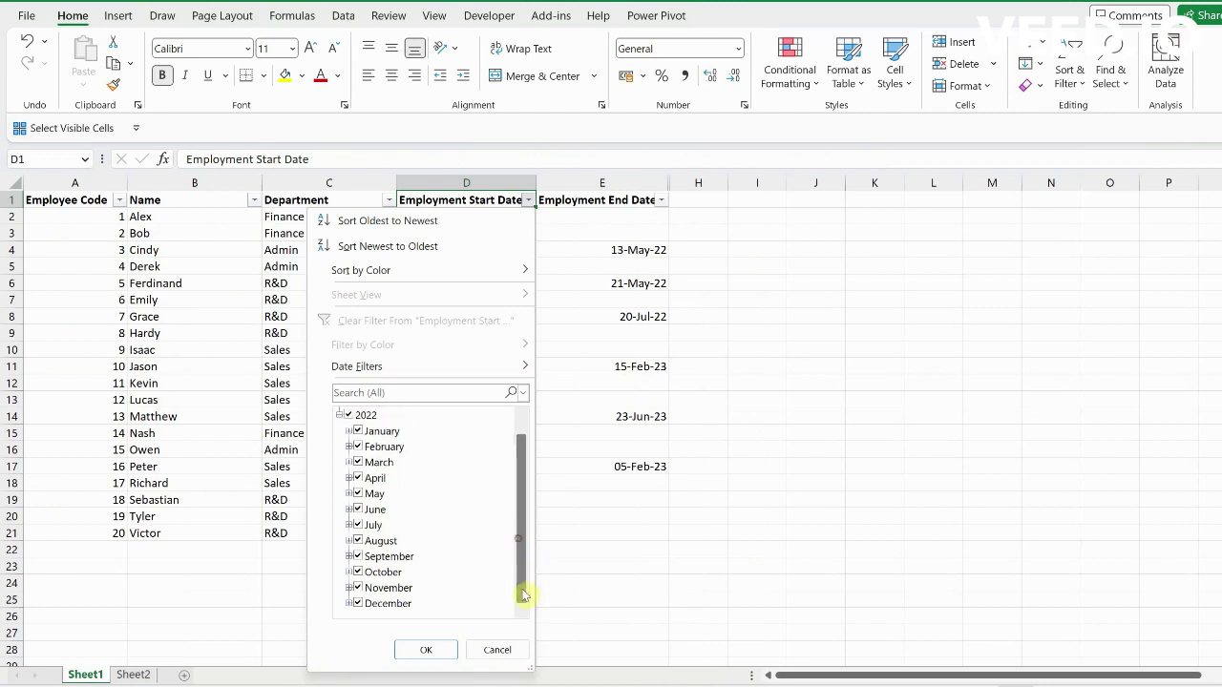
left_click(428, 652)
Step: Filter the Employment End Date column to exclude the May and July 2022 dates
left_click(663, 201)
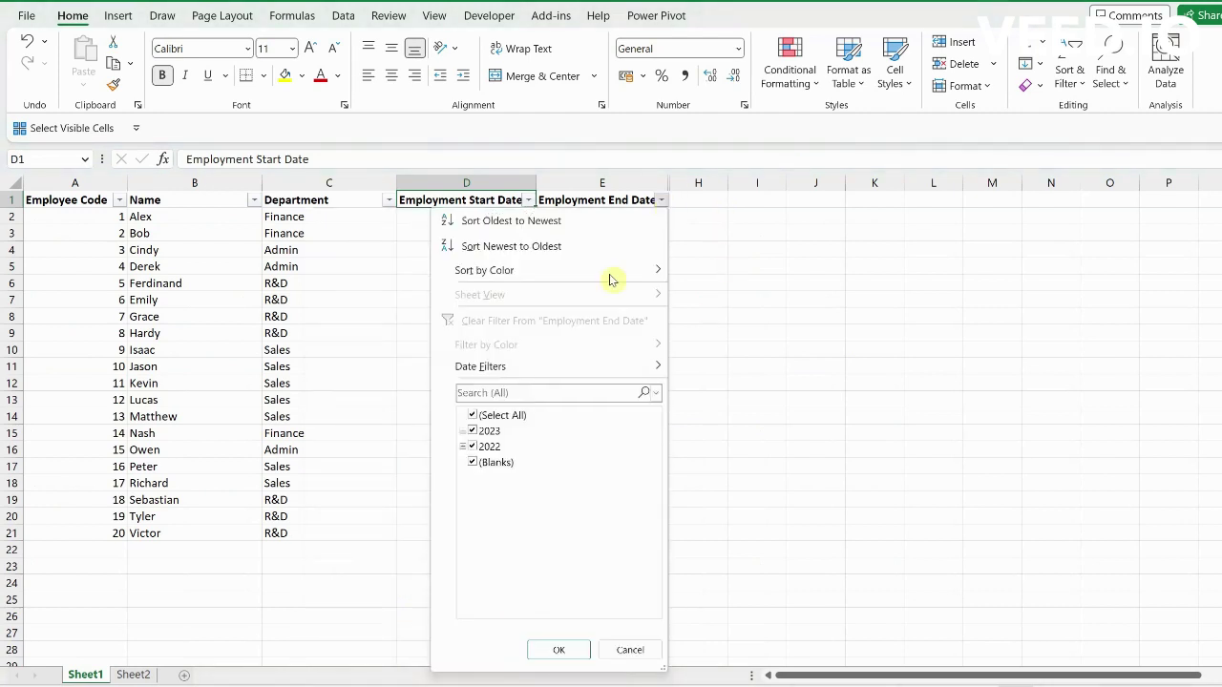
left_click(462, 447)
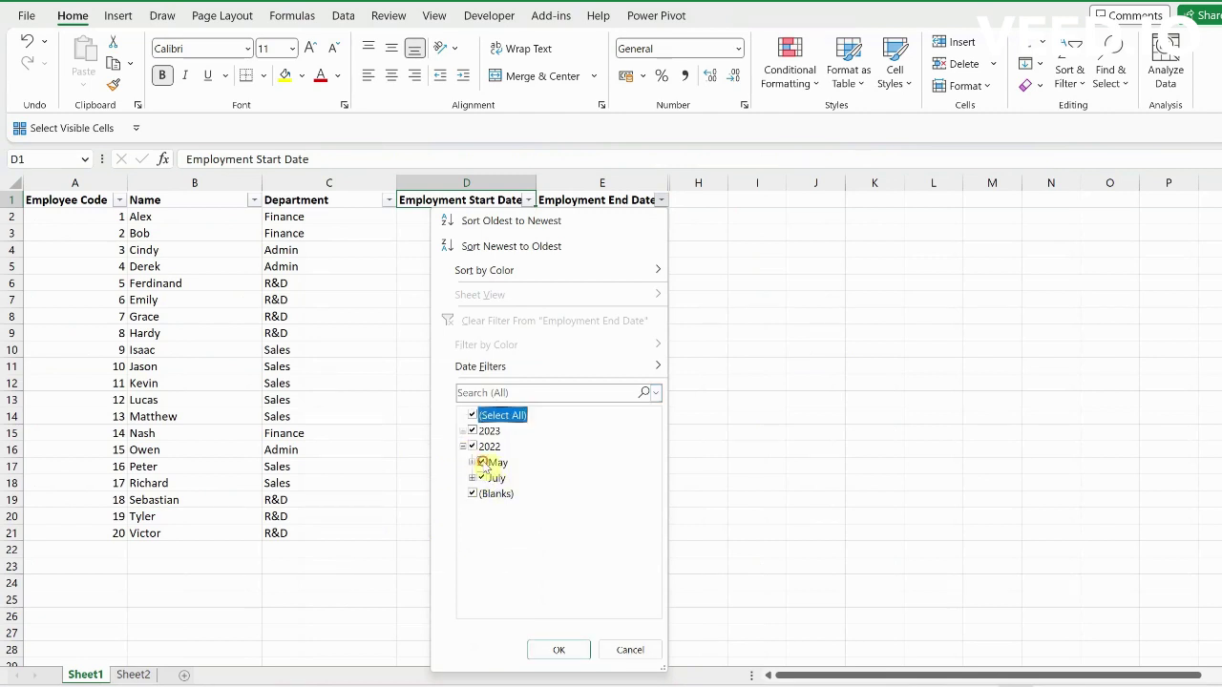
left_click(488, 463)
left_click(494, 477)
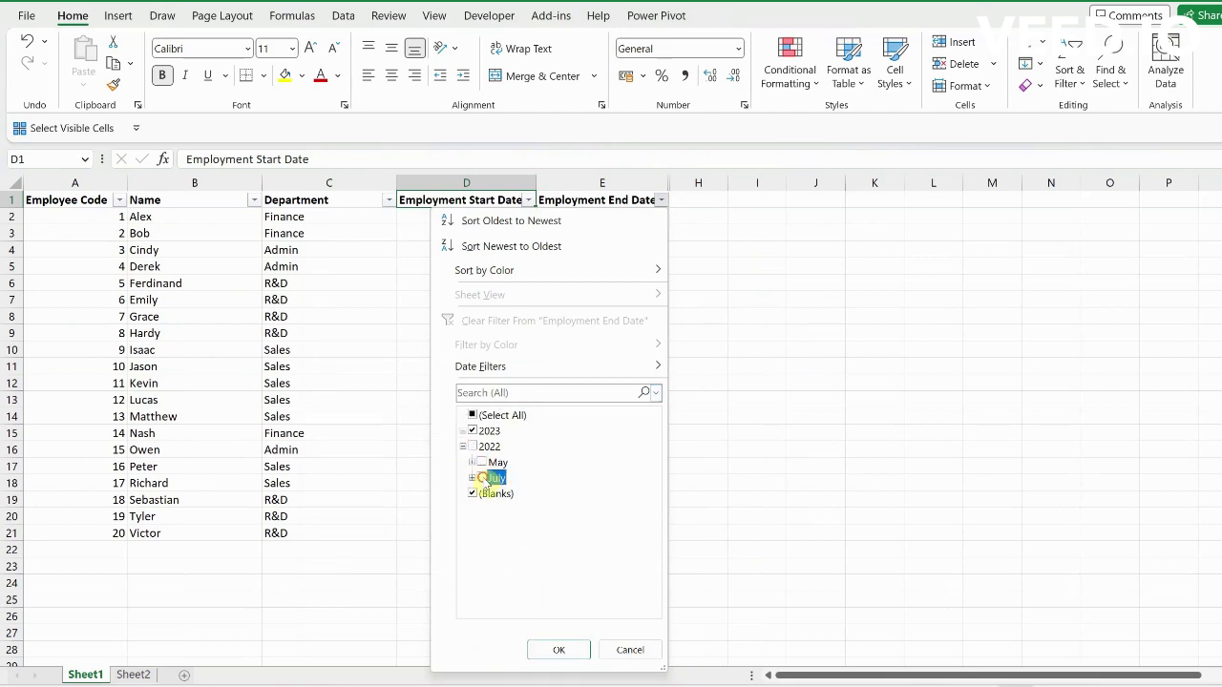
left_click(554, 651)
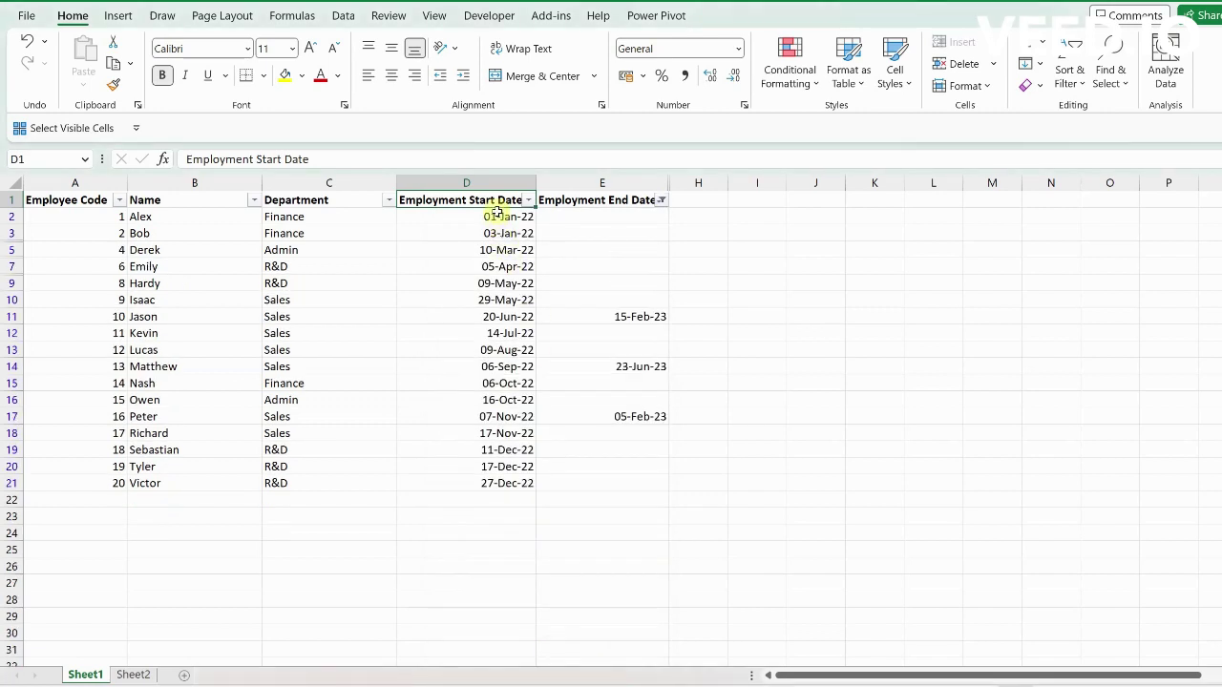
Step: Select the filtered Department entries to count them and compare with the 31-Dec-22 total in Sheet2 cell M7
left_click_drag(330, 222, 292, 483)
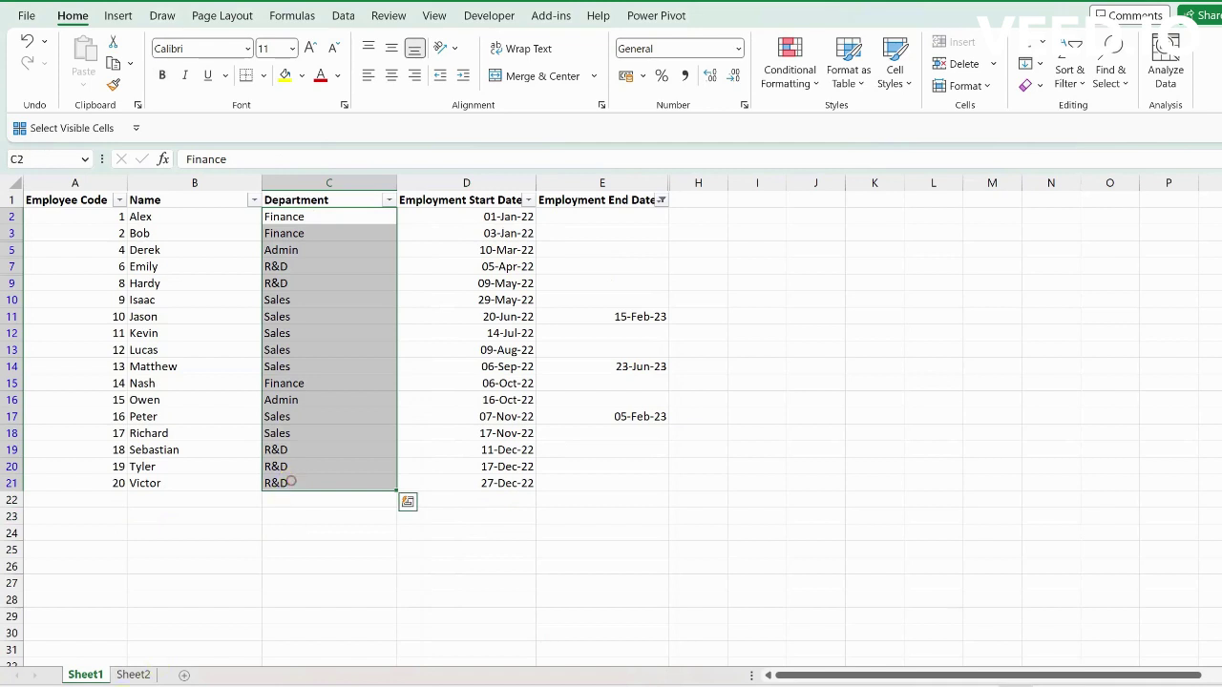
left_click(131, 675)
left_click(871, 302)
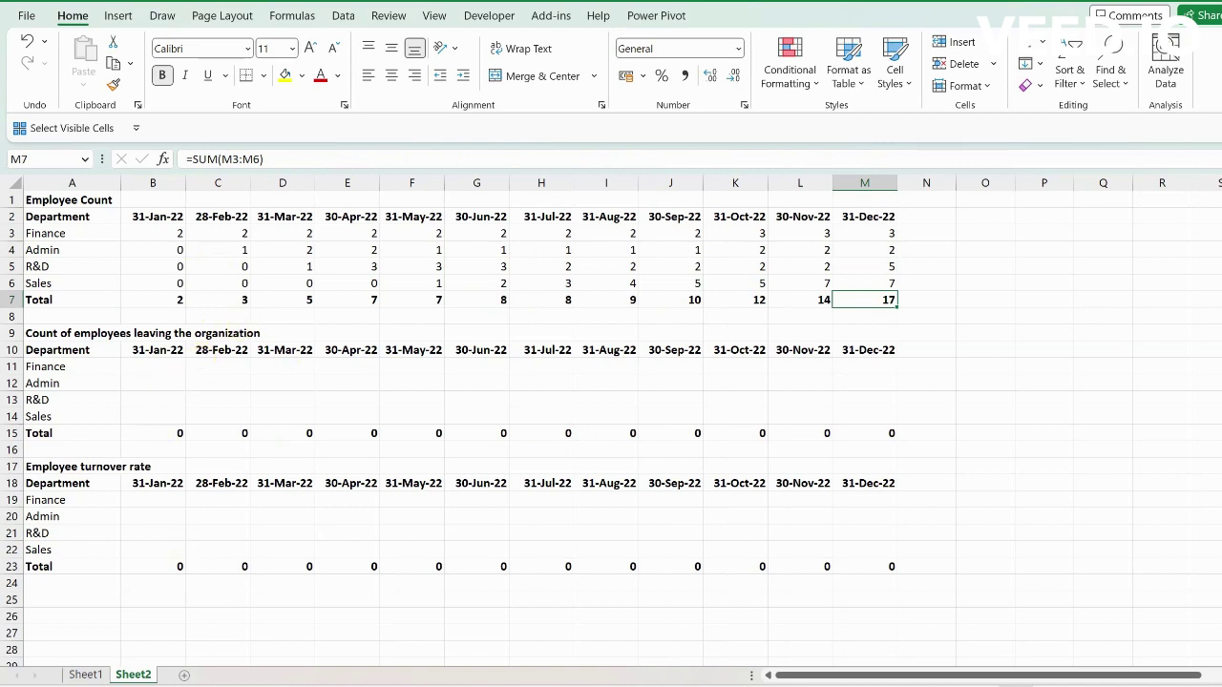
Step: Clear the filter from the Employment End Date column on Sheet1
left_click(90, 673)
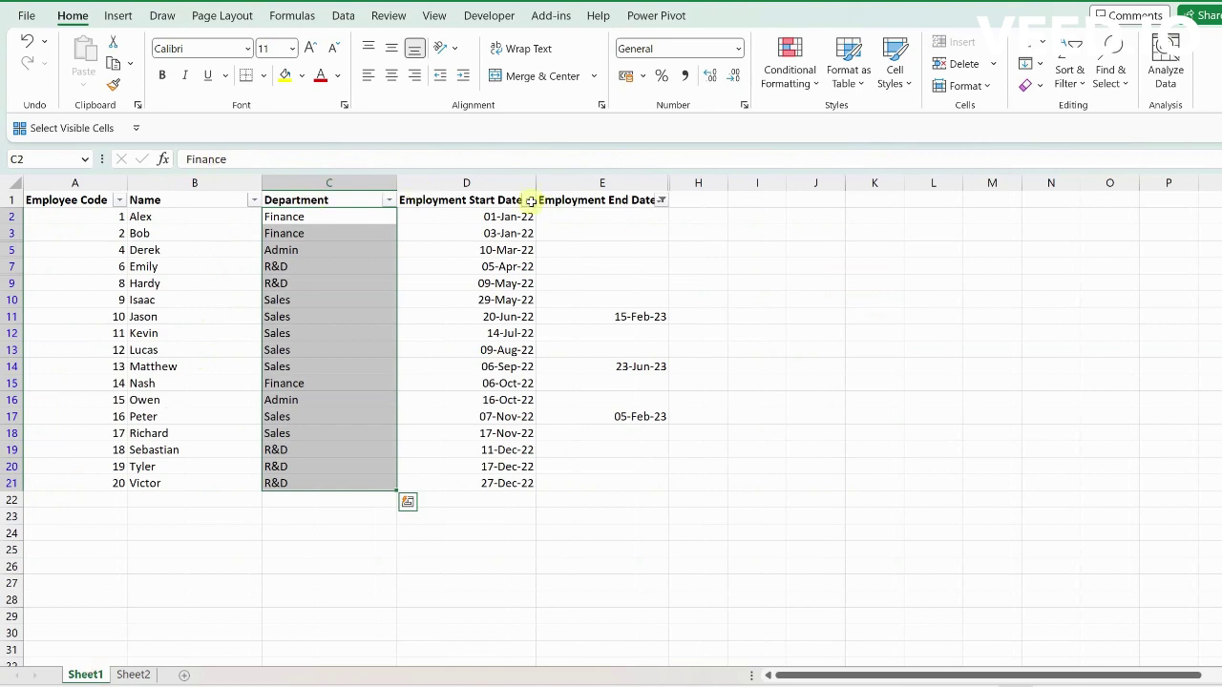
left_click(604, 200)
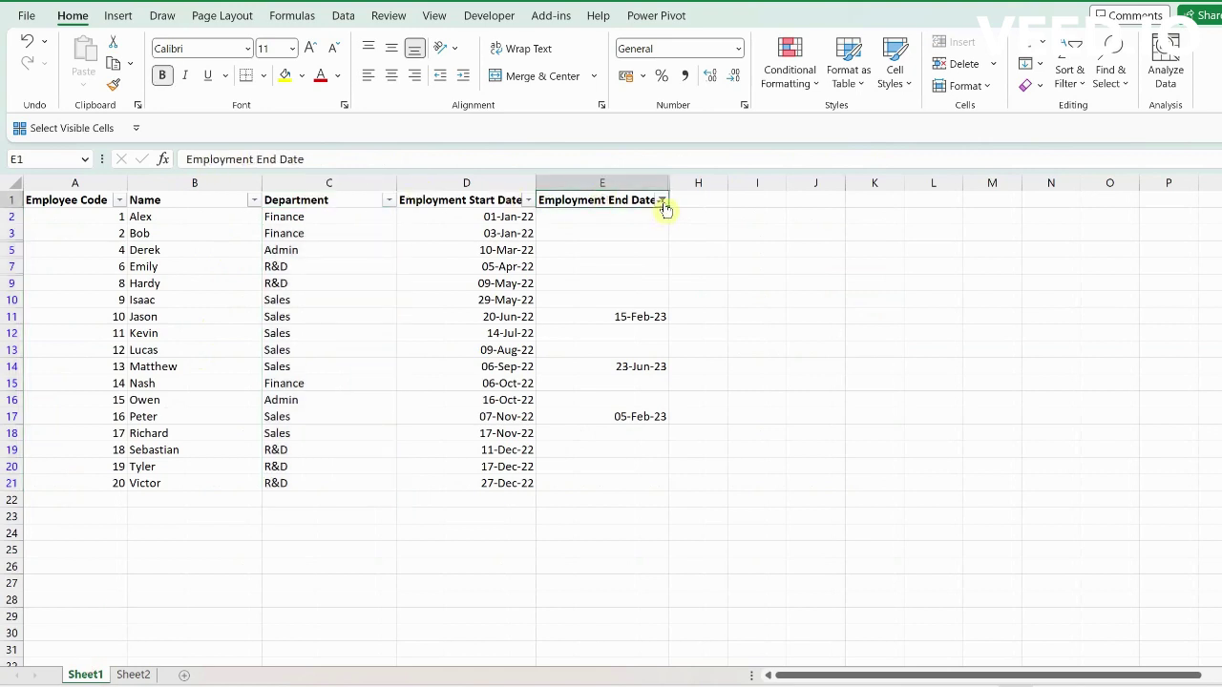
left_click(661, 200)
left_click(508, 322)
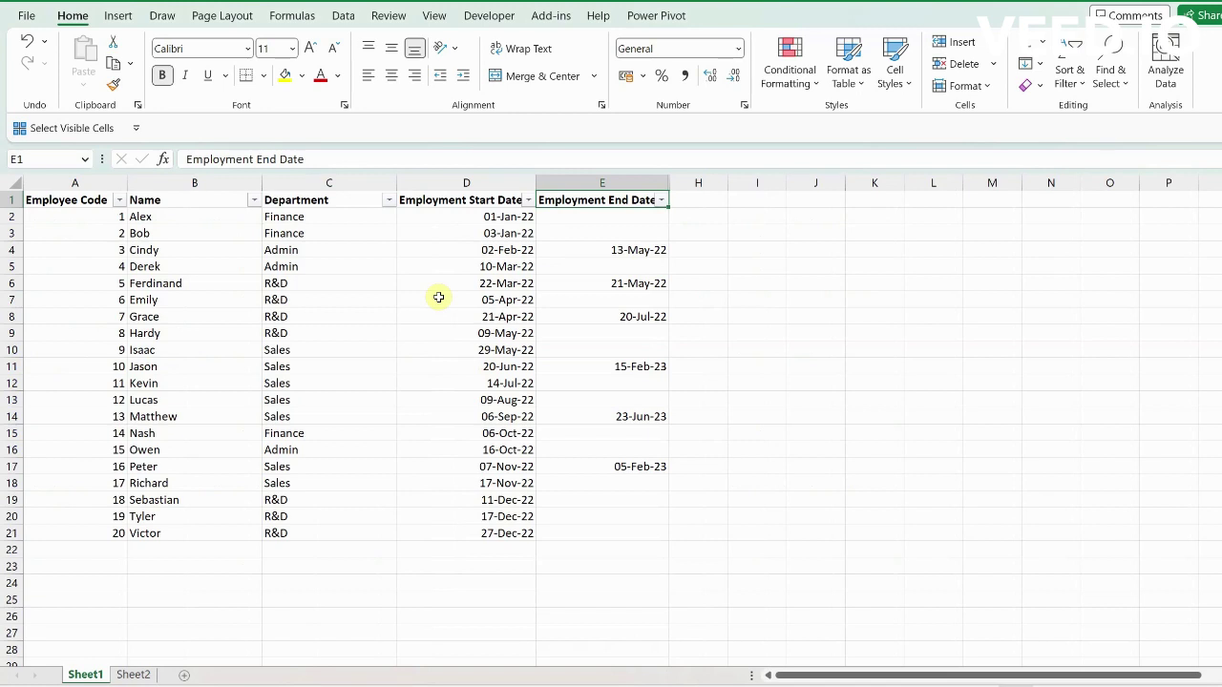
Step: Start a COUNTIFS formula in Sheet2 cell B11 for the Finance employees leaving in January 2022
key("ctrl+Page_Down")
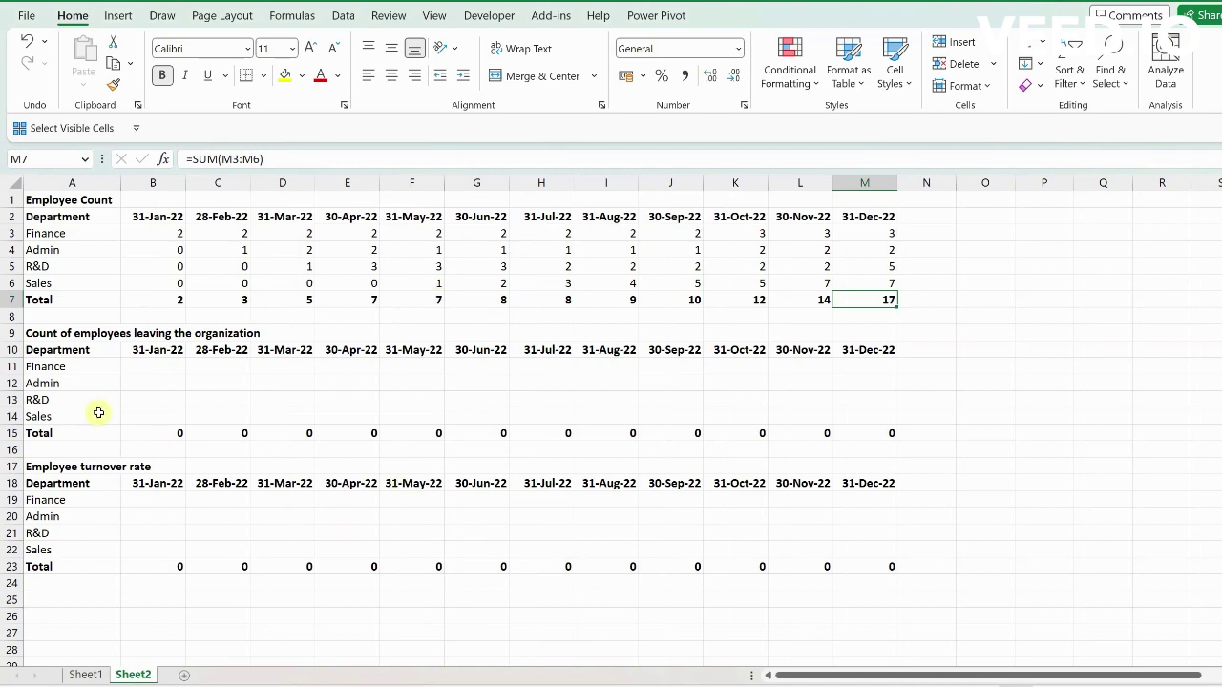
left_click(169, 368)
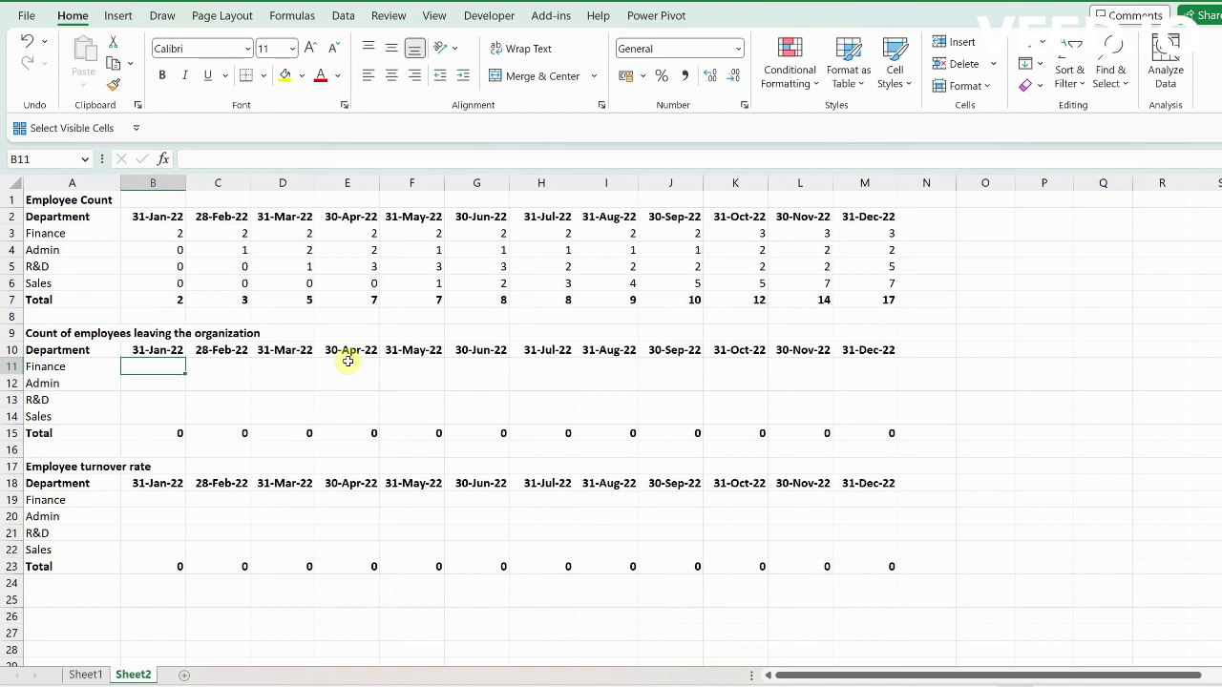
type("=")
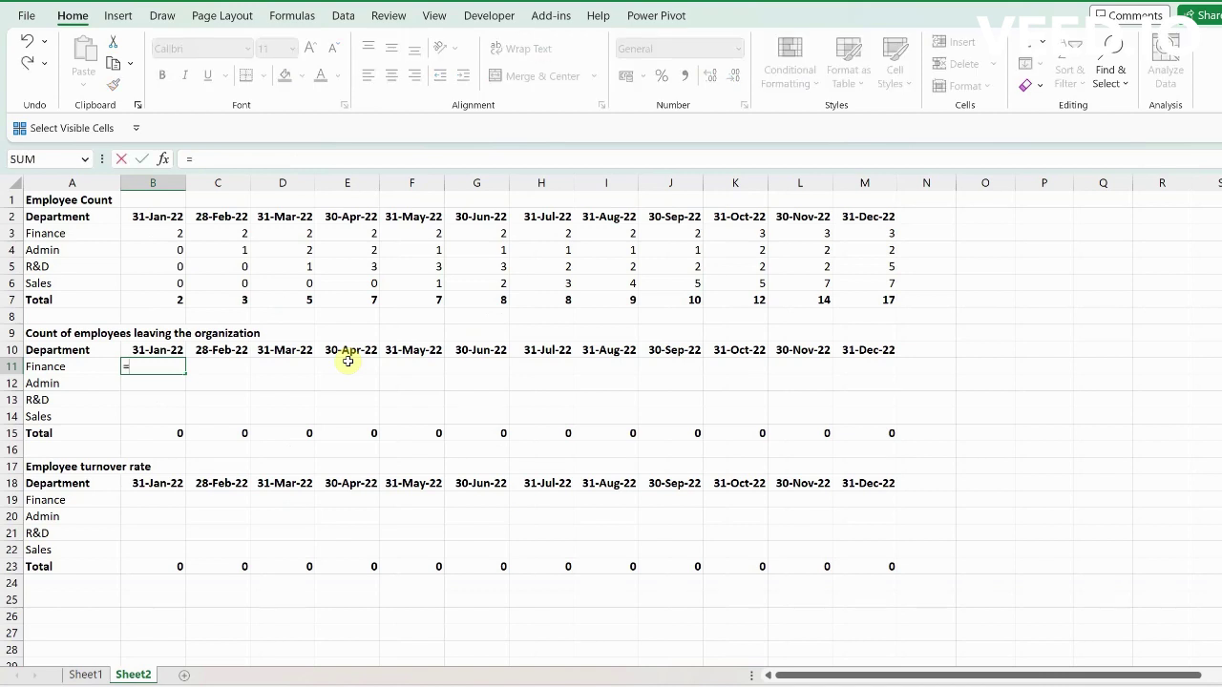
type("countif")
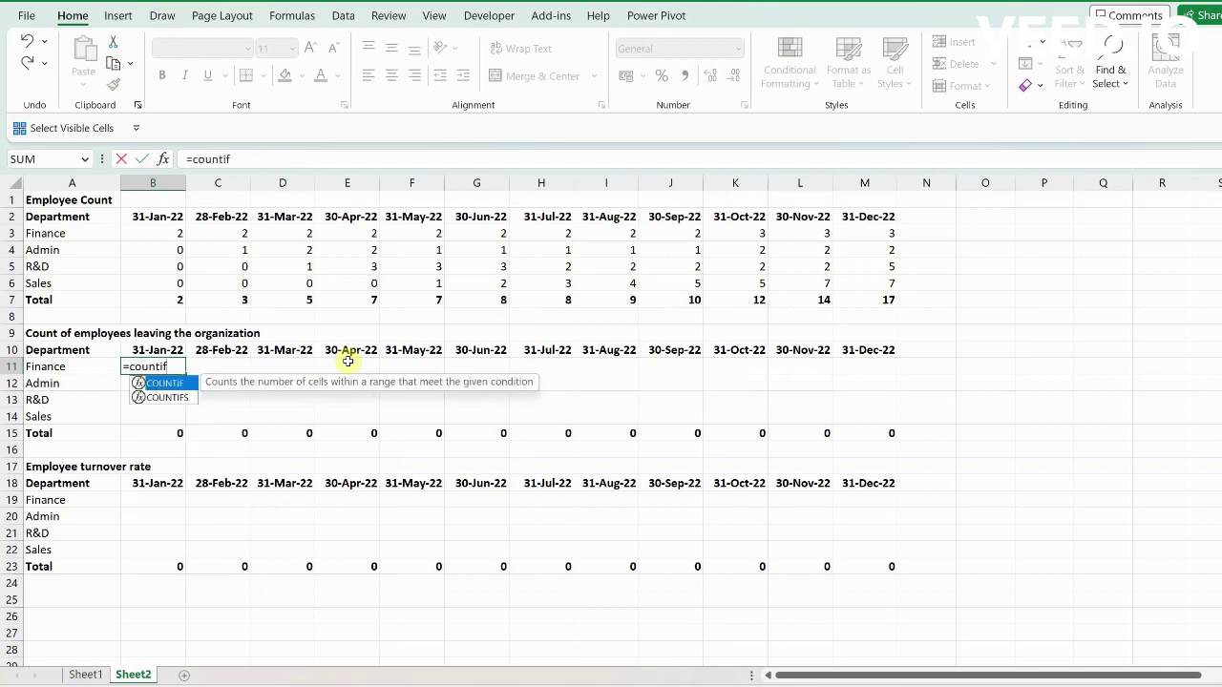
key("Down")
key("Tab")
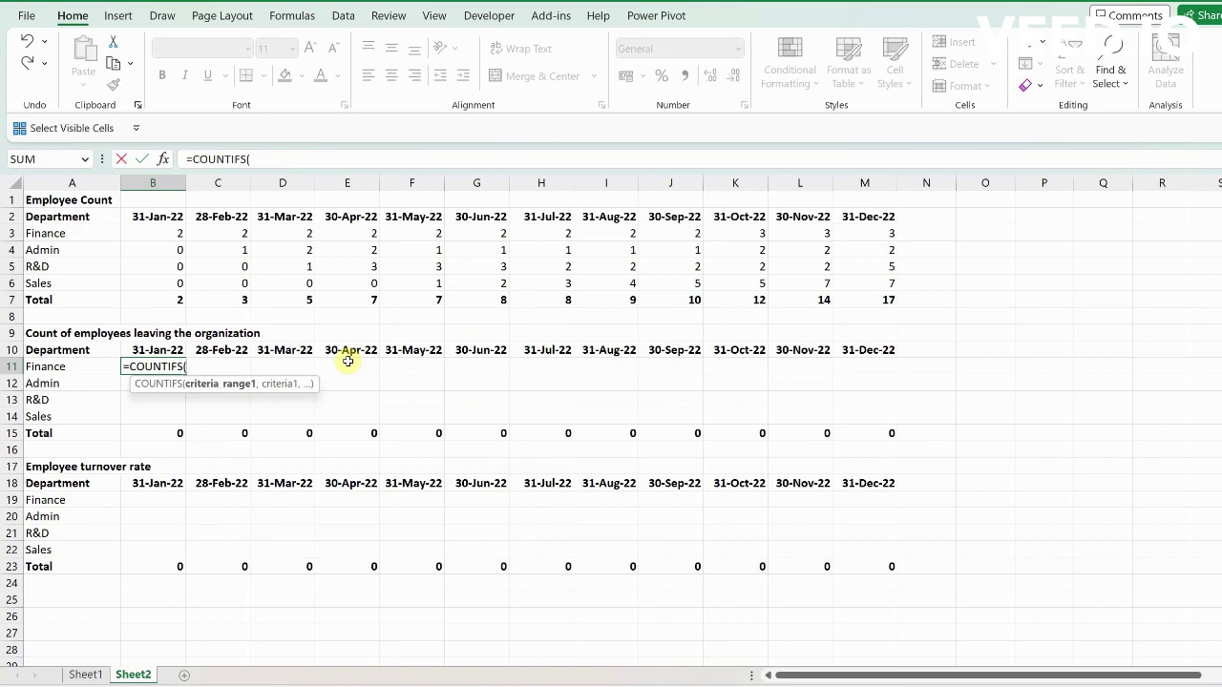
Step: Add the department criterion to the B11 COUNTIFS, matching Sheet1!$C:$C against Sheet2!$A11 with the row left relative
key("ctrl+Page_Up")
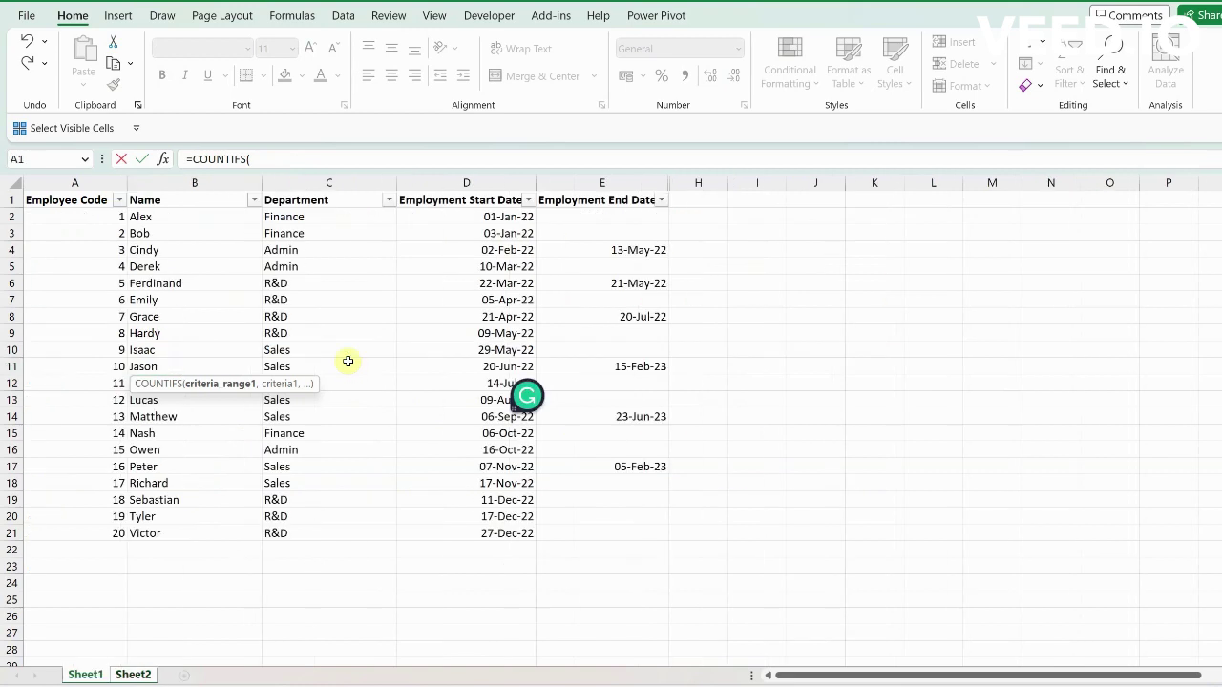
left_click(311, 181)
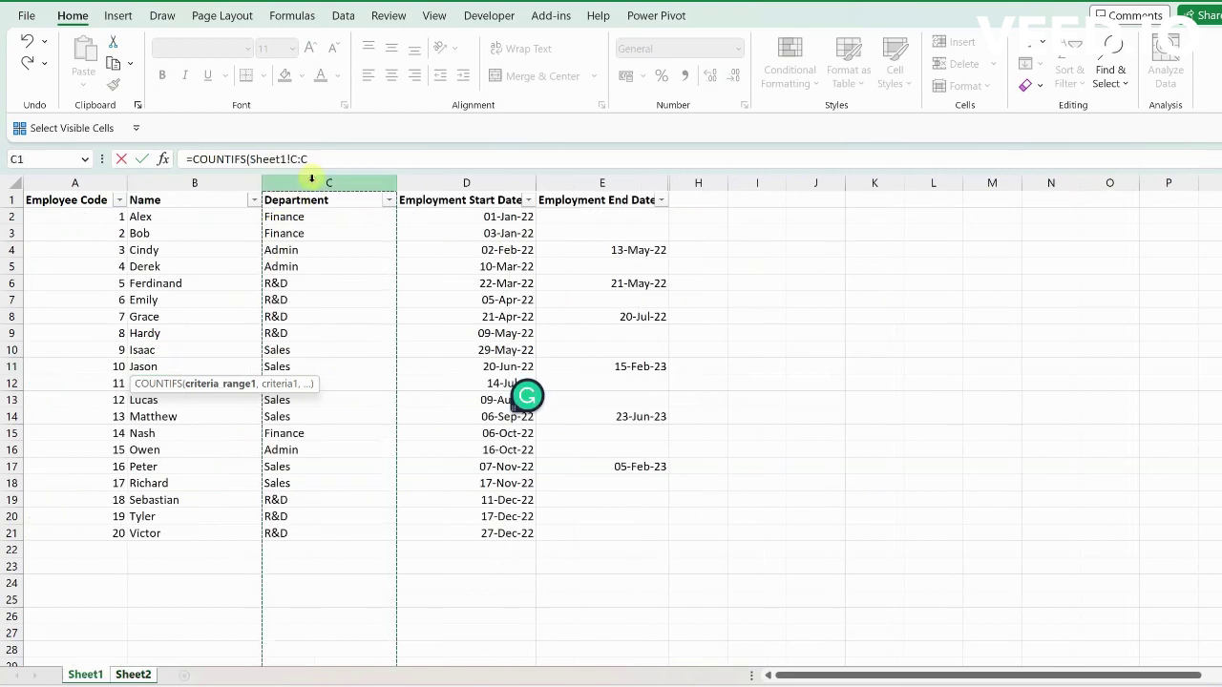
key("F4")
type(",")
key("ctrl+Page_Down")
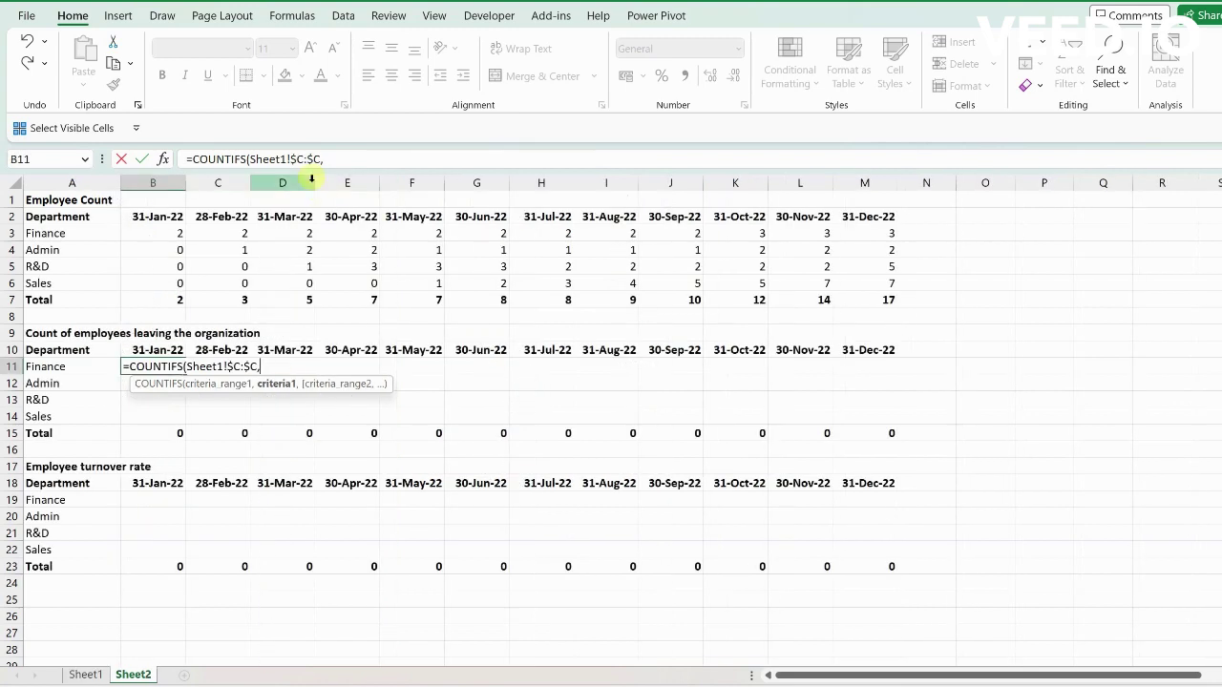
left_click(84, 368)
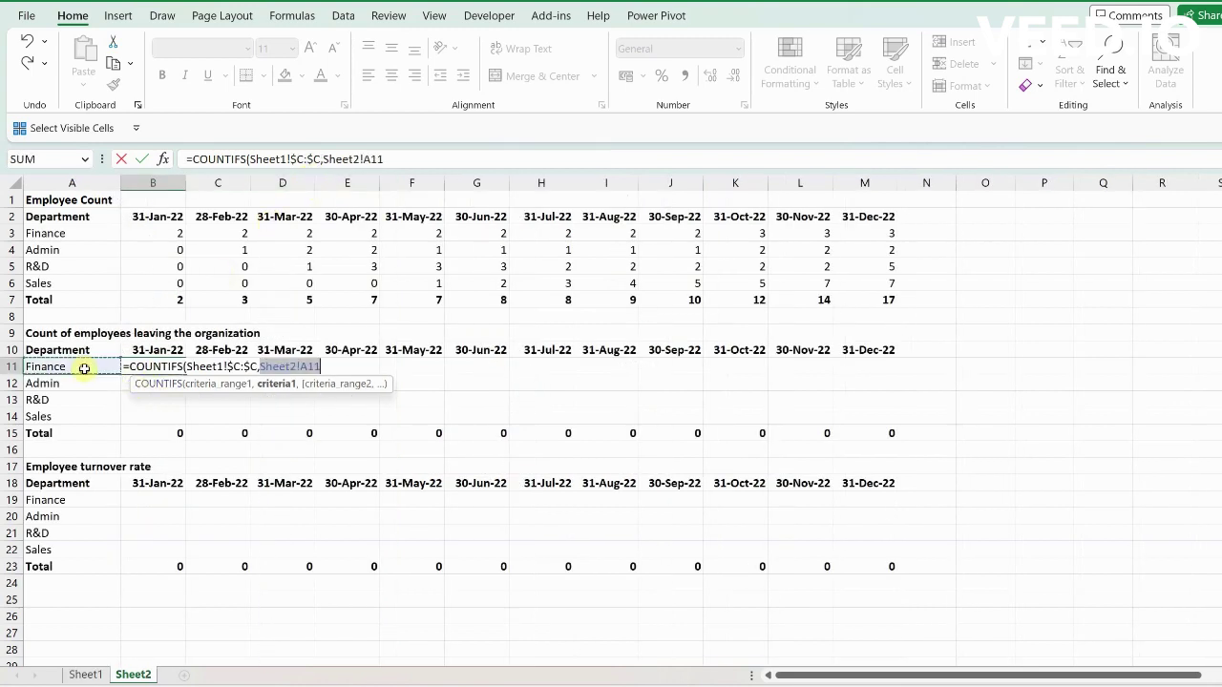
key("F4")
key("F4")
key("F4")
type(",")
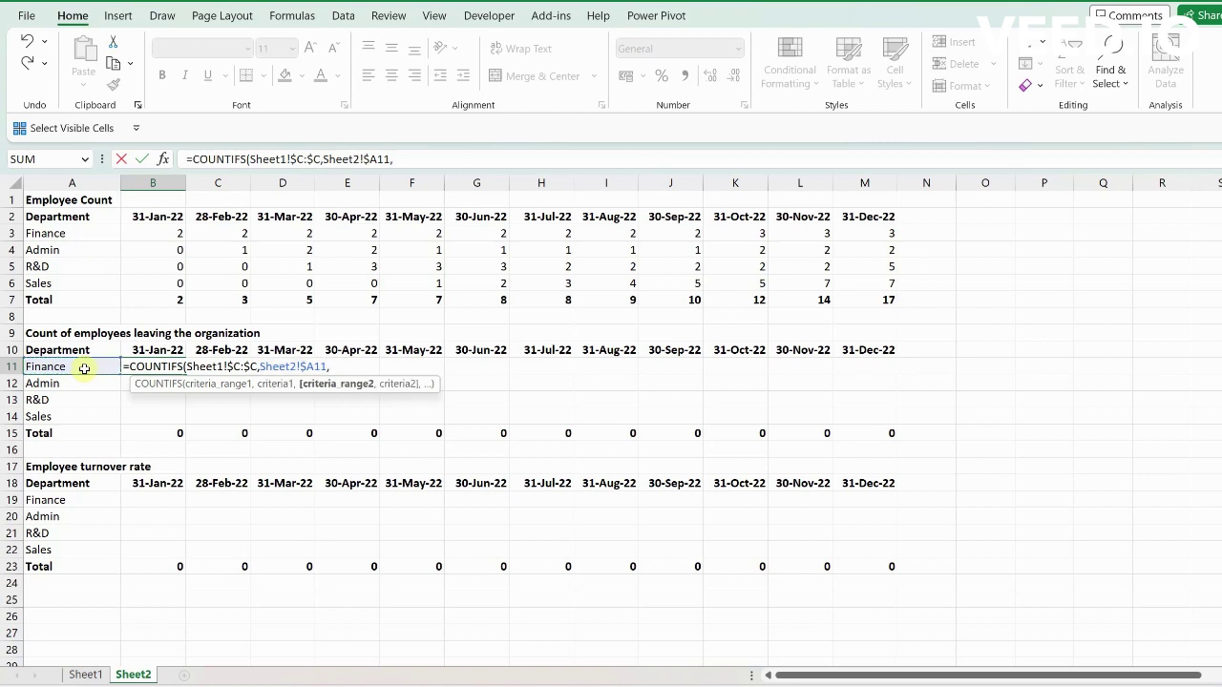
Step: Complete the B11 COUNTIFS with the end date criterion Sheet1!$E:$E,"<="&Sheet2!B$10 and enter the formula
key("ctrl+Page_Up")
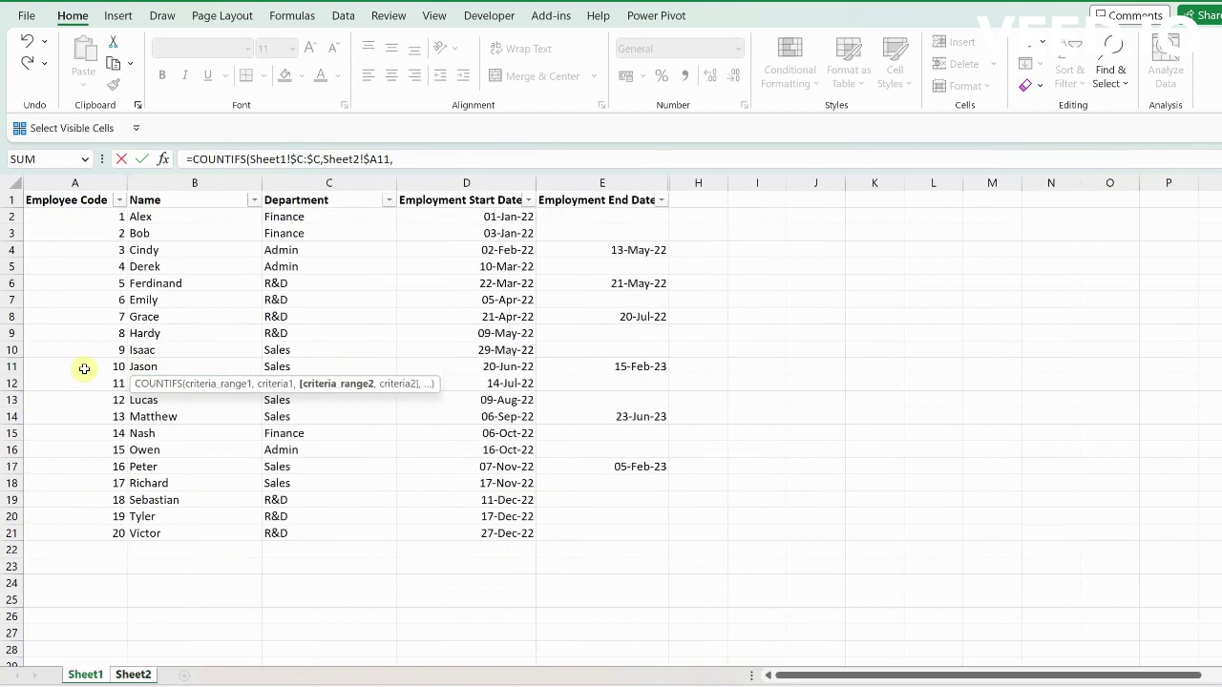
left_click(615, 183)
key("F4")
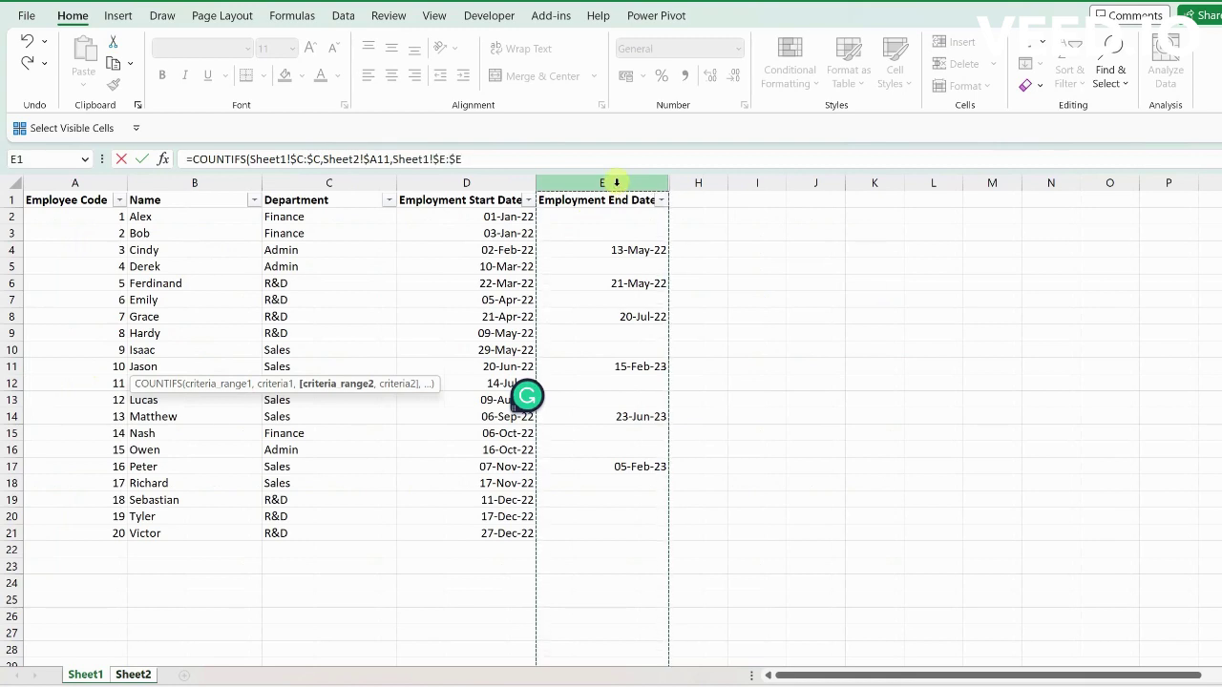
type(",")
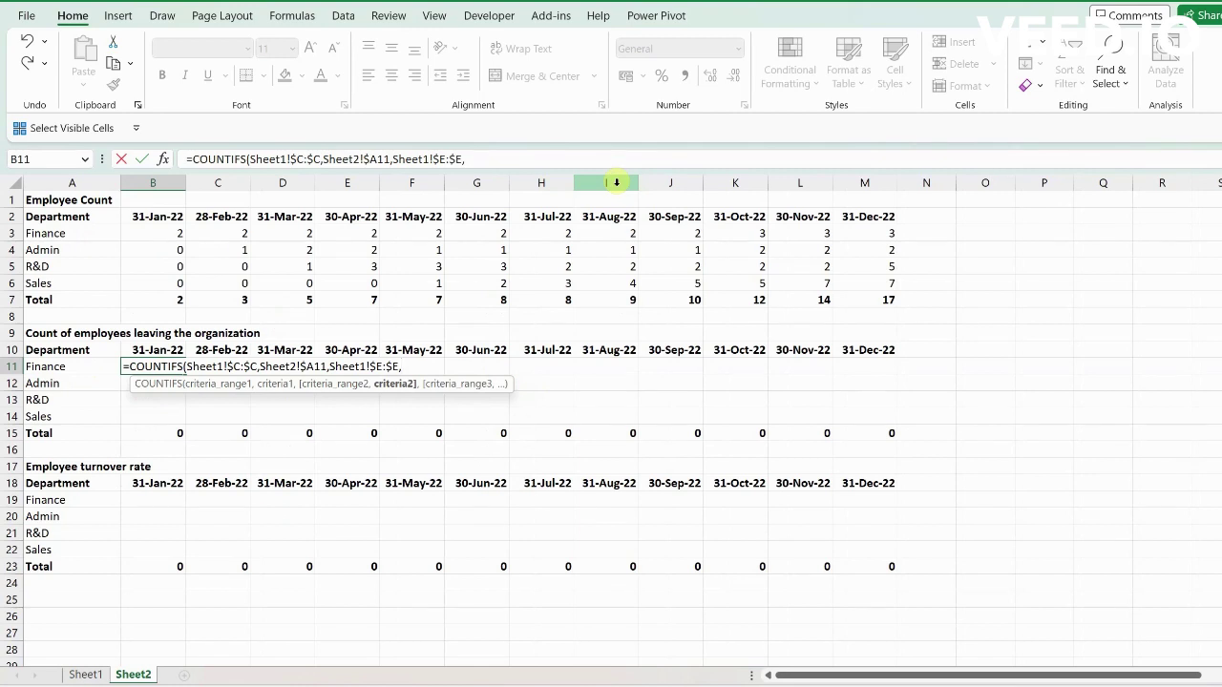
type("\"<=\"&")
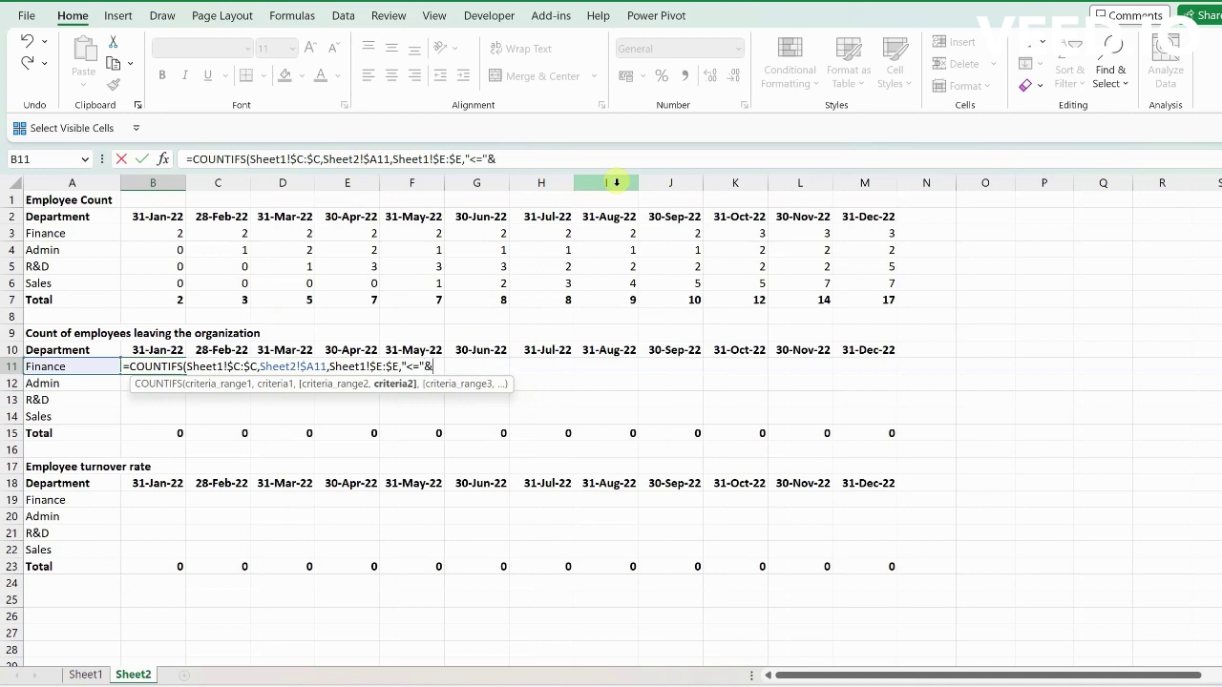
left_click(153, 350)
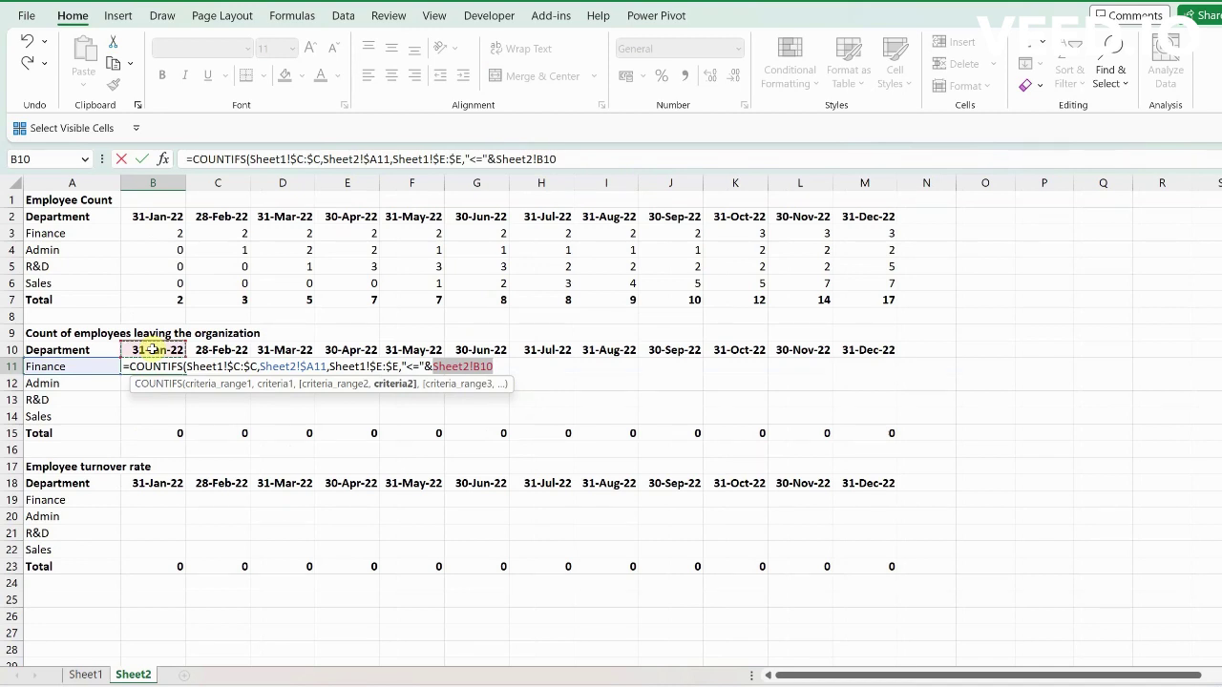
key("F4")
key("F4")
type(")")
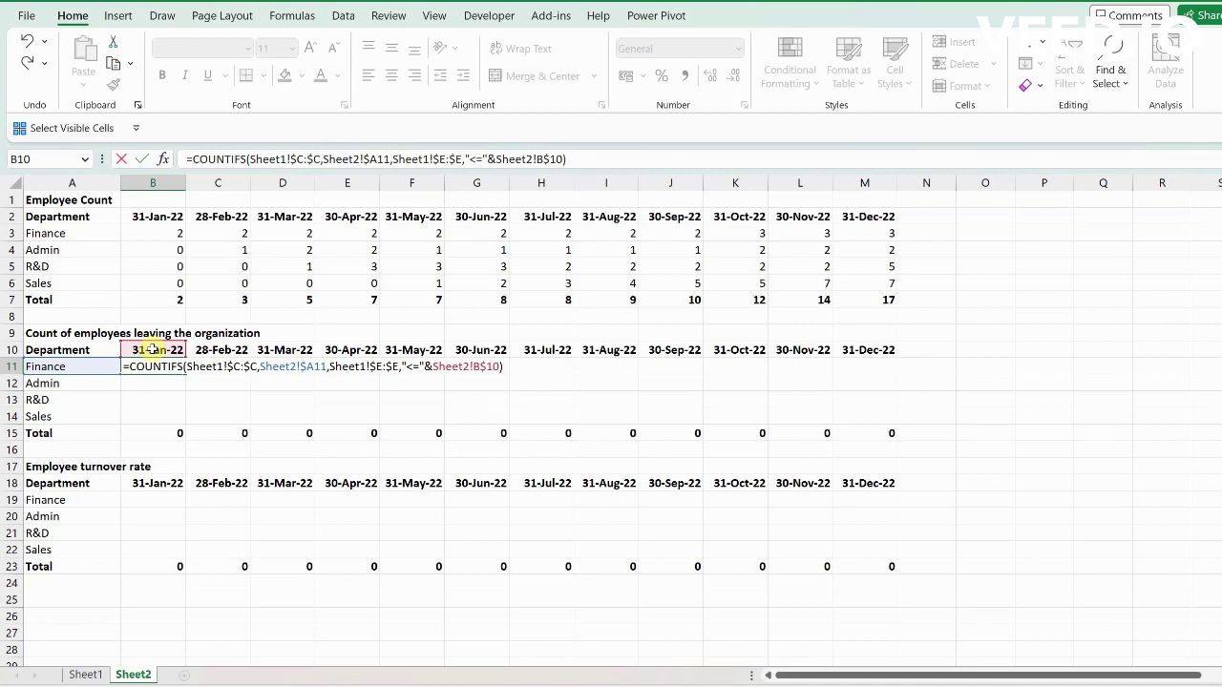
key("ctrl+Return")
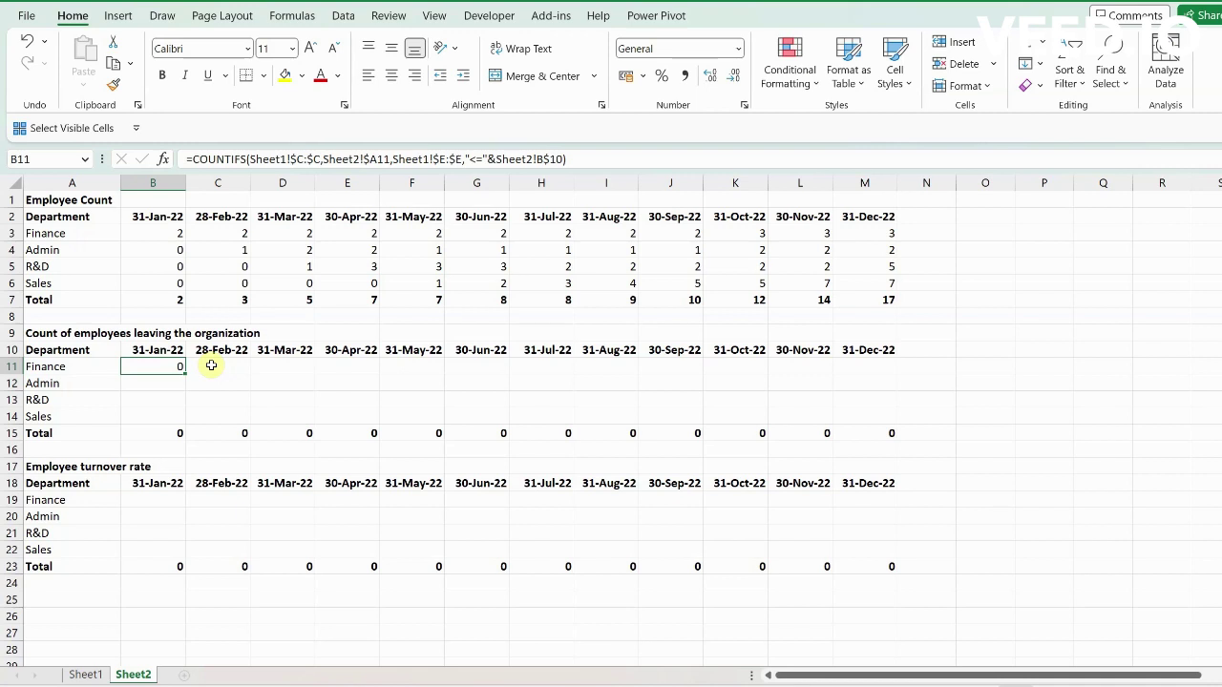
Step: Extend the B11 formula by subtracting a second COUNTIFS that matches Sheet1!$C:$C against Sheet2!$A11
left_click(633, 162)
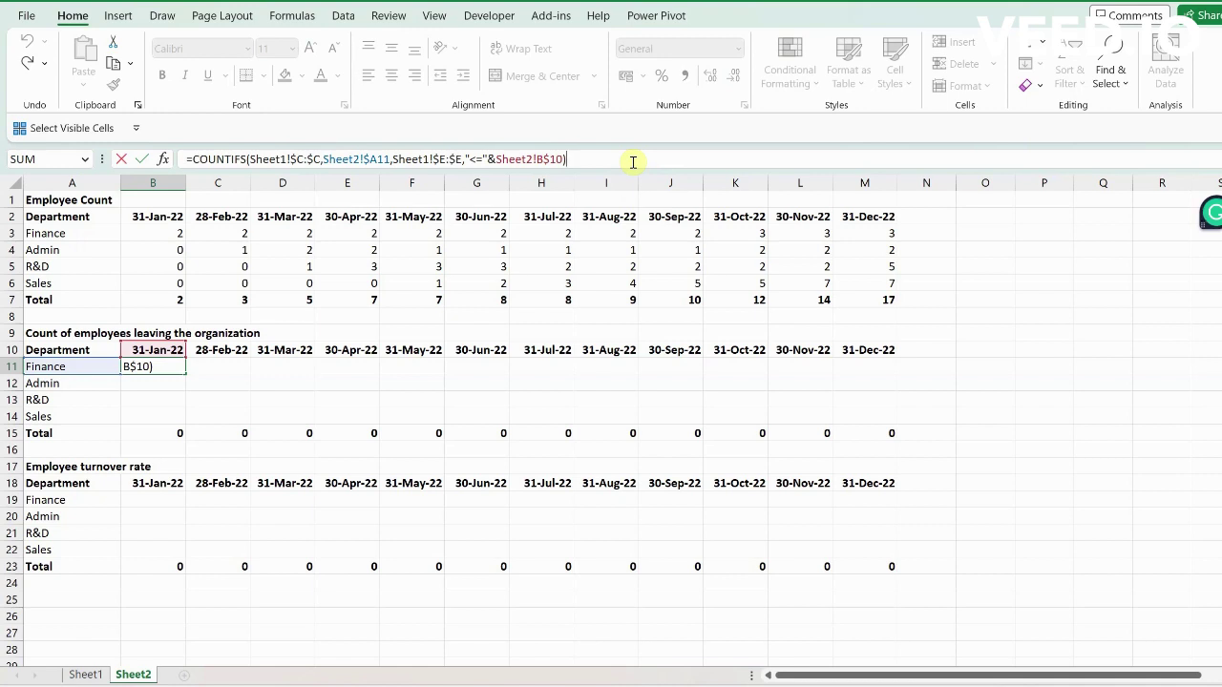
type("-countif")
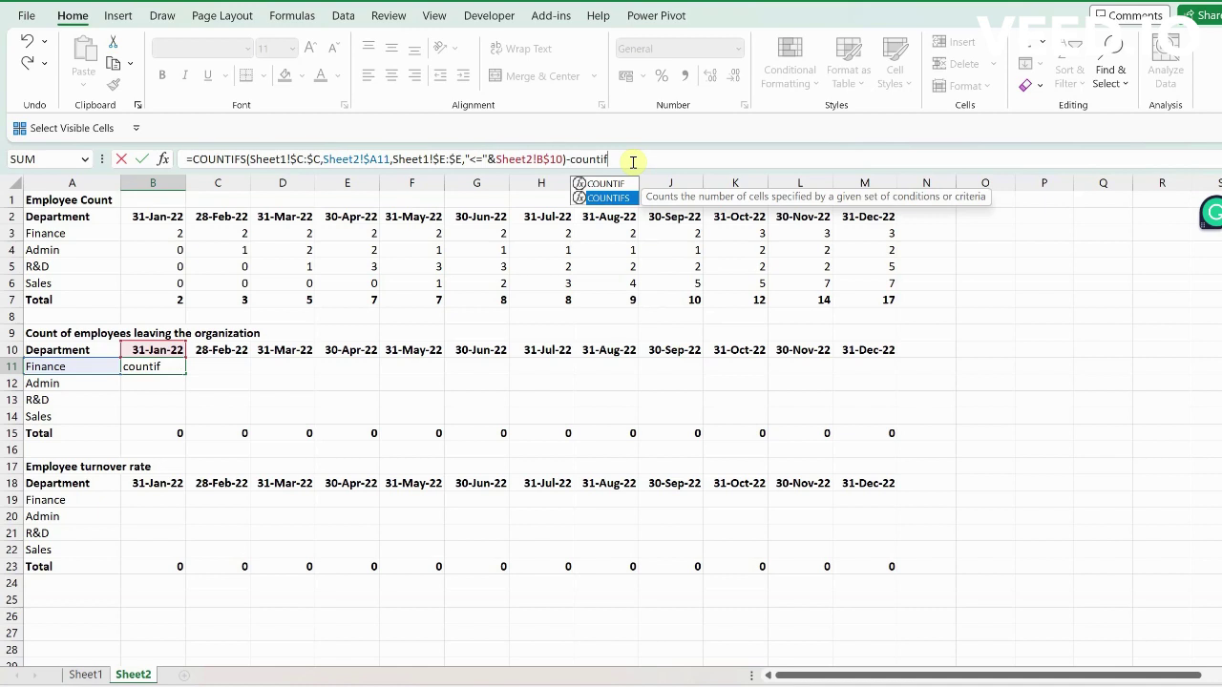
key("Tab")
key("ctrl+Page_Up")
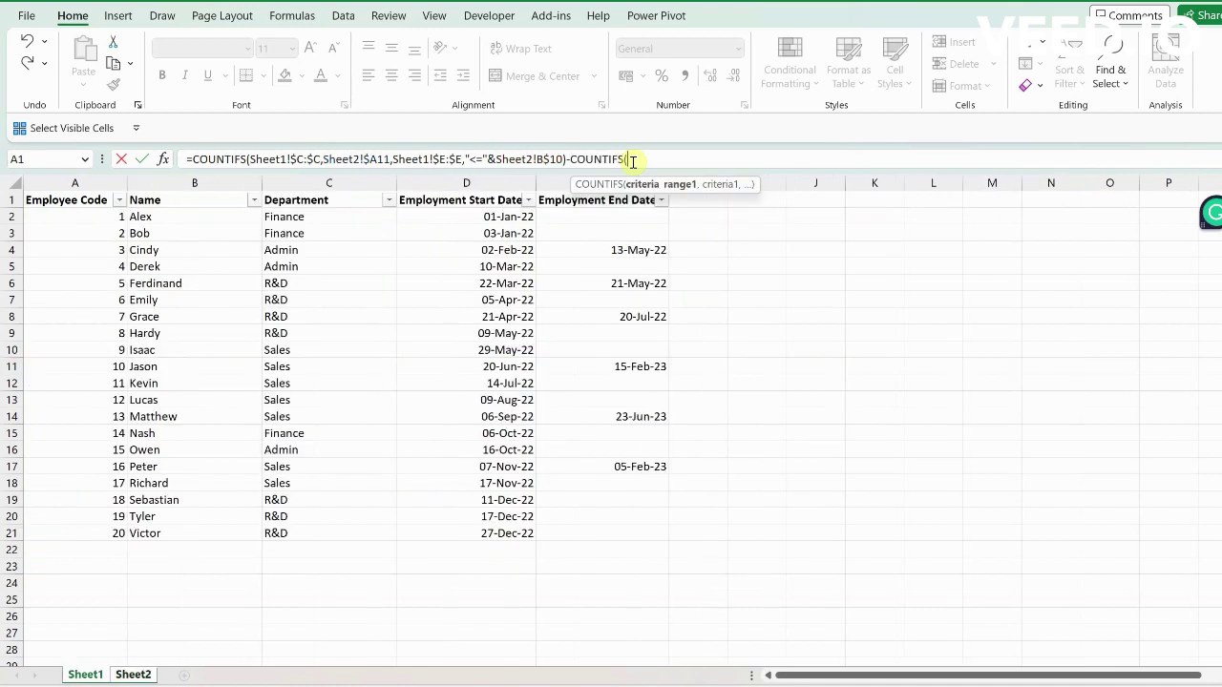
left_click(283, 181)
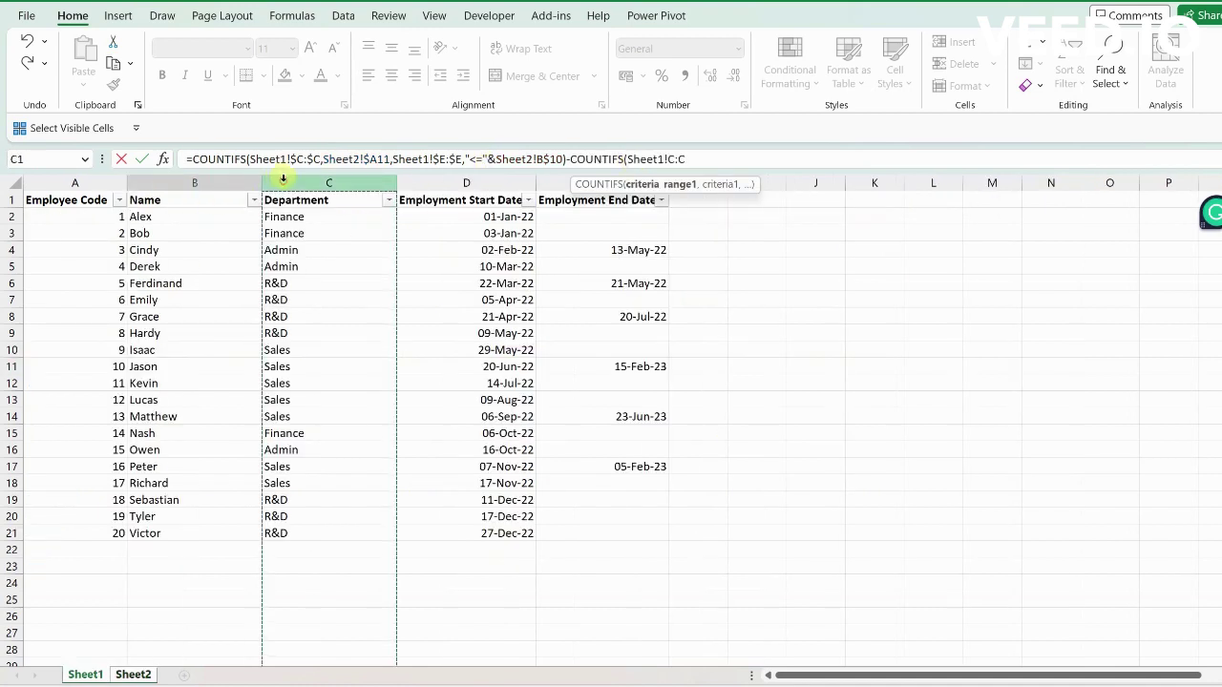
key("F4")
type(",")
key("ctrl+Page_Down")
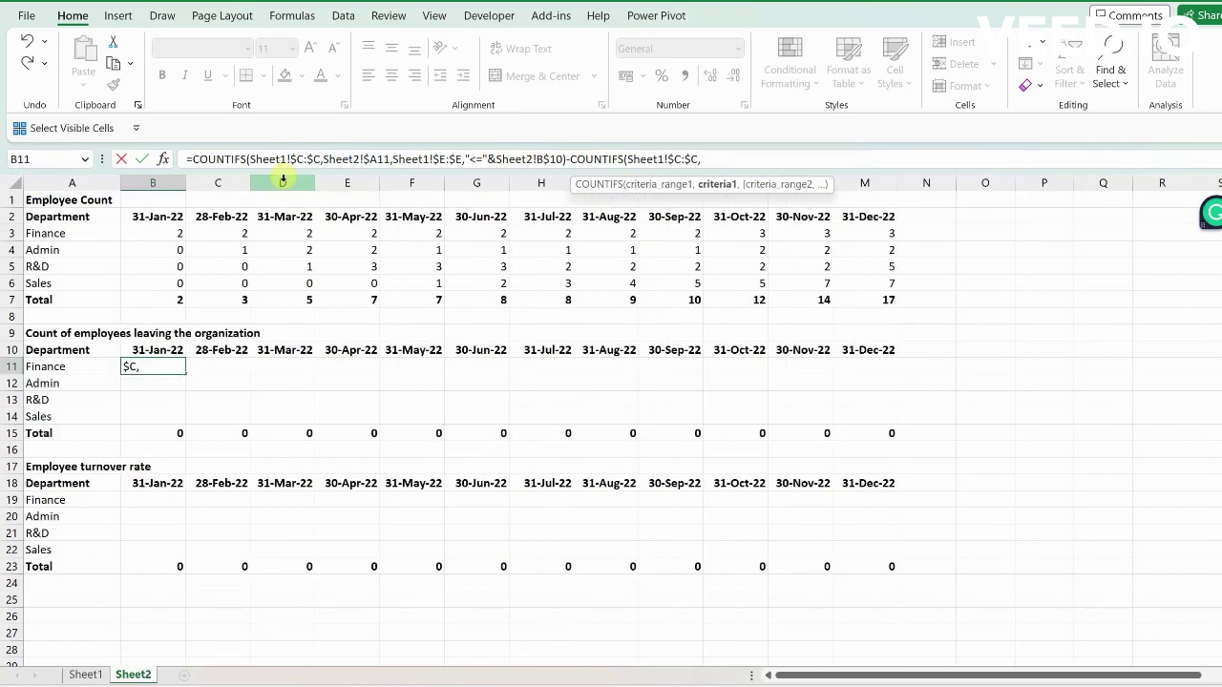
key("Left")
key("F4")
key("F4")
key("F4")
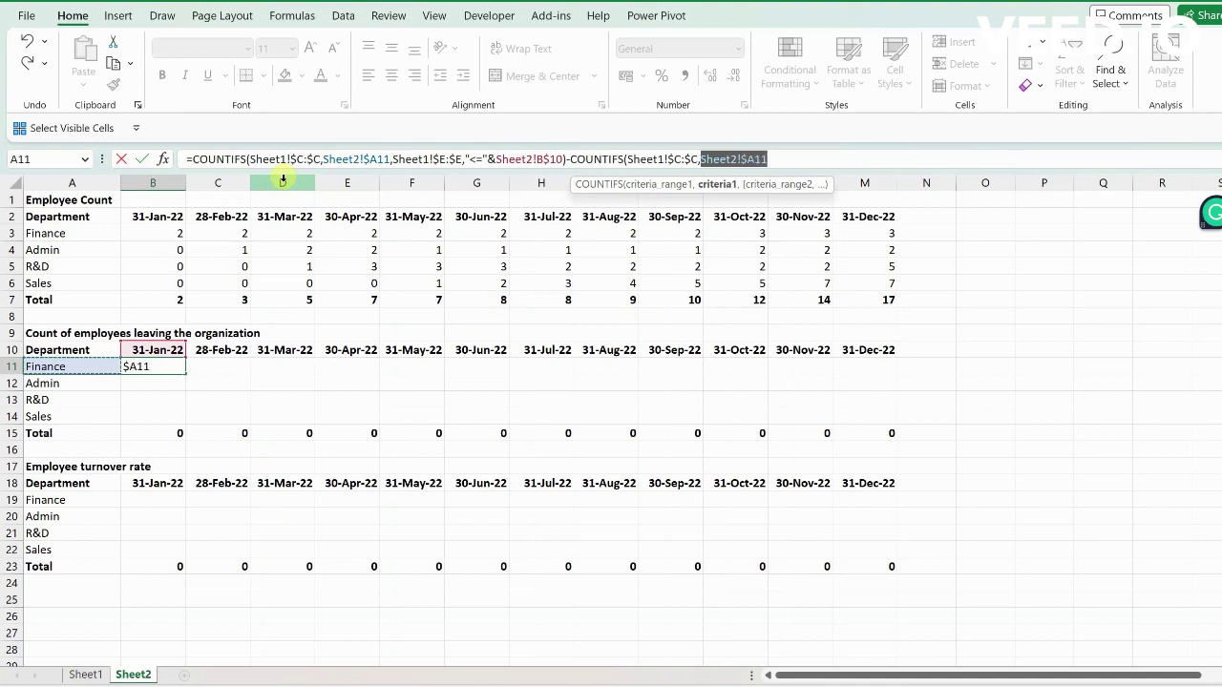
type(",")
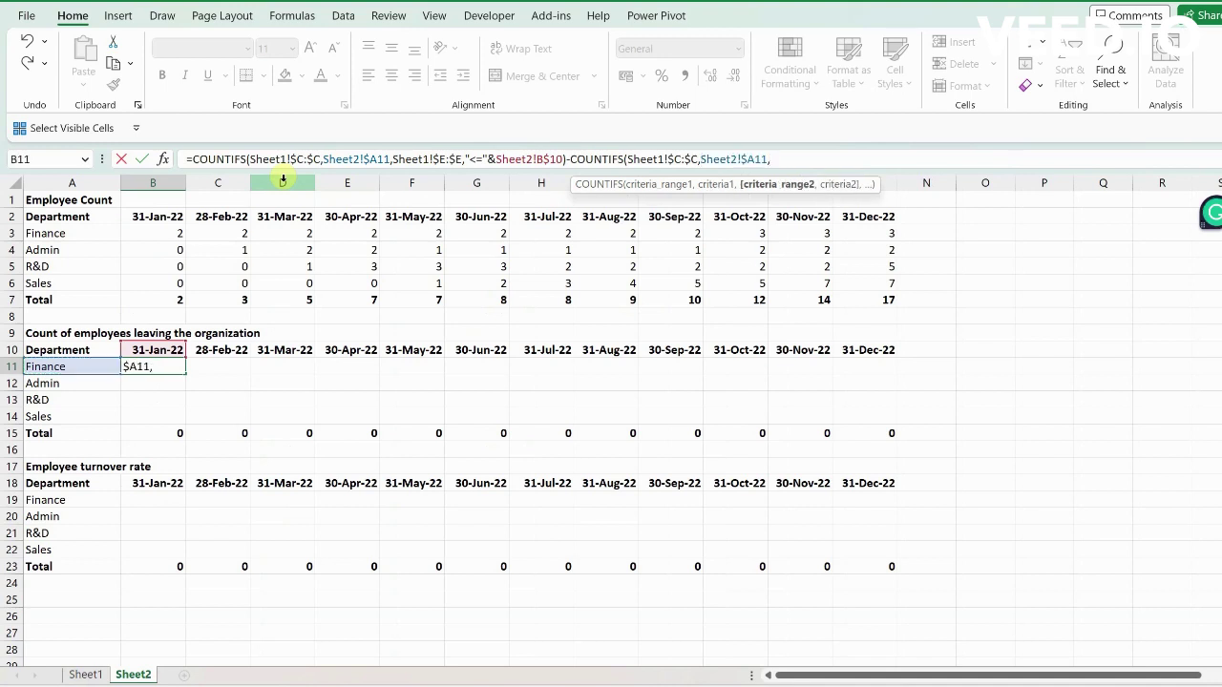
Step: Add the Employment End Date range Sheet1!$E:$E to the second COUNTIFS with a "<="& criterion
key("ctrl+Page_Up")
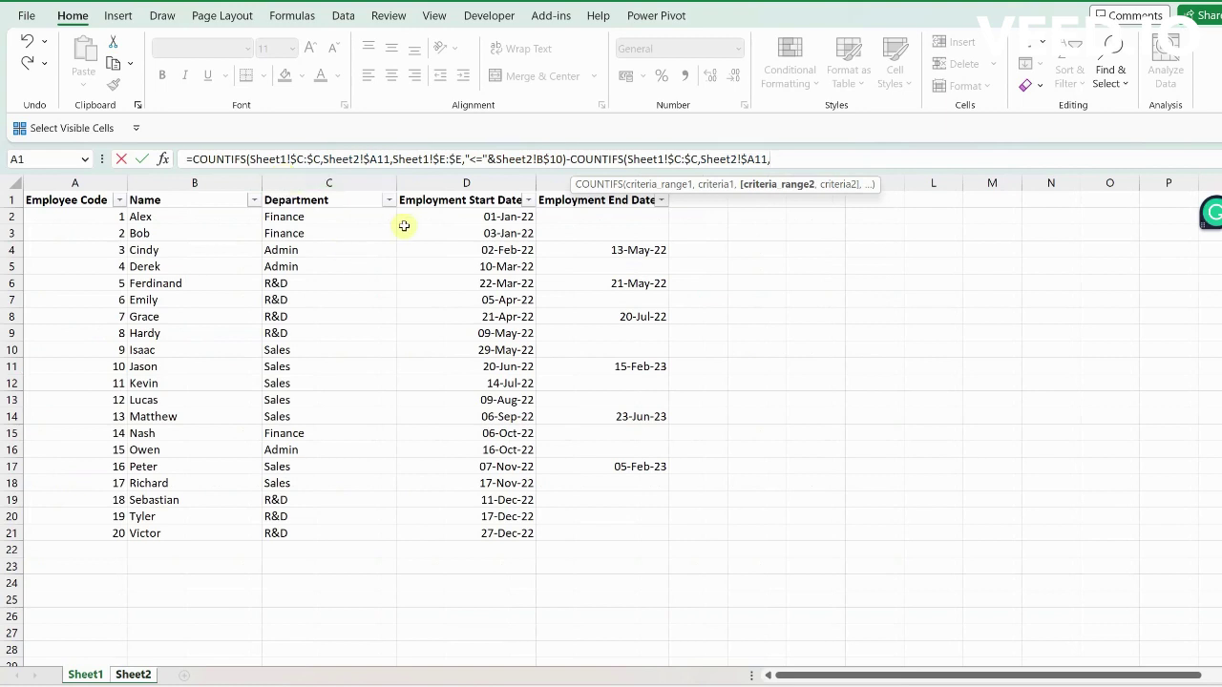
left_click(552, 175)
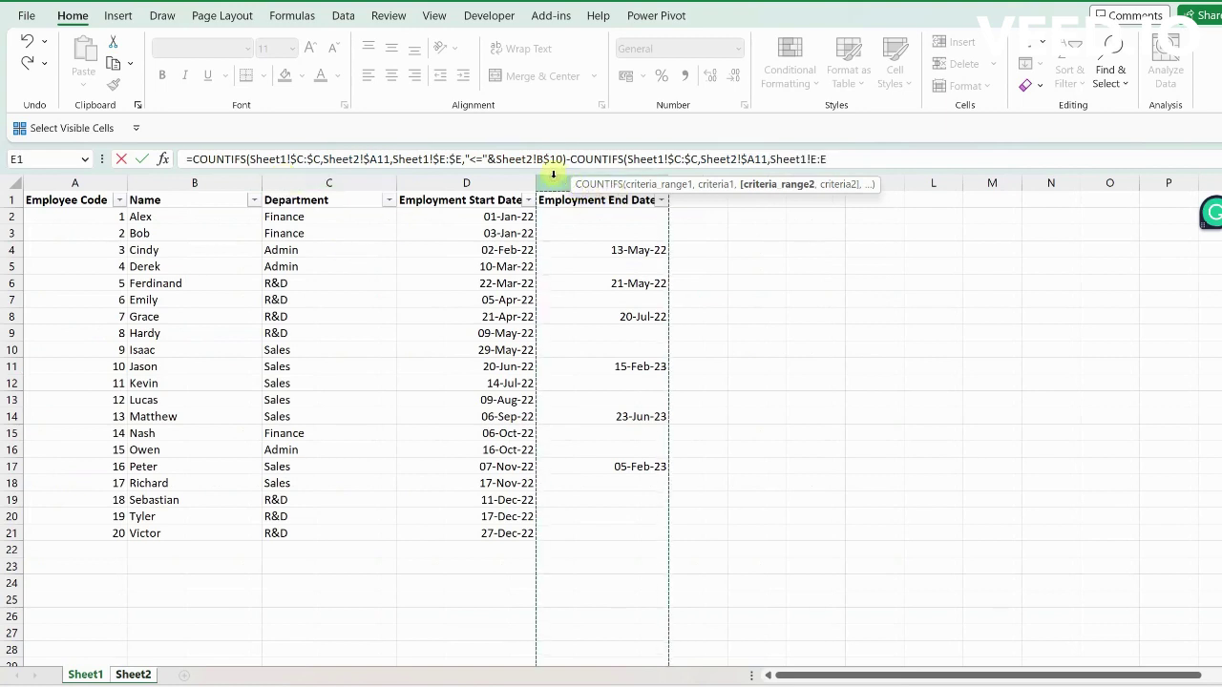
key("F4")
type(",")
key("ctrl+Page_Down")
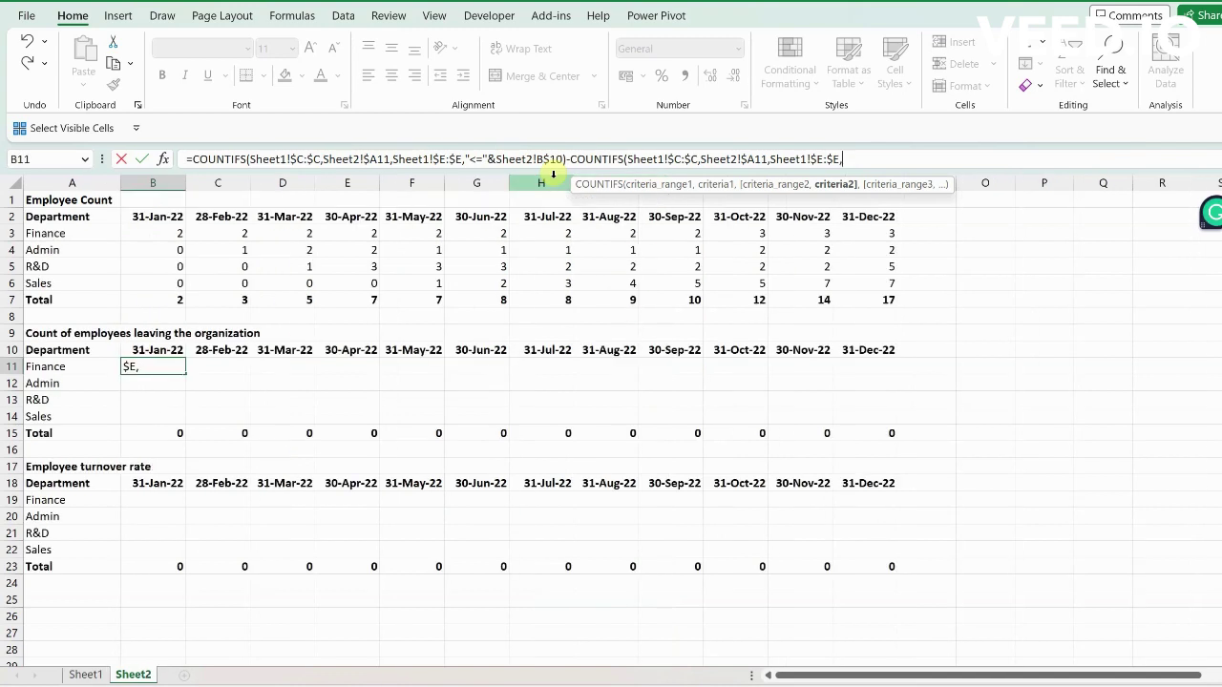
type("\"<=\"&")
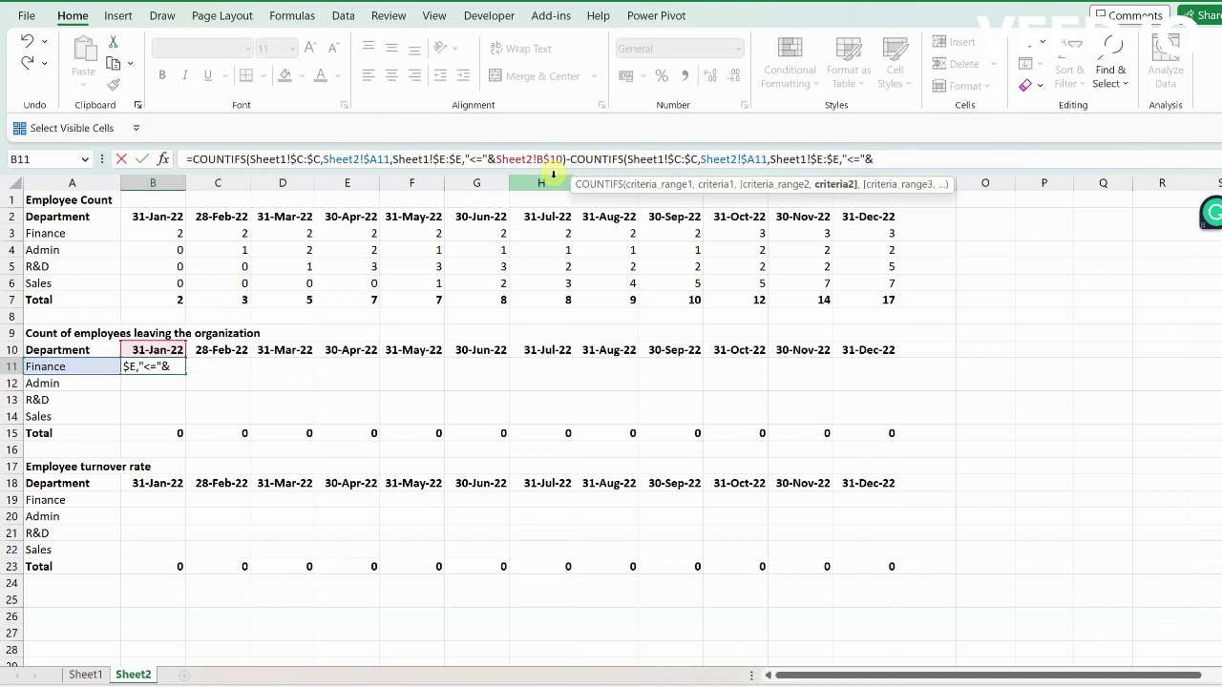
Step: Finish the second COUNTIFS criterion with EOMONTH(Sheet2!B$10,-1) as the cut-off date and enter the formula
type("eo")
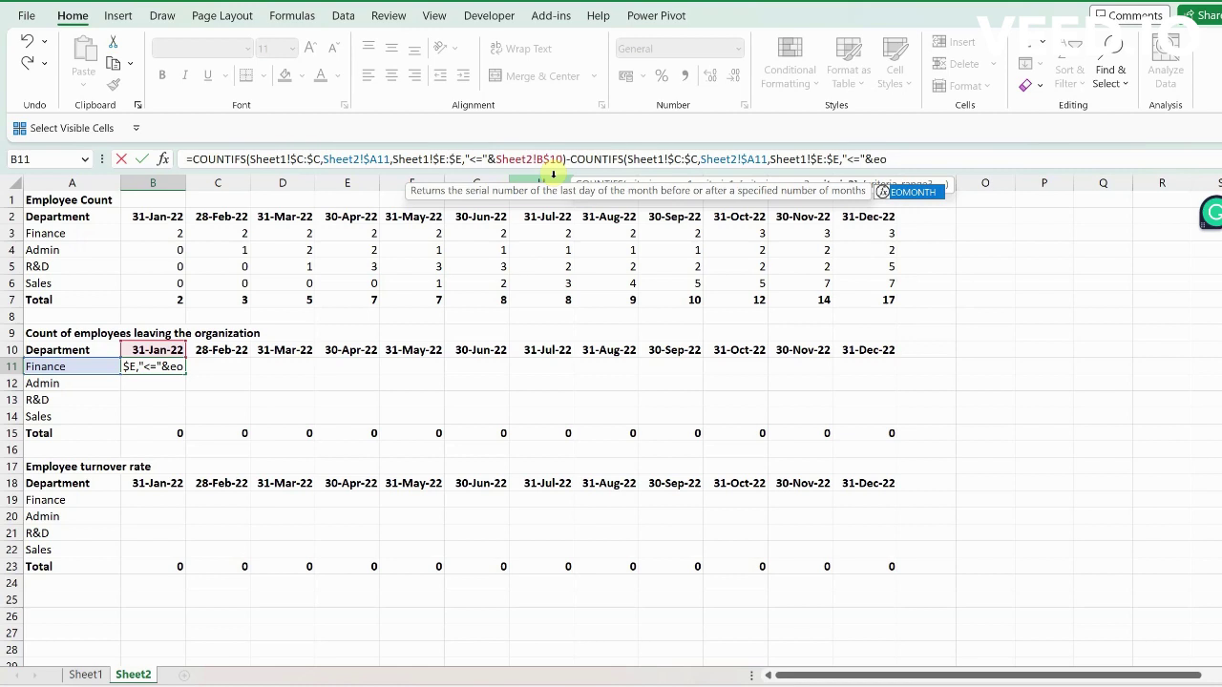
key("Tab")
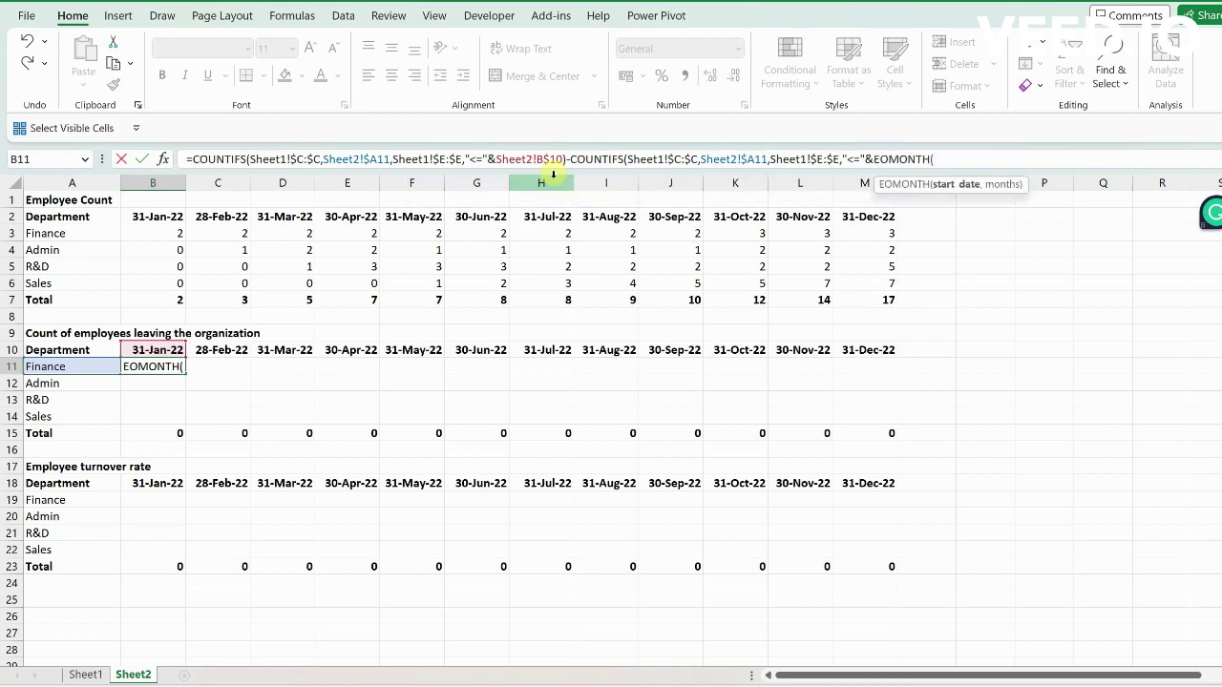
left_click(167, 349)
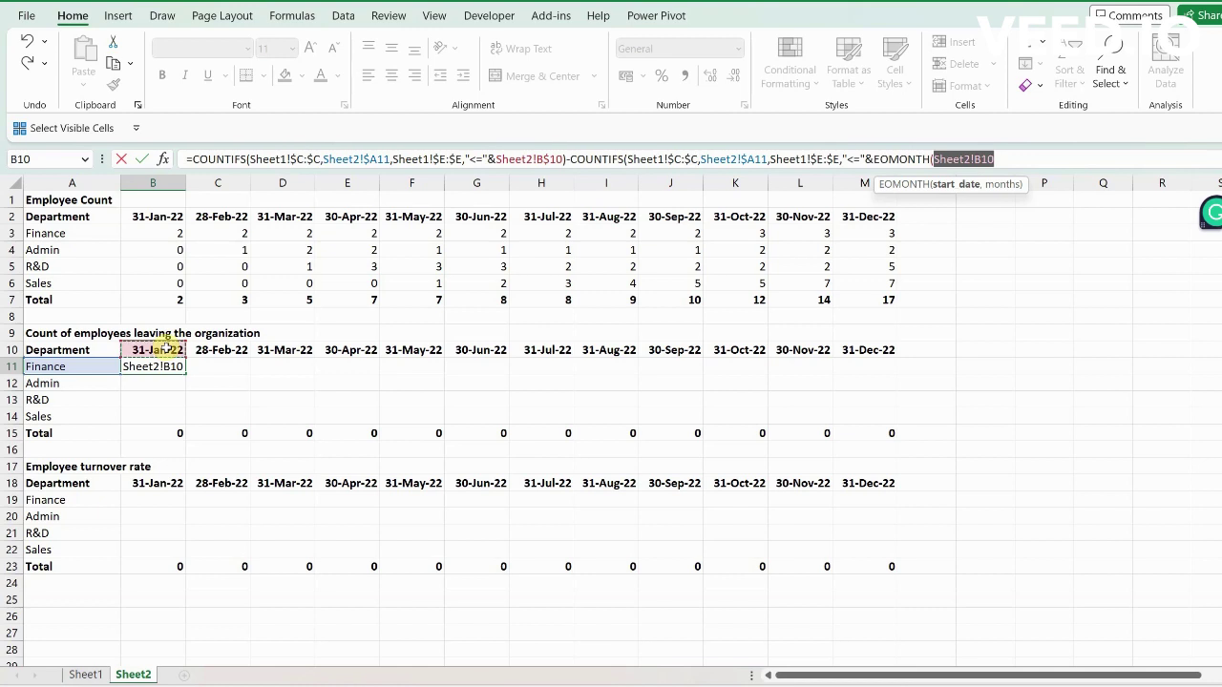
key("F4")
key("F4")
type(",")
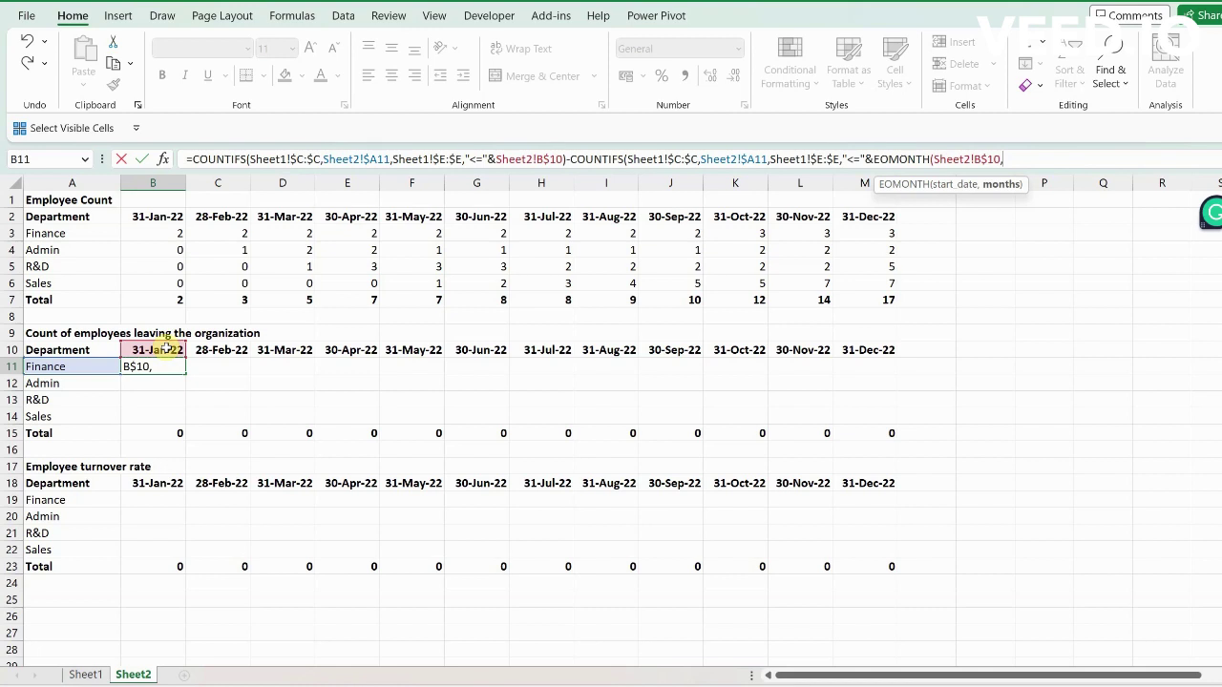
type("-1)")
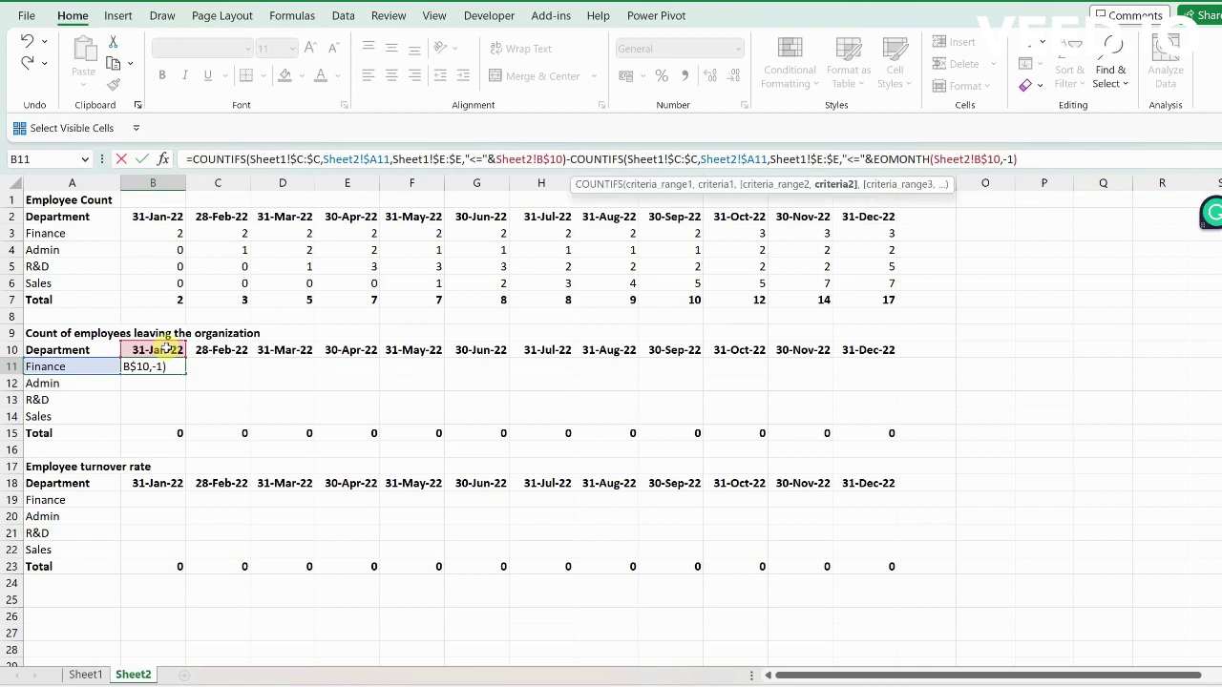
key("Return")
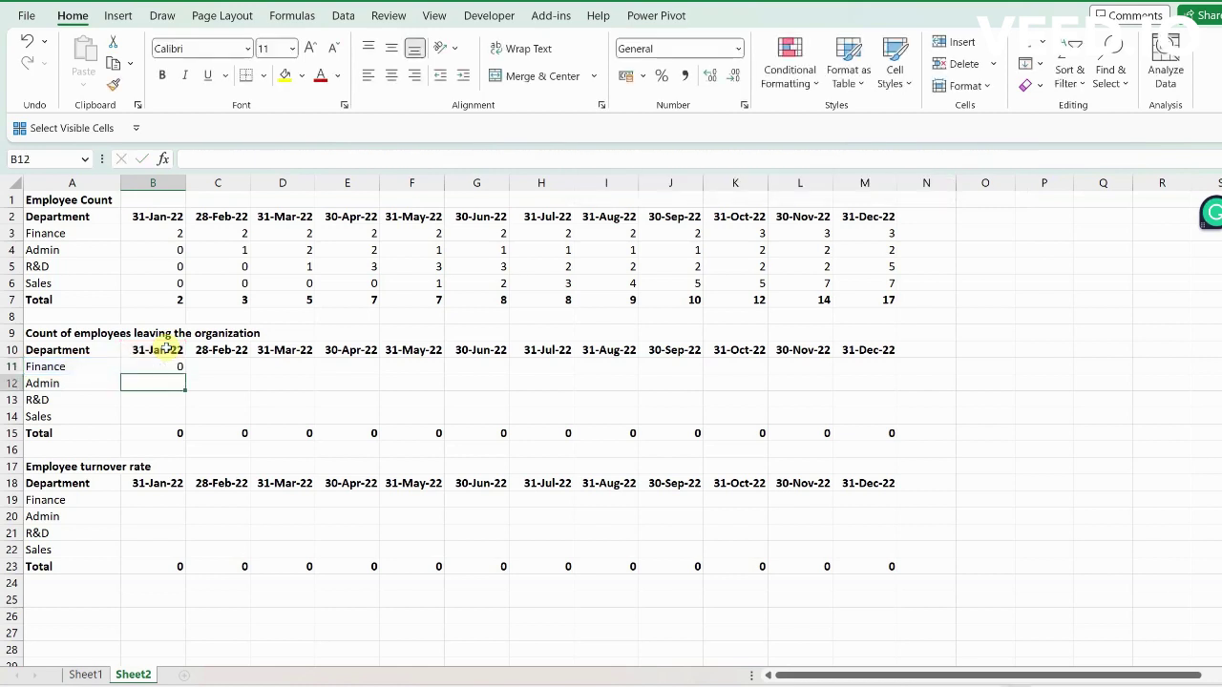
Step: Copy the B11 leaver formula across the Finance row to C11:M11, covering February to December 2022
key("Up")
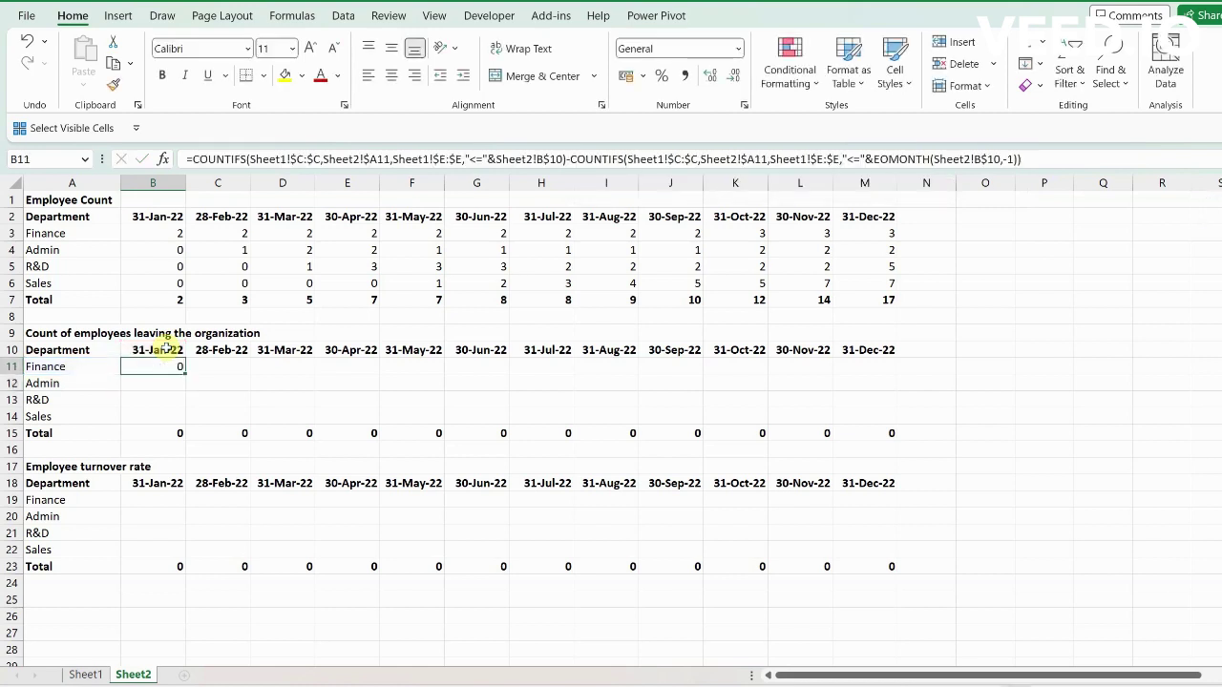
key("ctrl+c")
key("Right")
key("shift+Right")
key("shift+Right")
key("shift+Right")
key("shift+Right")
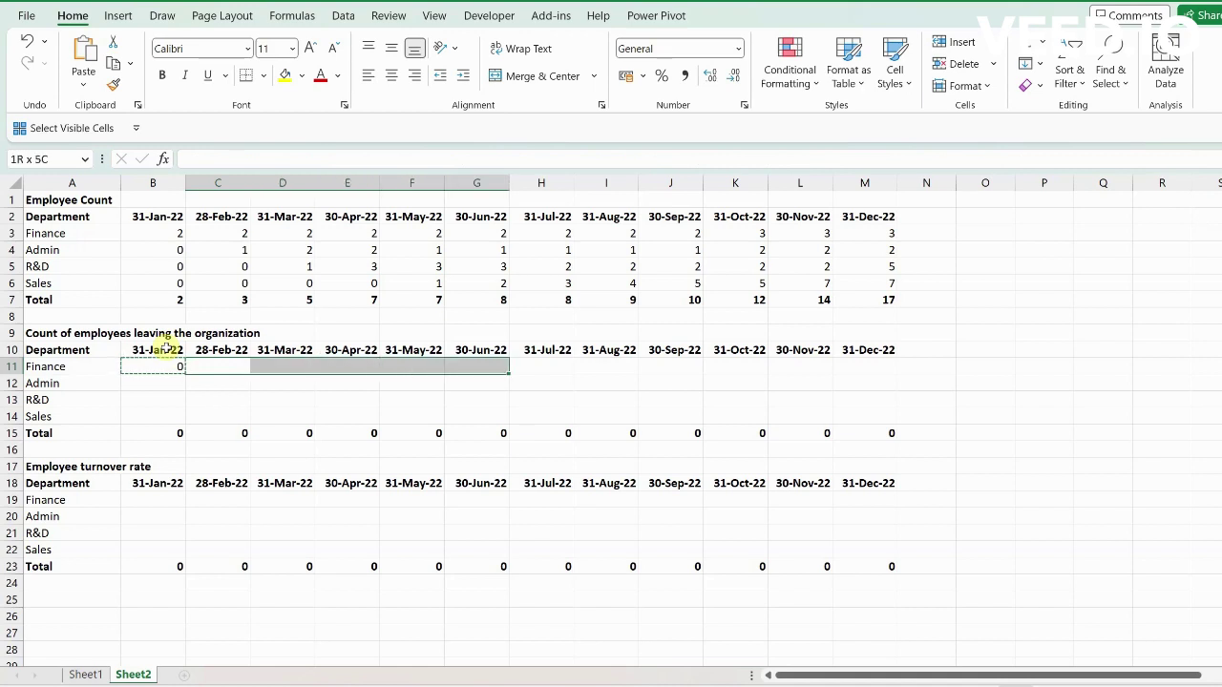
key("shift+Right")
key("shift+Right")
key("shift+Right")
key("shift+Right")
key("shift+Right")
key("shift+Right")
key("Return")
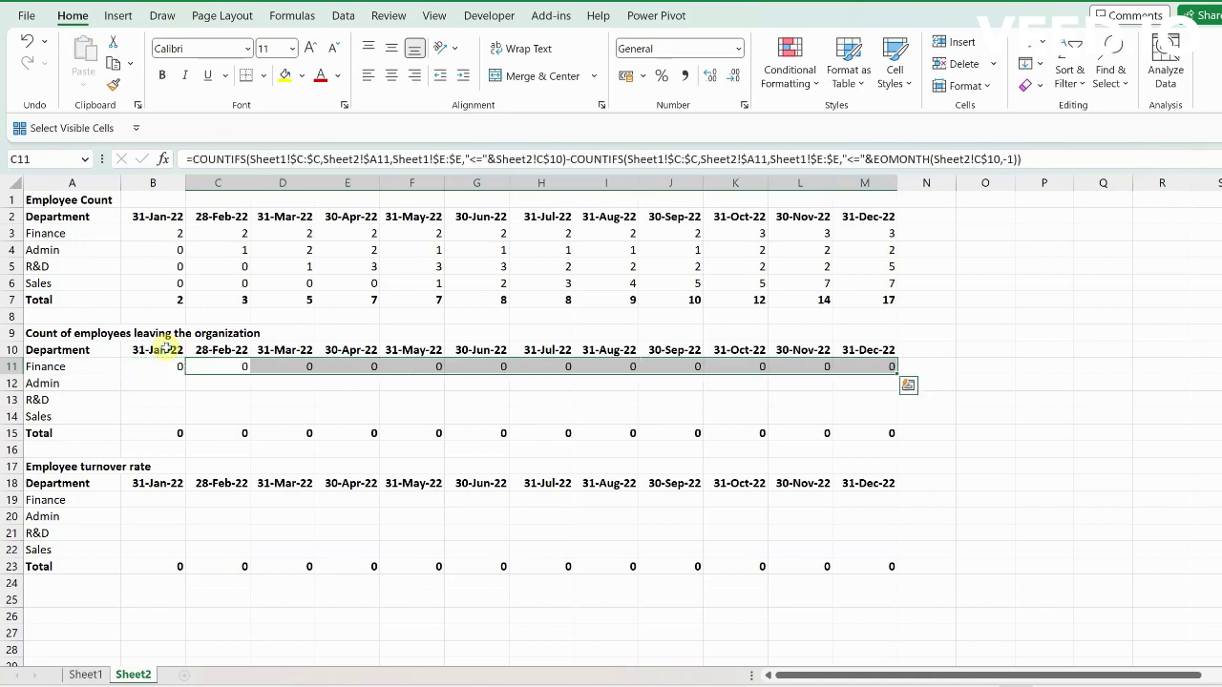
Step: Fill the Finance leaver formulas down through the Admin, R&D and Sales rows in B11:M14
key("Left")
key("shift+ctrl+Right")
key("shift+Down")
key("shift+Down")
key("shift+Down")
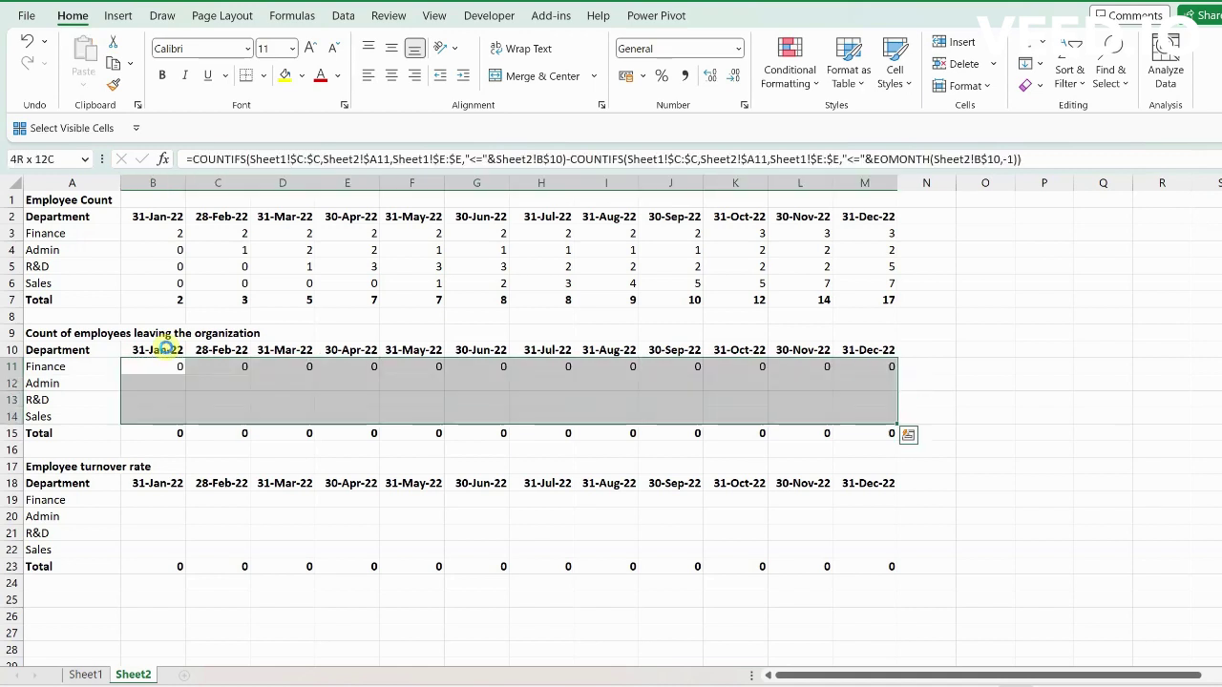
key("ctrl+d")
Step: Check the May 2022 leaver counts for each department and the total in column F
key("Left")
key("Right")
key("Right")
key("Right")
key("Right")
key("Right")
key("Right")
key("Left")
key("Down")
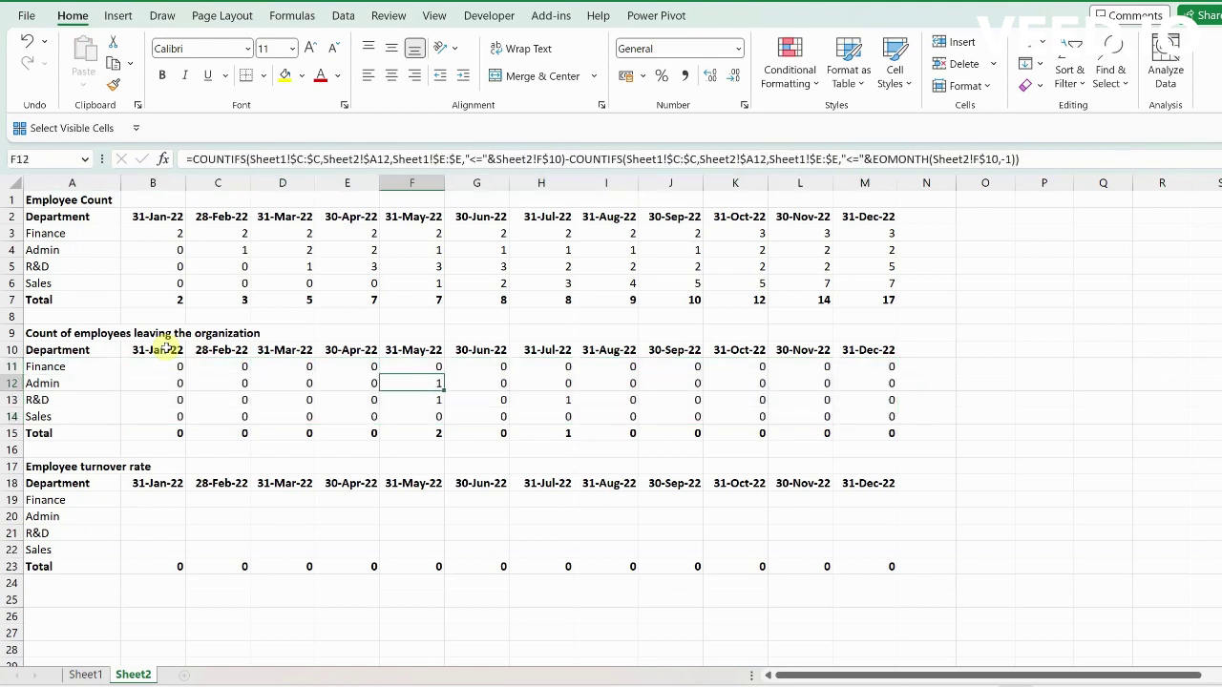
key("Down")
key("Down")
key("Down")
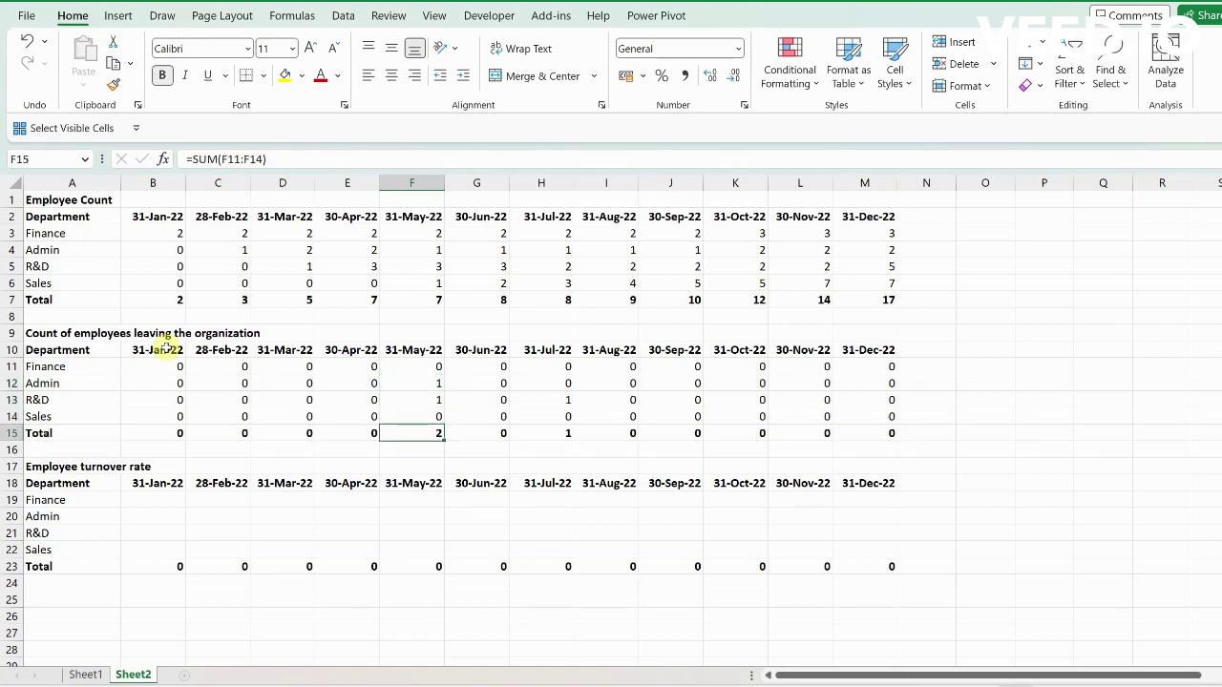
Step: Filter the Employment End Date column on Sheet1 to show only May 2022 dates
key("ctrl+Page_Up")
key("alt+Down")
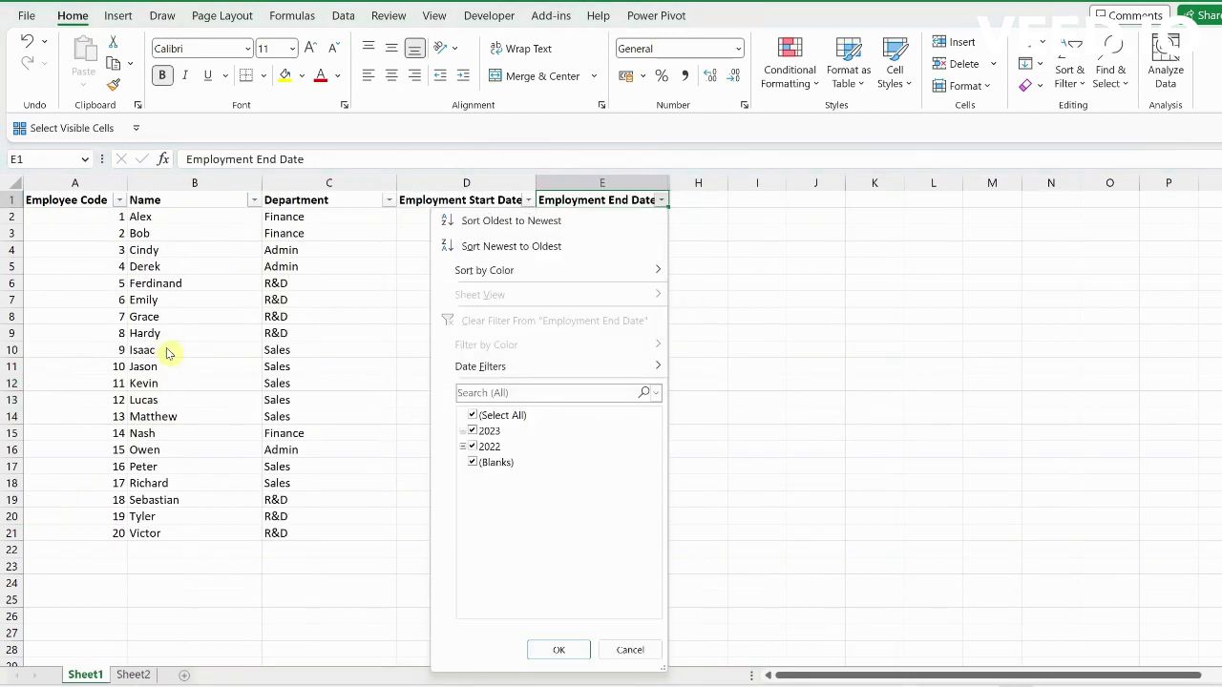
left_click(471, 415)
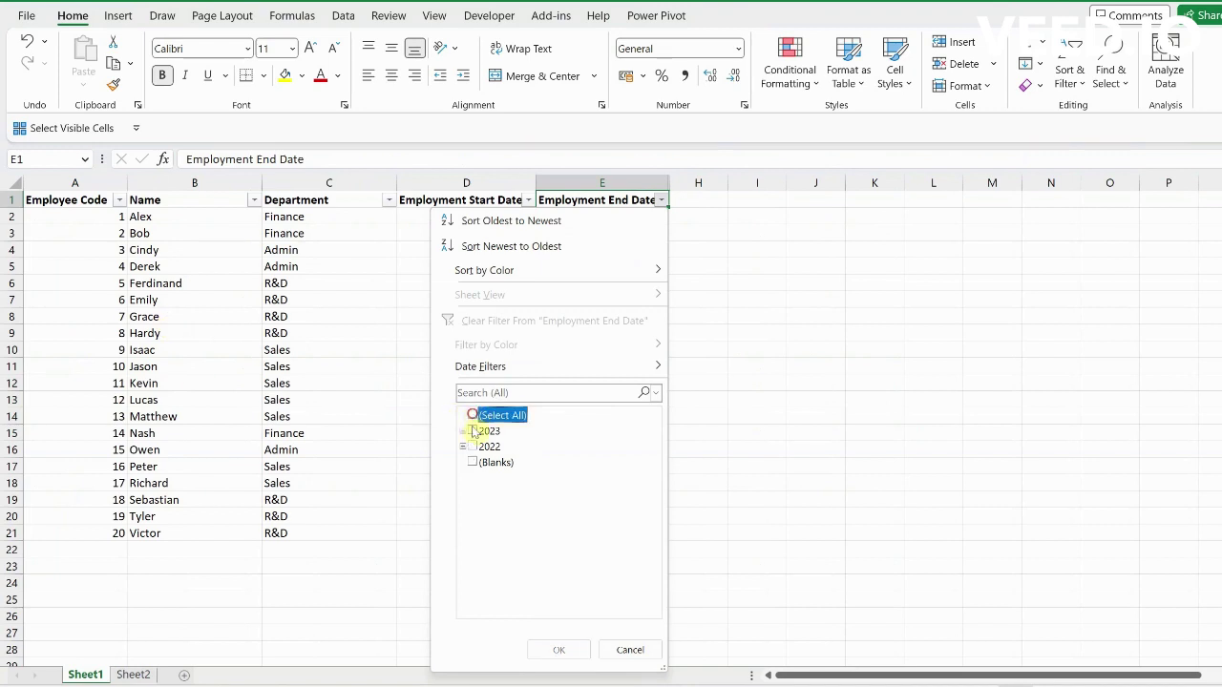
left_click(462, 447)
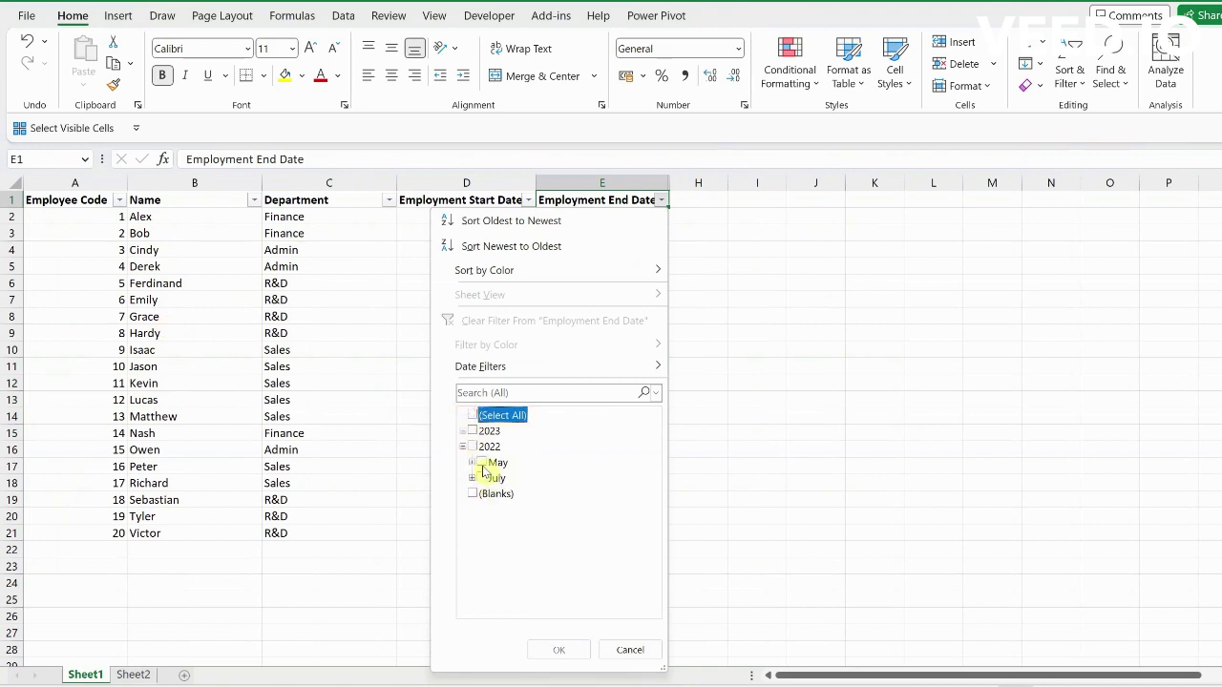
left_click(482, 462)
left_click(558, 649)
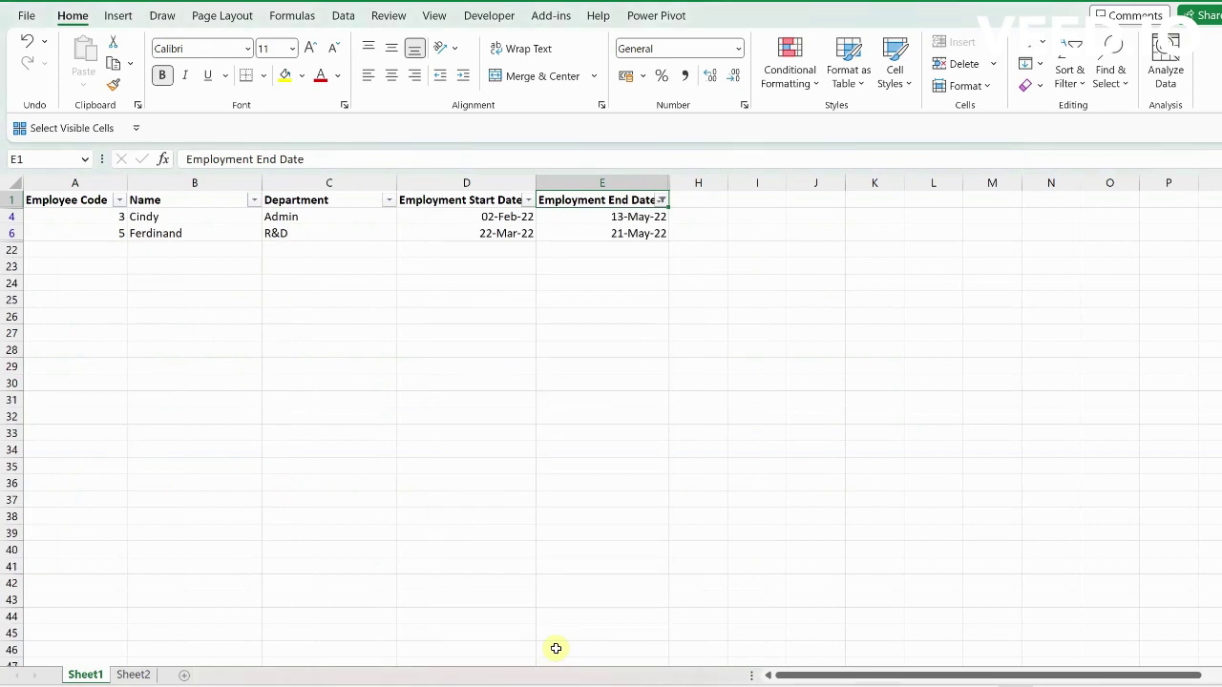
Step: Compare the filtered records with the May 2022 Admin and R&D leaver counts on Sheet2
key("ctrl+Page_Down")
key("Up")
key("Up")
key("Up")
key("Down")
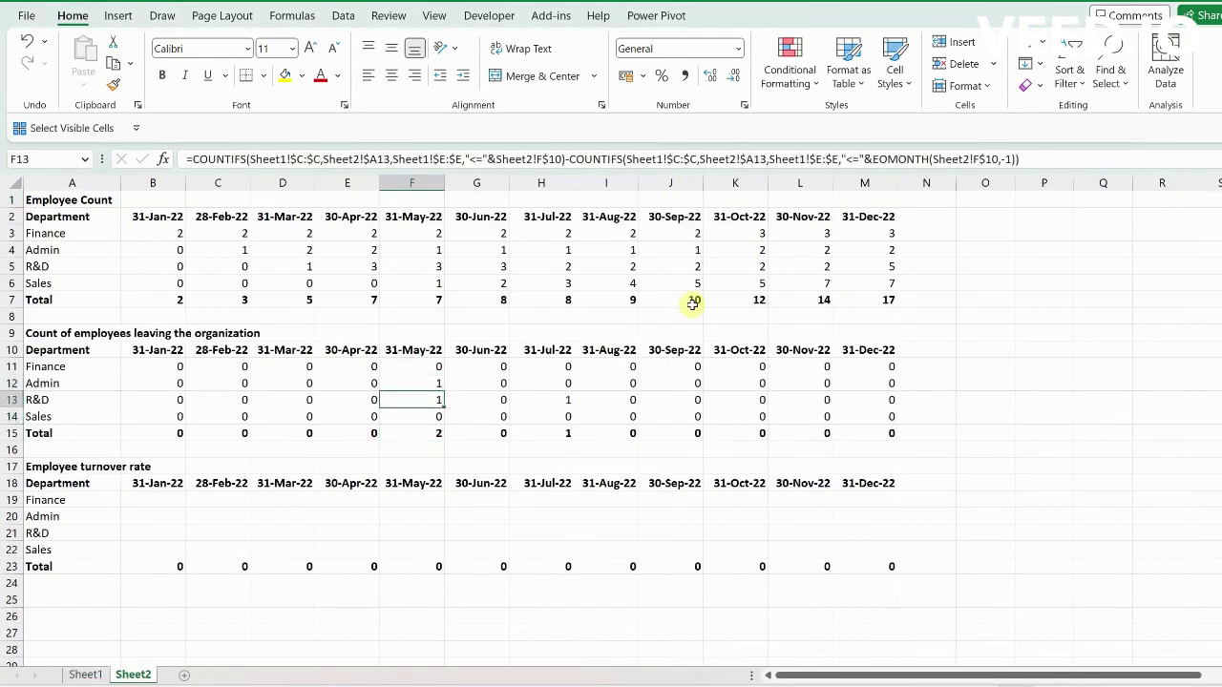
Step: Switch the Employment End Date filter on Sheet1 from May to July 2022
key("ctrl+Page_Up")
key("alt+Down")
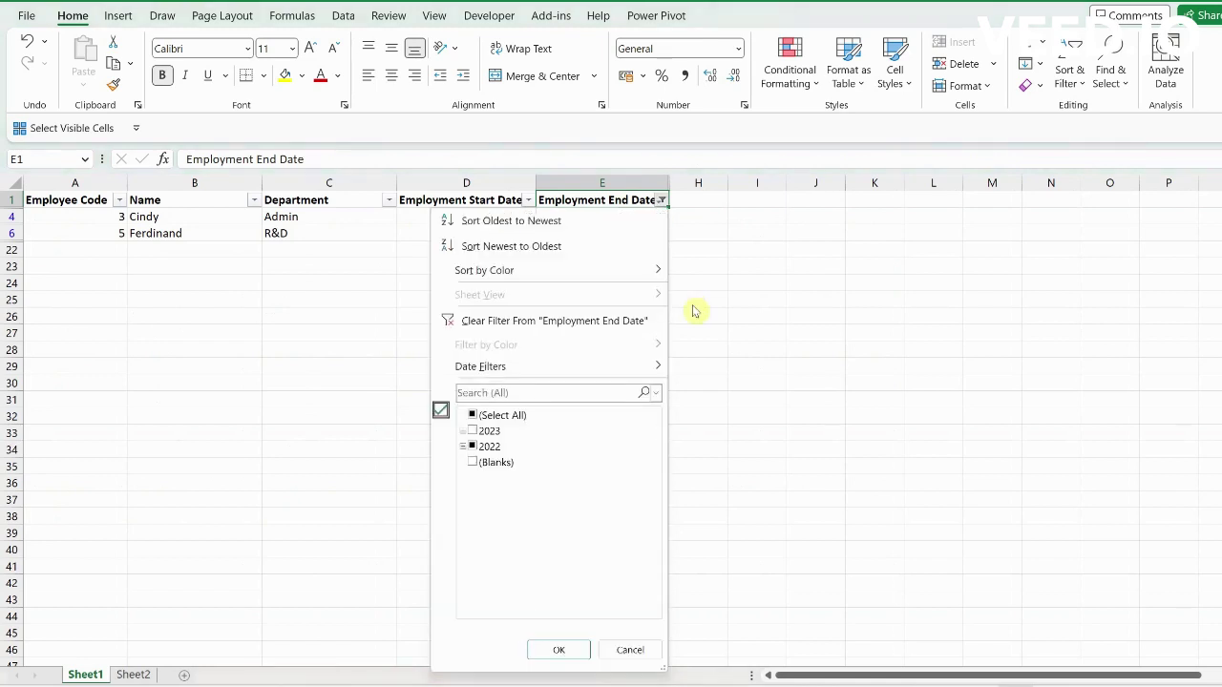
left_click(462, 446)
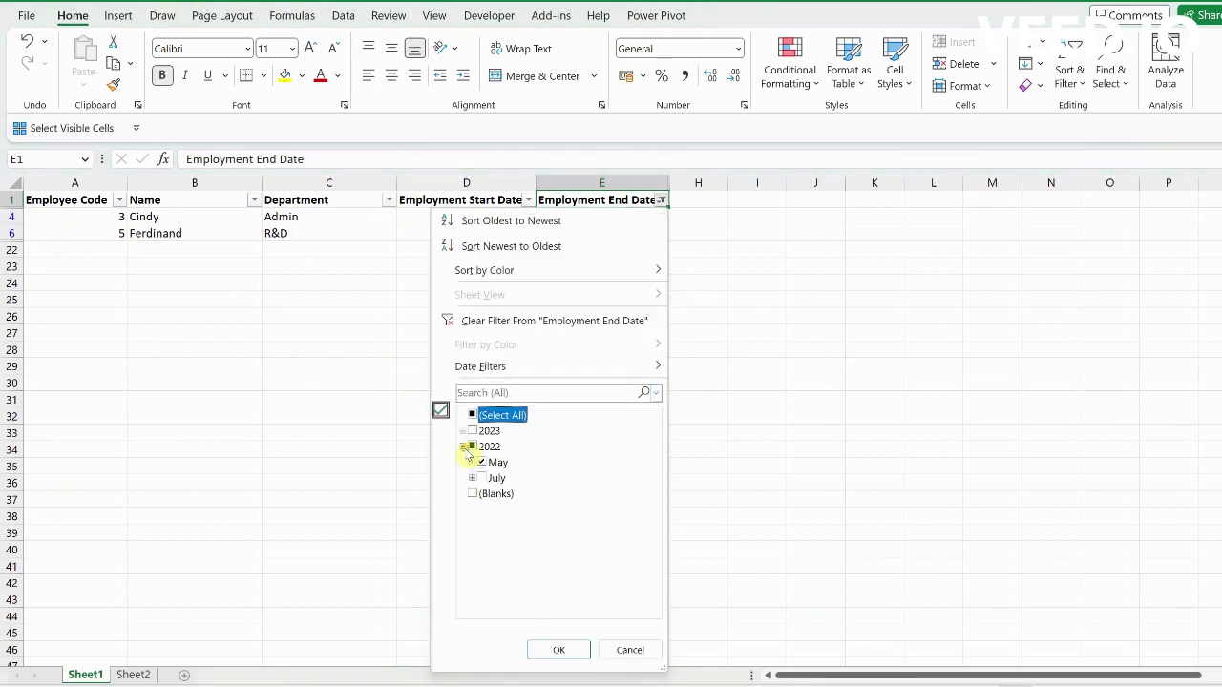
left_click(481, 462)
left_click(481, 477)
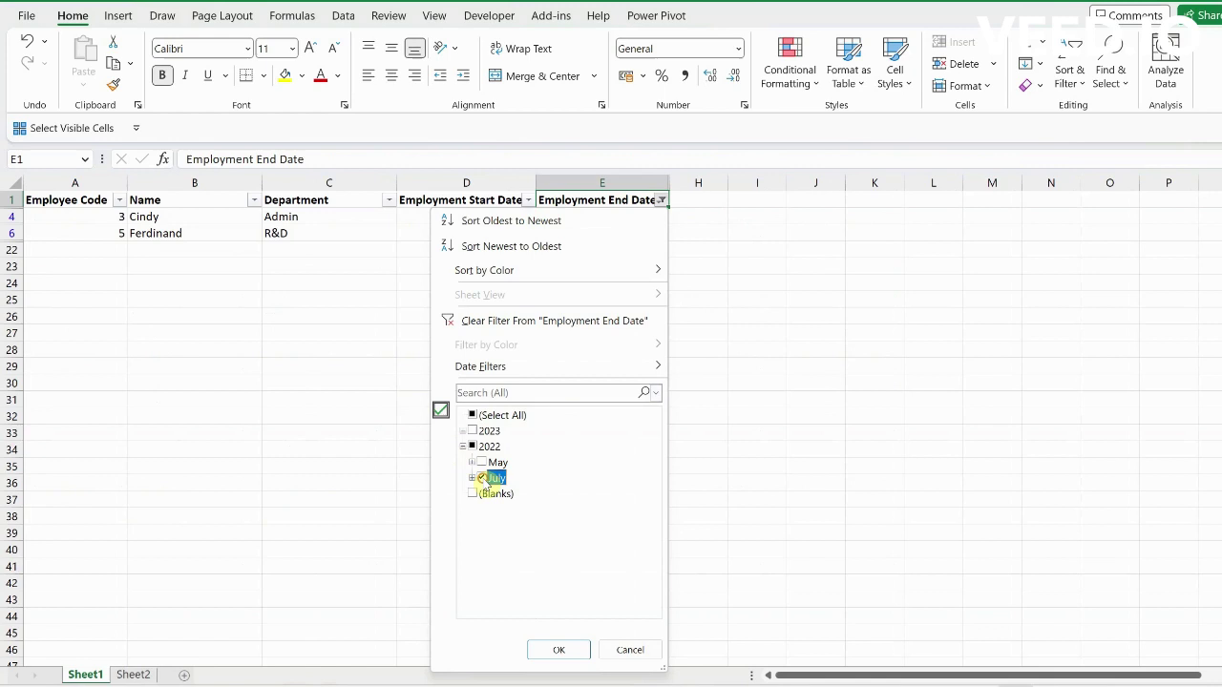
left_click(558, 650)
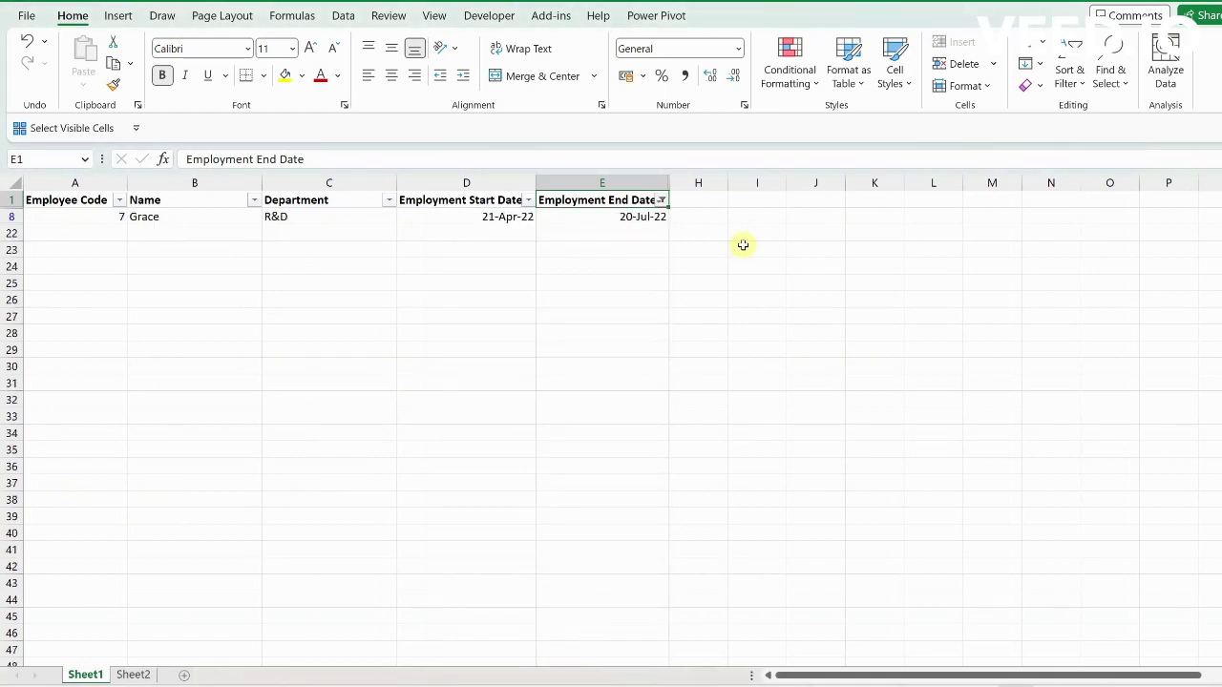
Step: Check the July 2022 R&D leaver count in H13 on Sheet2 against the filtered record
key("ctrl+Page_Down")
key("Right")
key("Right")
key("Down")
key("Up")
Step: Clear the filter from the Employment End Date column on Sheet1
key("ctrl+Page_Up")
left_click(661, 201)
left_click(526, 321)
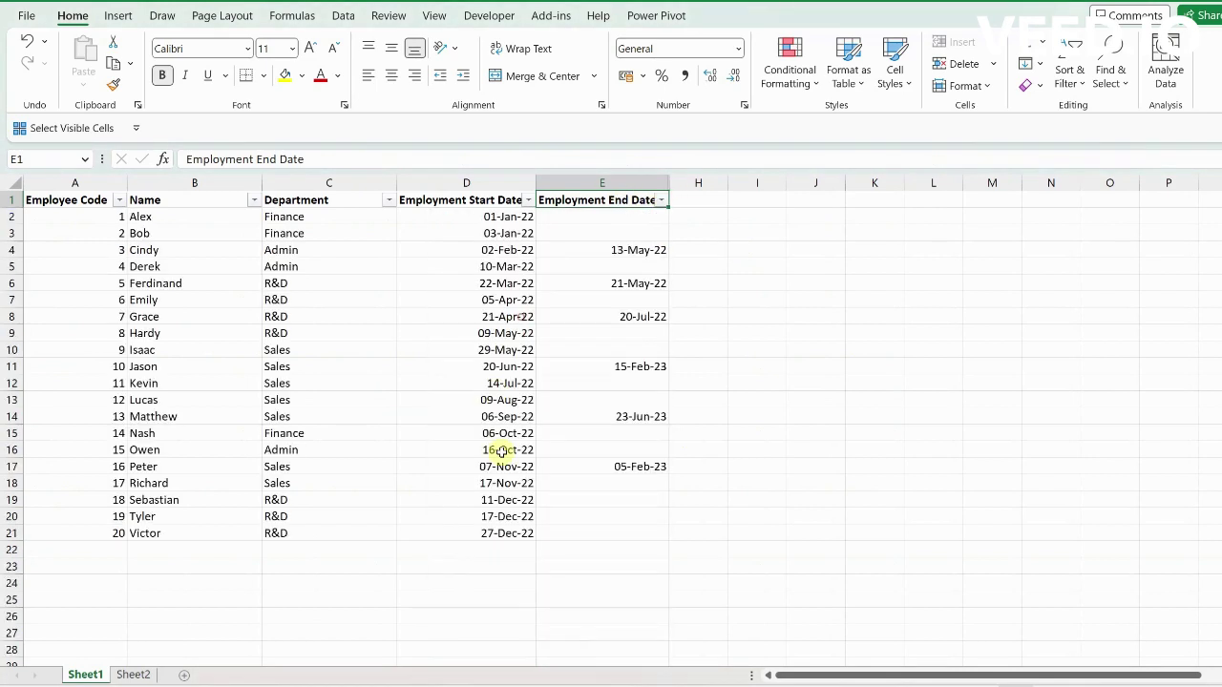
Step: Begin the Finance turnover rate formula in Sheet2 cell C19 with the February leaver count, C11, as numerator
key("ctrl+Page_Down")
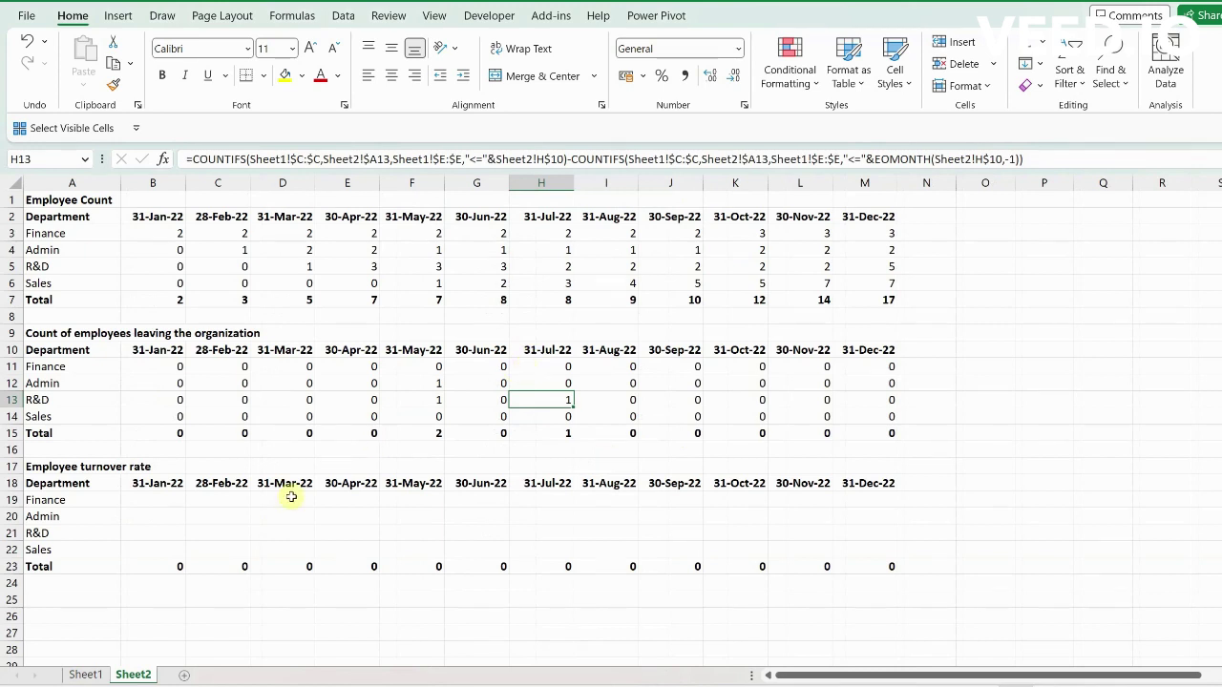
left_click(228, 503)
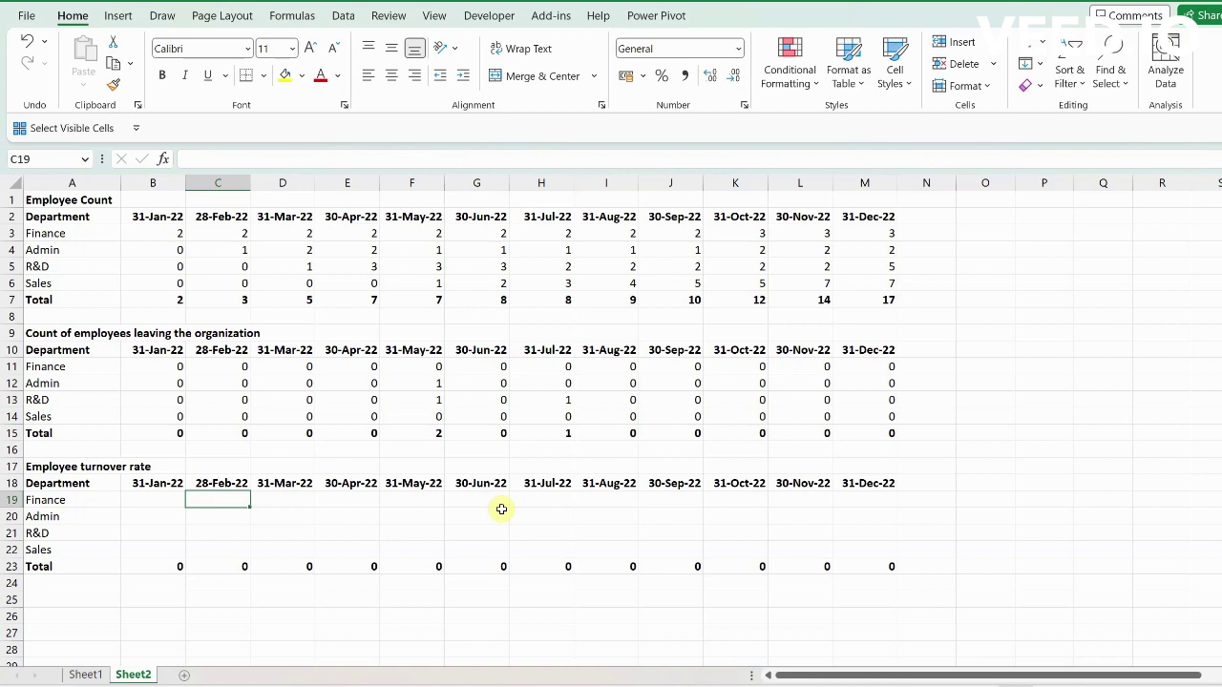
key("Left")
key("Right")
type("=")
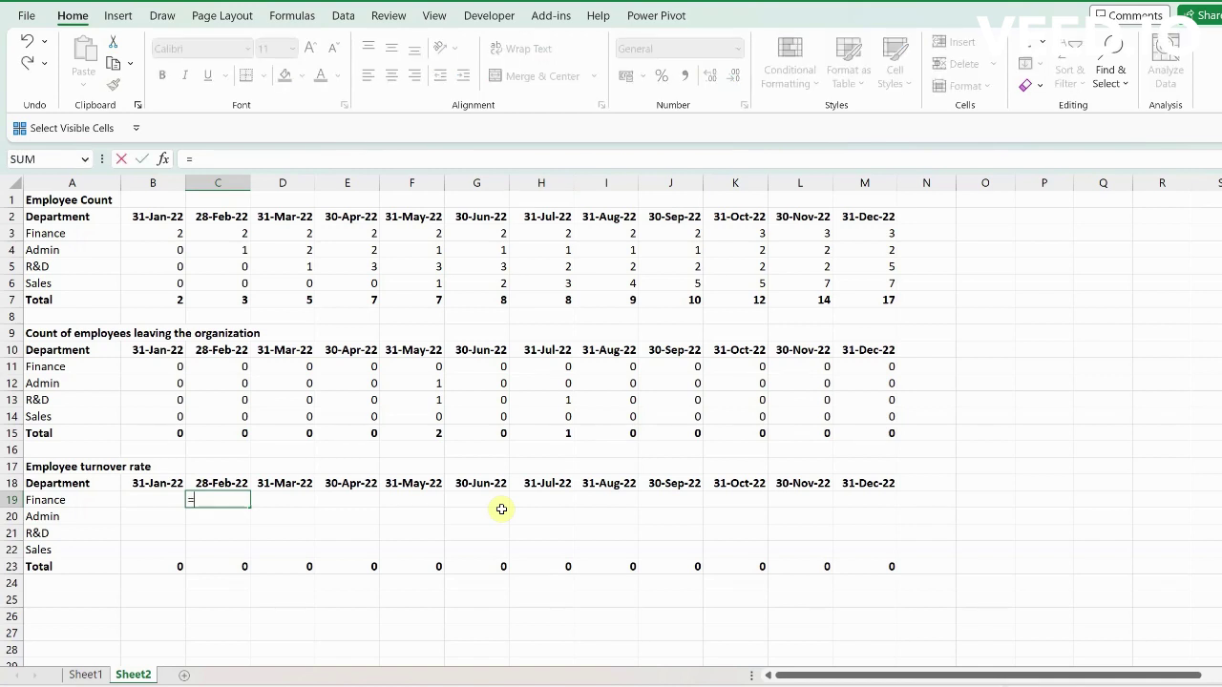
key("Up")
key("Up")
key("Up")
key("Up")
key("Up")
key("Up")
key("Up")
key("Up")
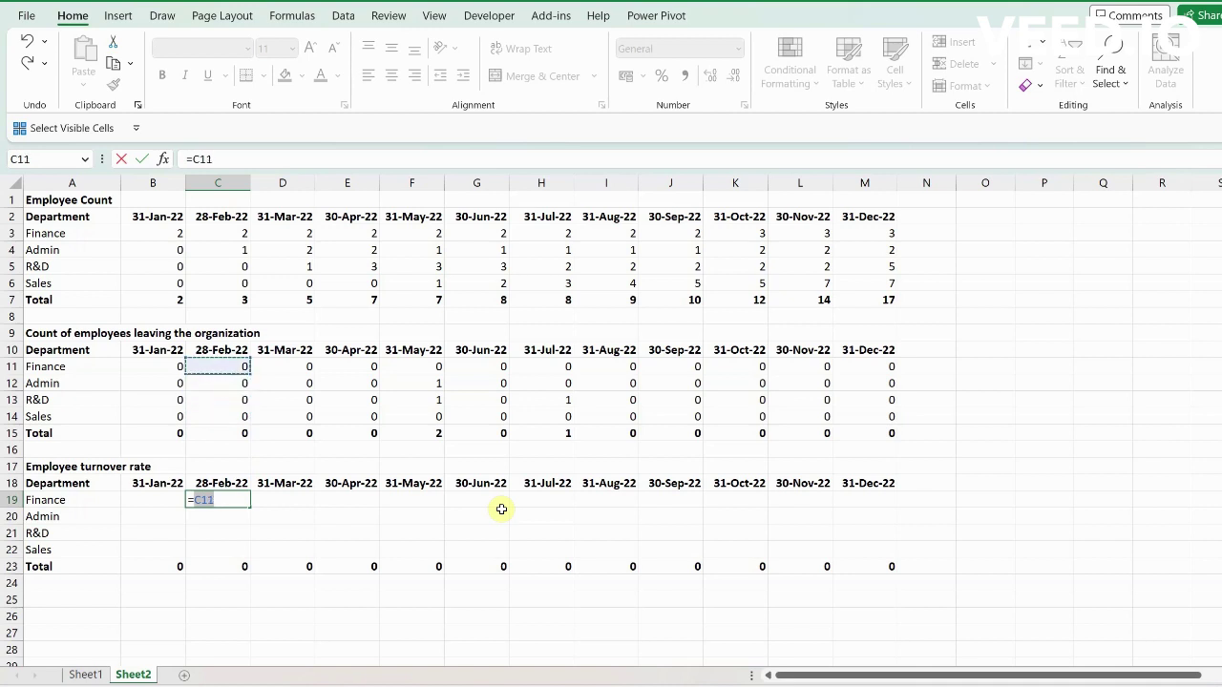
Step: Divide by the average of the February and January Finance headcounts, completing =C11/((C3+B3)/2), and enter the formula
type("/")
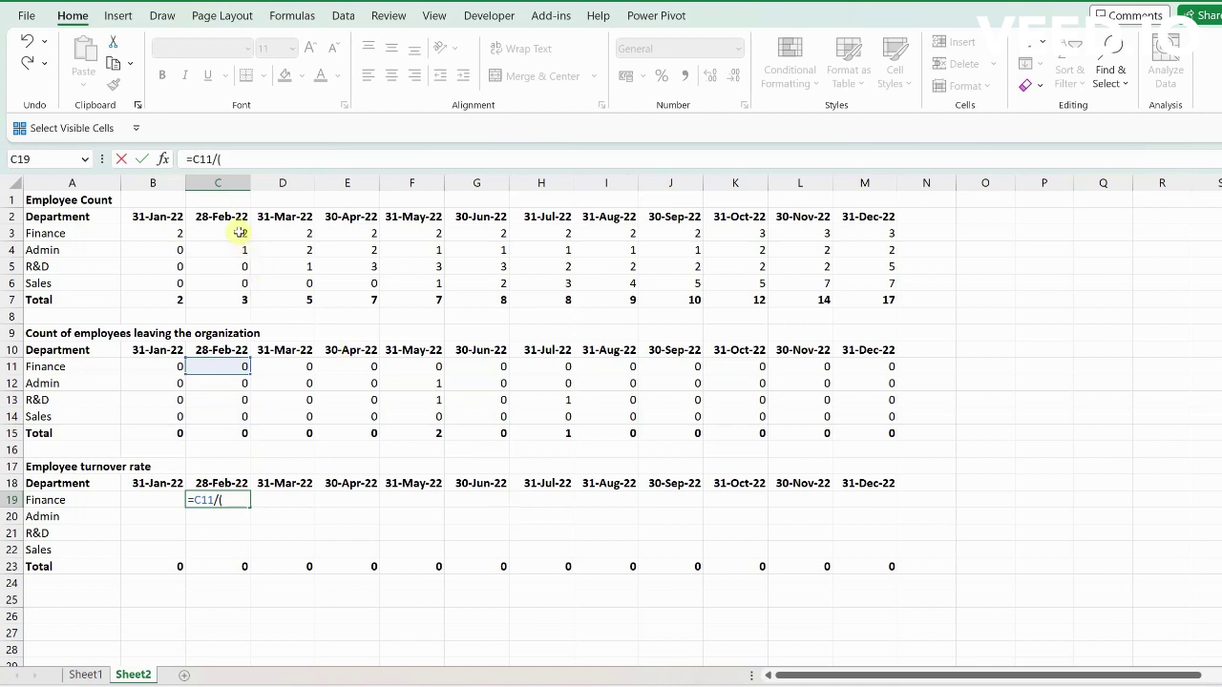
type("(")
left_click(240, 233)
type("+")
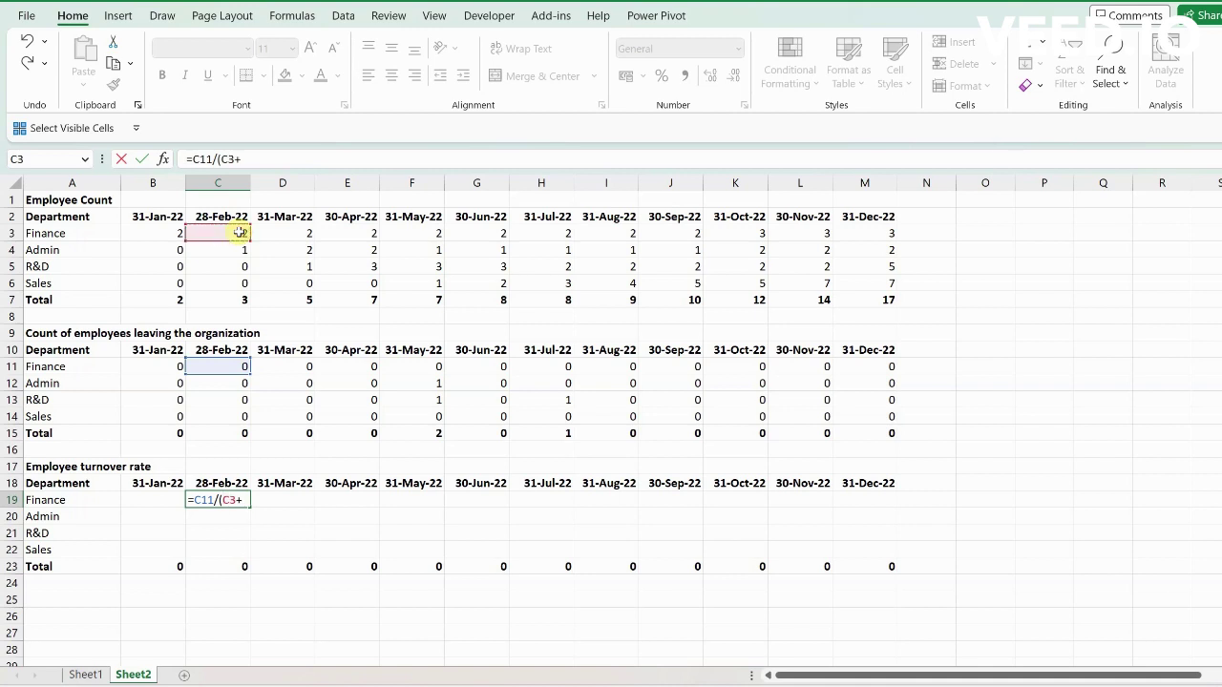
left_click(152, 231)
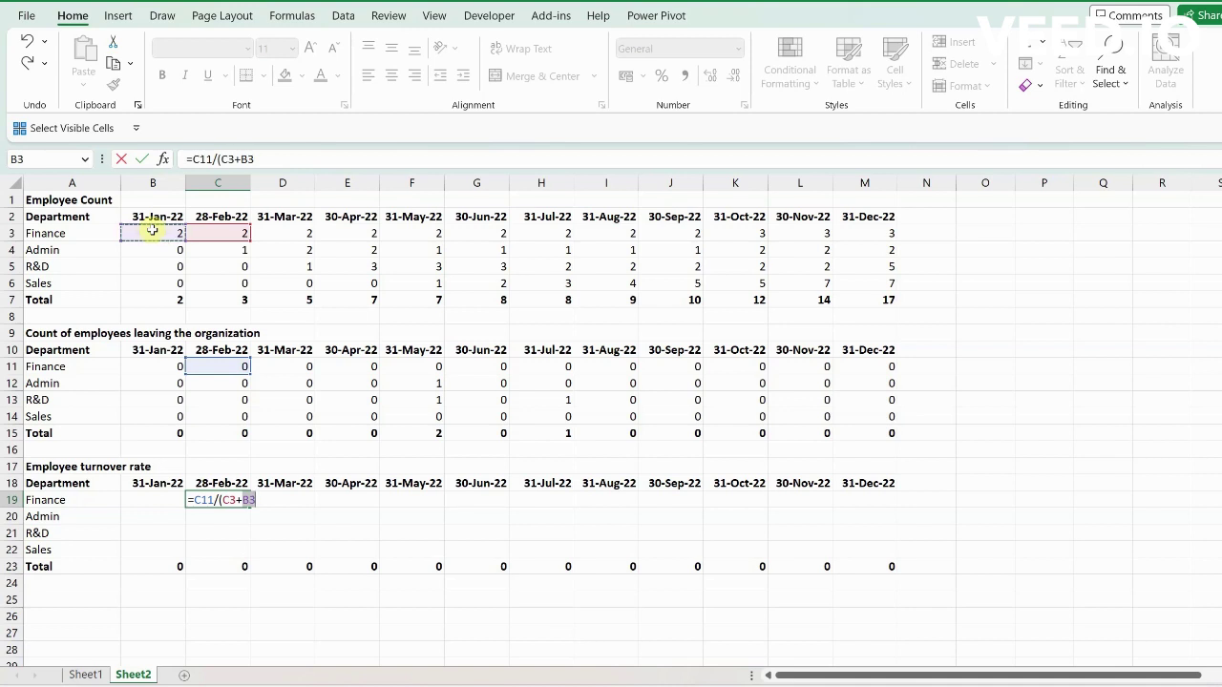
type(")/2)")
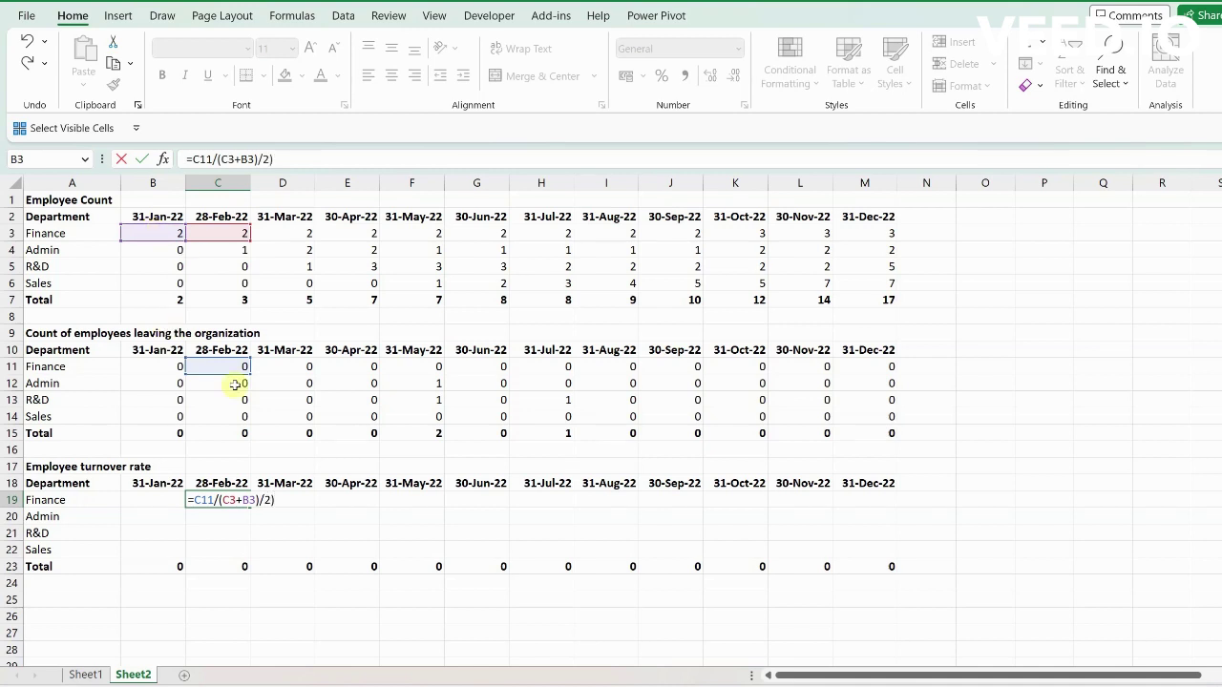
left_click(219, 500)
type("(")
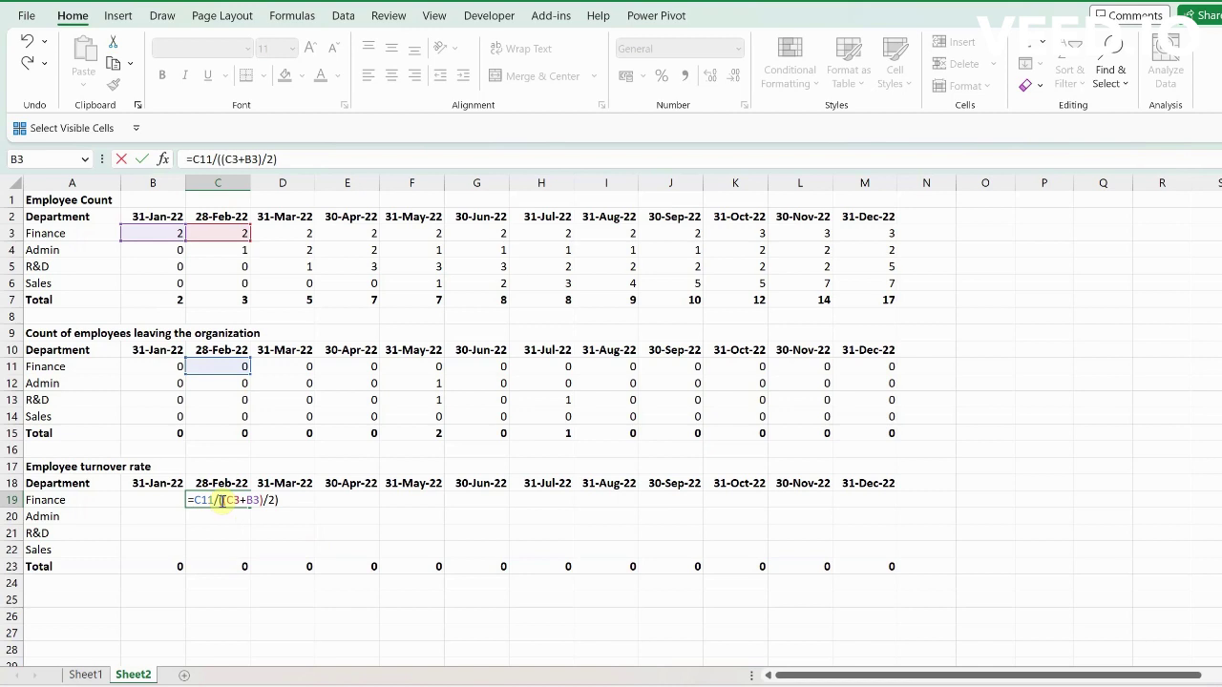
key("Return")
Step: Format the Finance turnover rate in C19 as a percentage
left_click(219, 500)
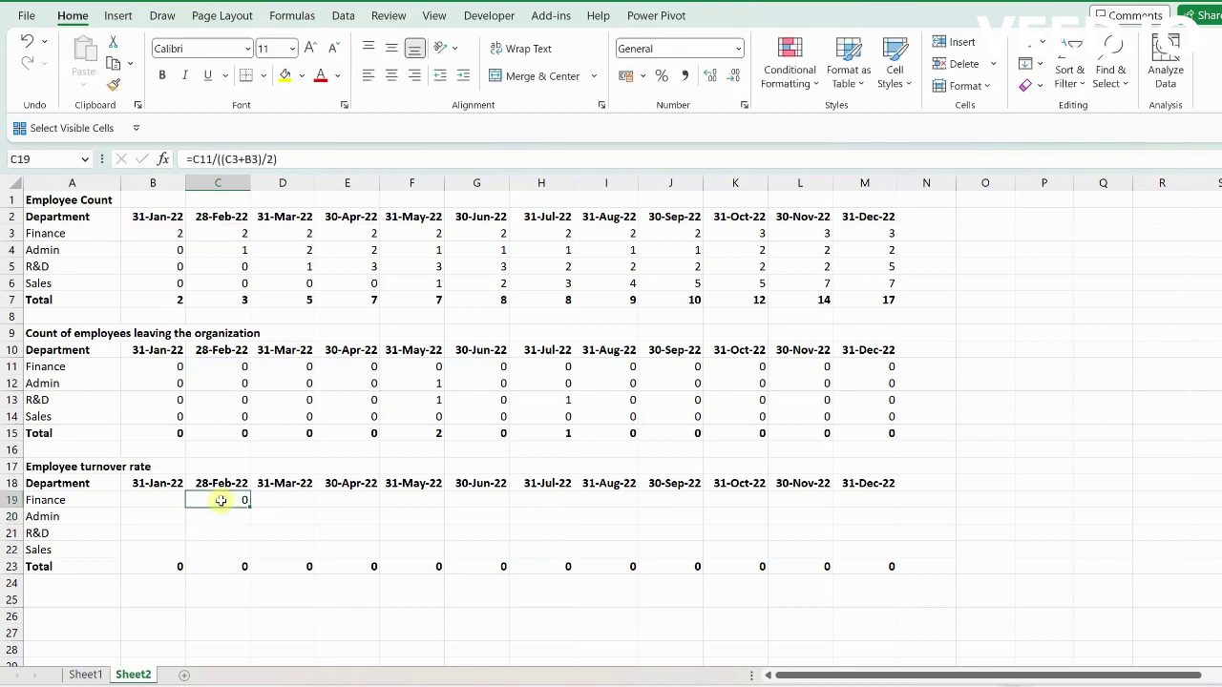
left_click(282, 158)
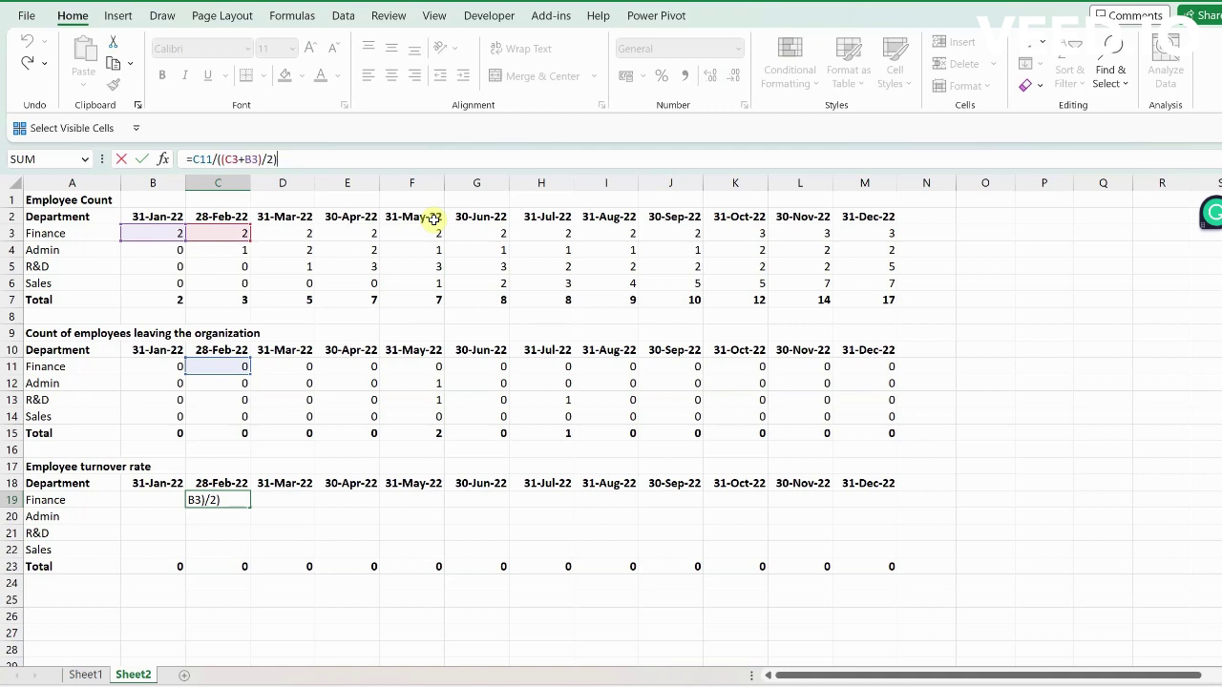
key("Escape")
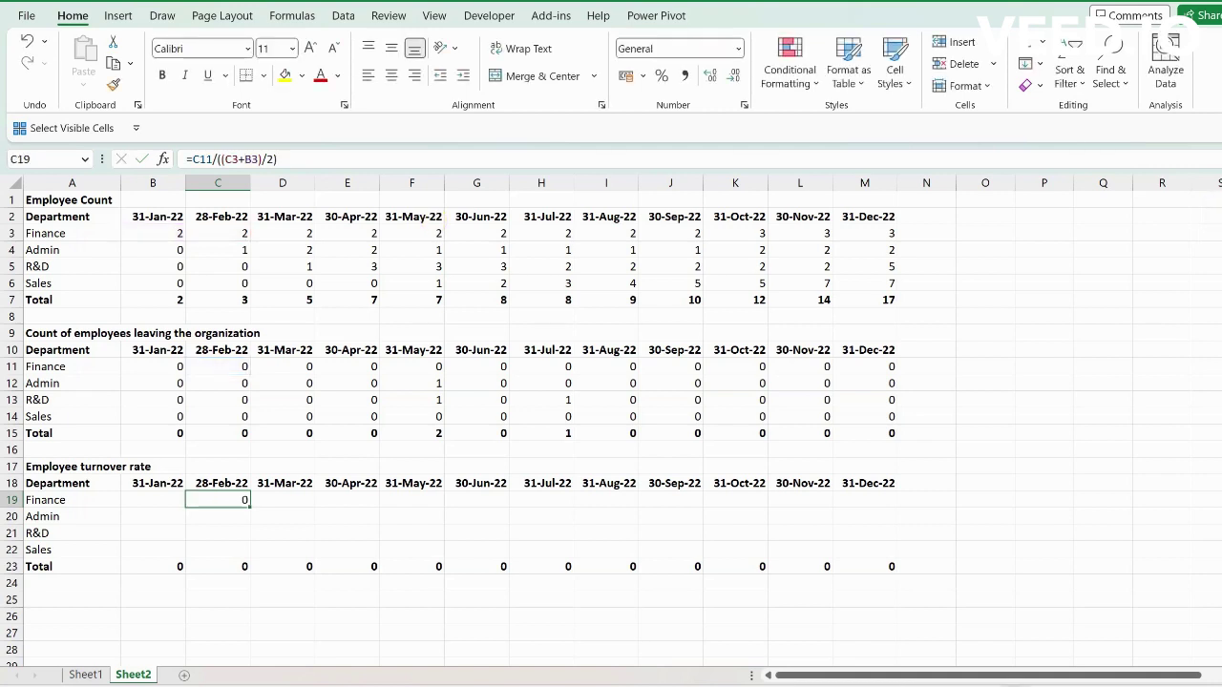
left_click(660, 77)
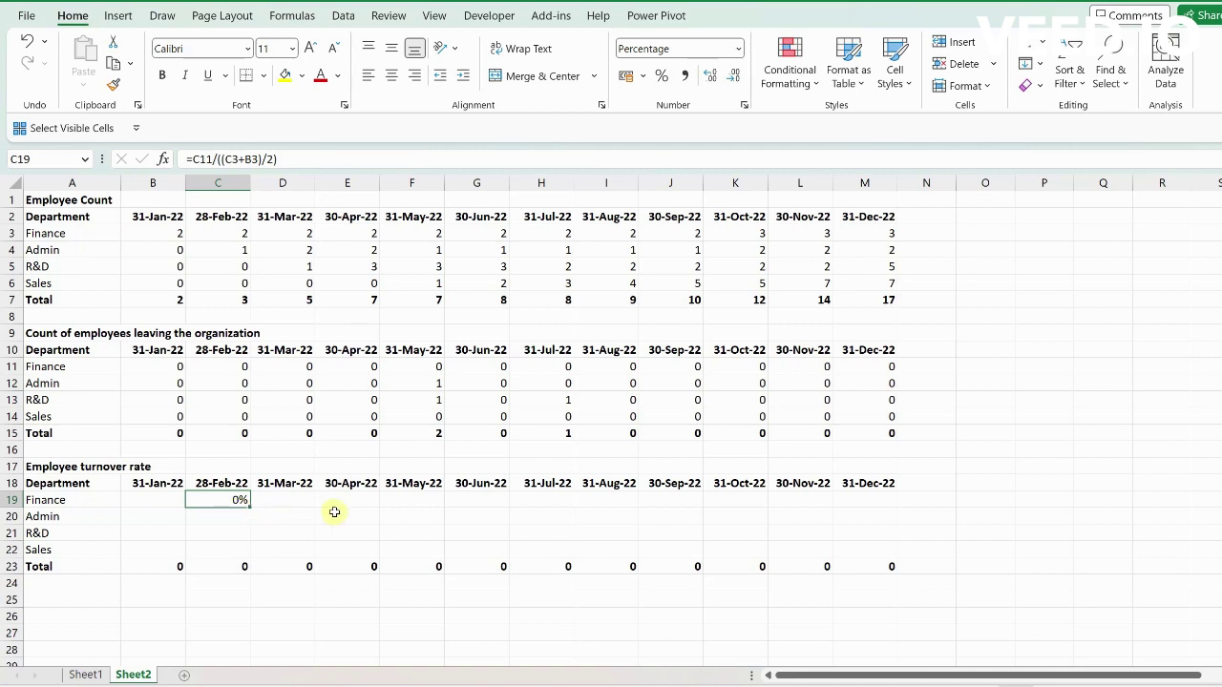
Step: Wrap the C19 formula in IFERROR with an empty string as the error value: =IFERROR(C11/((C3+B3)/2),"")
left_click(189, 159)
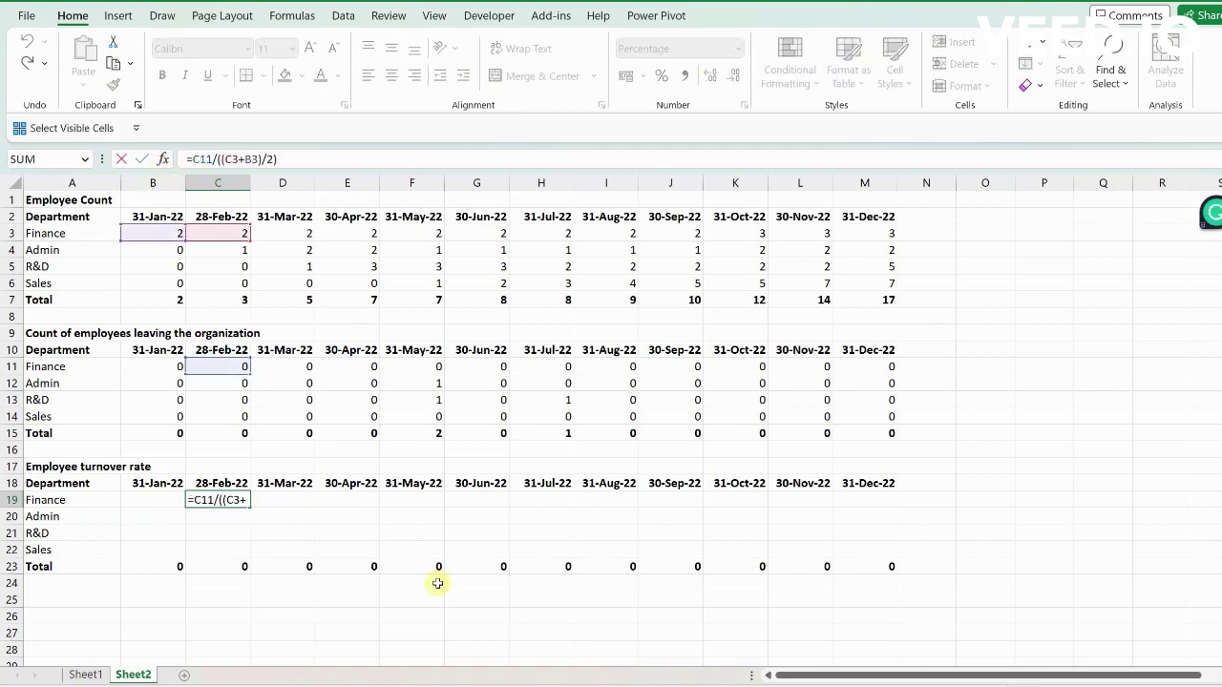
type("IFERROR(")
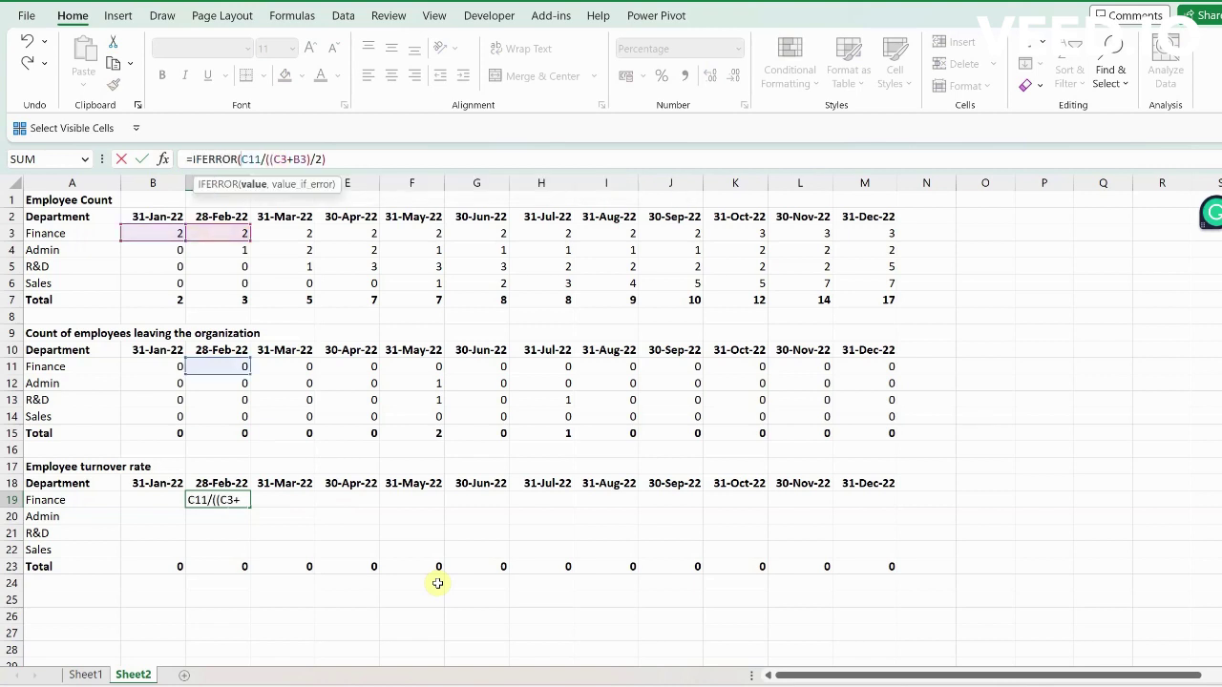
key("End")
type(",\"\")")
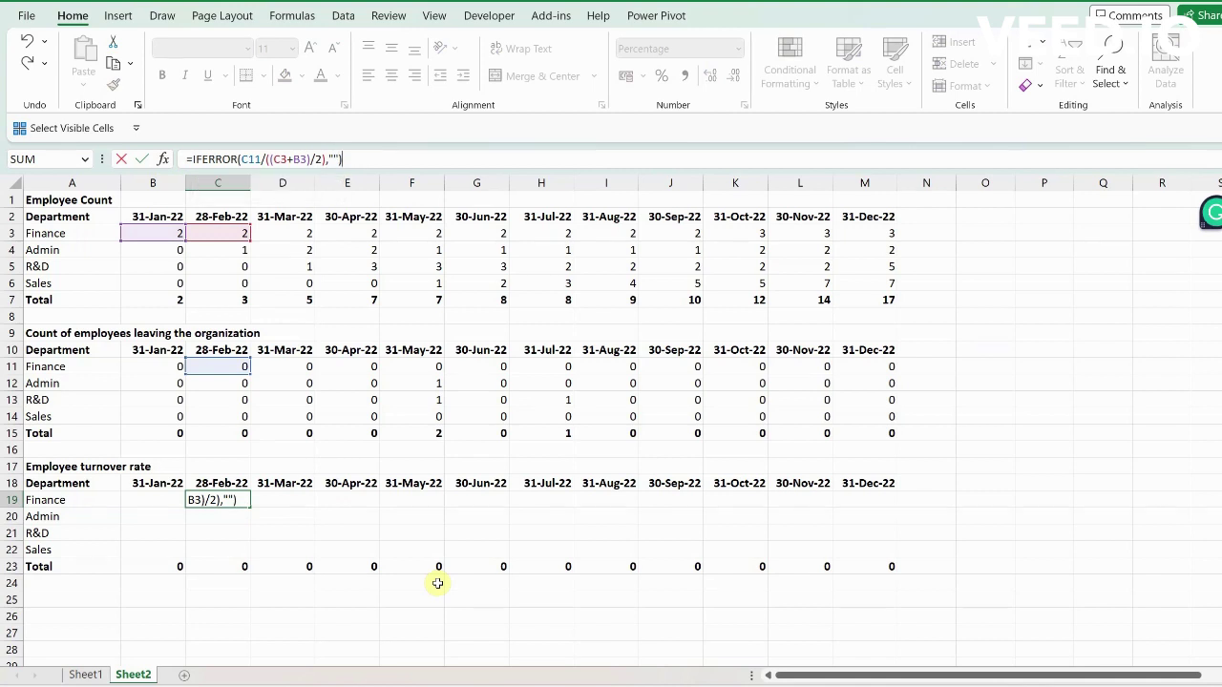
key("Return")
Step: Copy the C19 turnover formula across the Finance row to D19:M19, covering March to December 2022
key("Up")
key("ctrl+c")
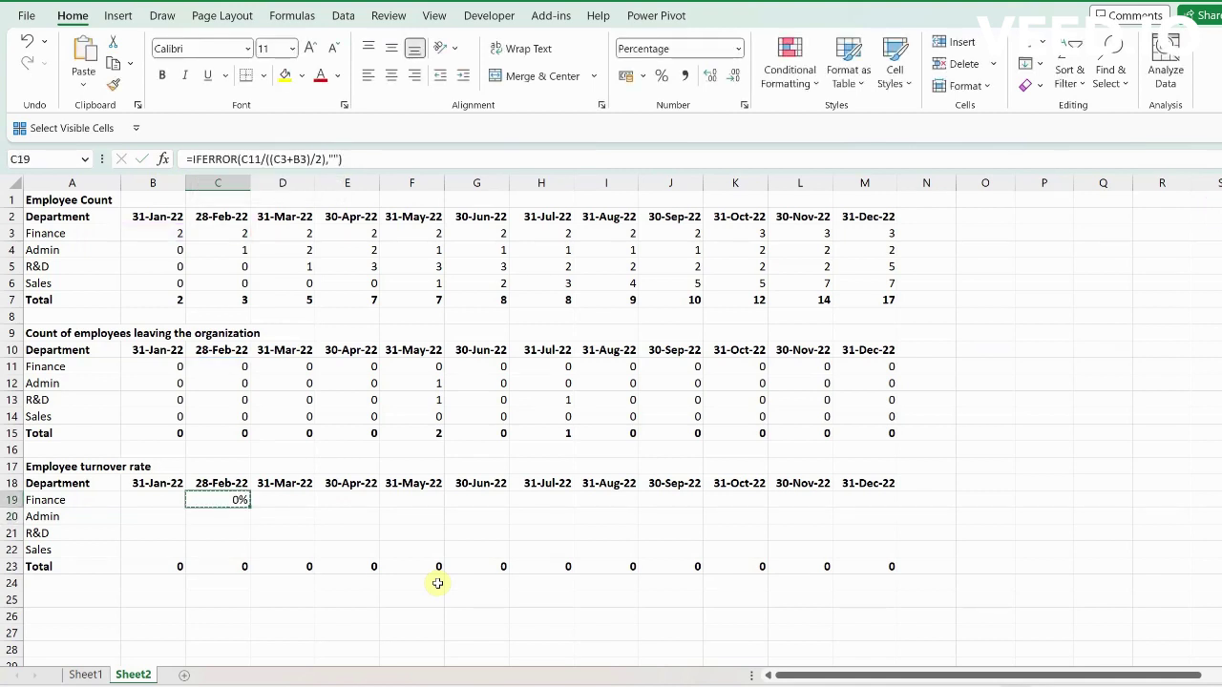
key("shift+Right")
key("shift+Right")
key("shift+Right")
key("shift+Right")
key("shift+Right")
key("shift+Right")
key("shift+Right")
key("shift+Right")
key("shift+Right")
key("shift+Right")
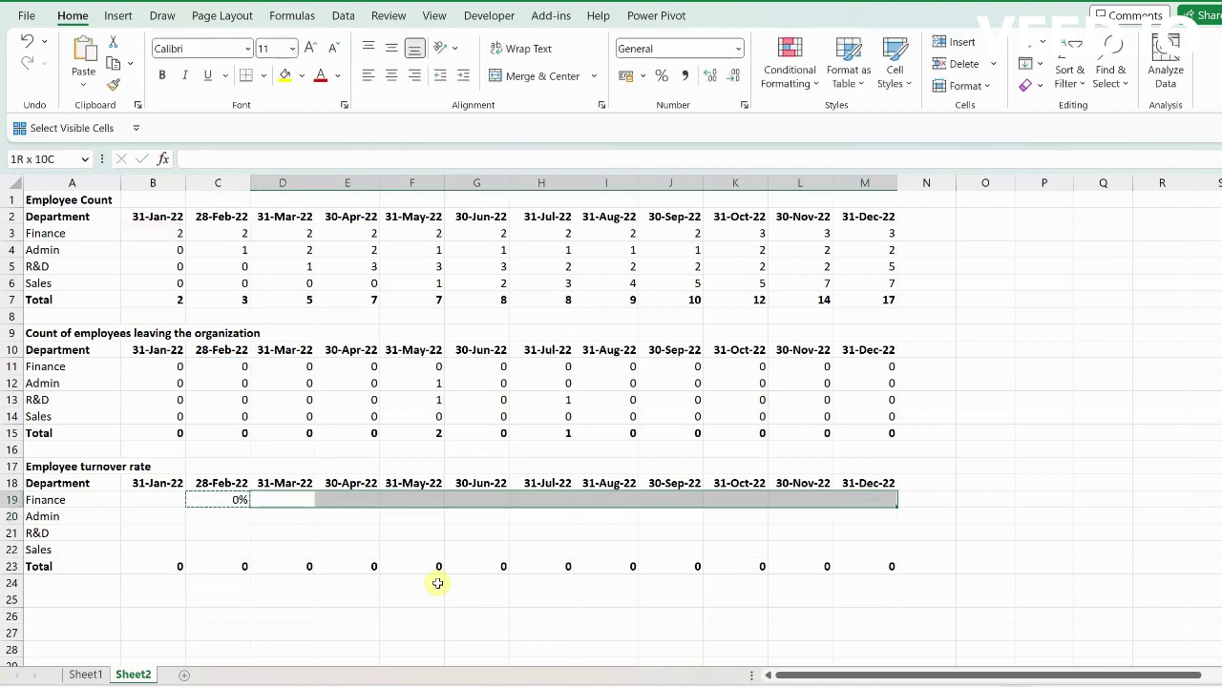
key("ctrl+v")
Step: Copy the Finance turnover formulas down to the Admin, R&D and Sales rows in C20:M22
key("shift+Down")
key("shift+Down")
key("shift+Down")
key("shift+Up")
key("shift+Up")
key("shift+Up")
key("ctrl+c")
key("Down")
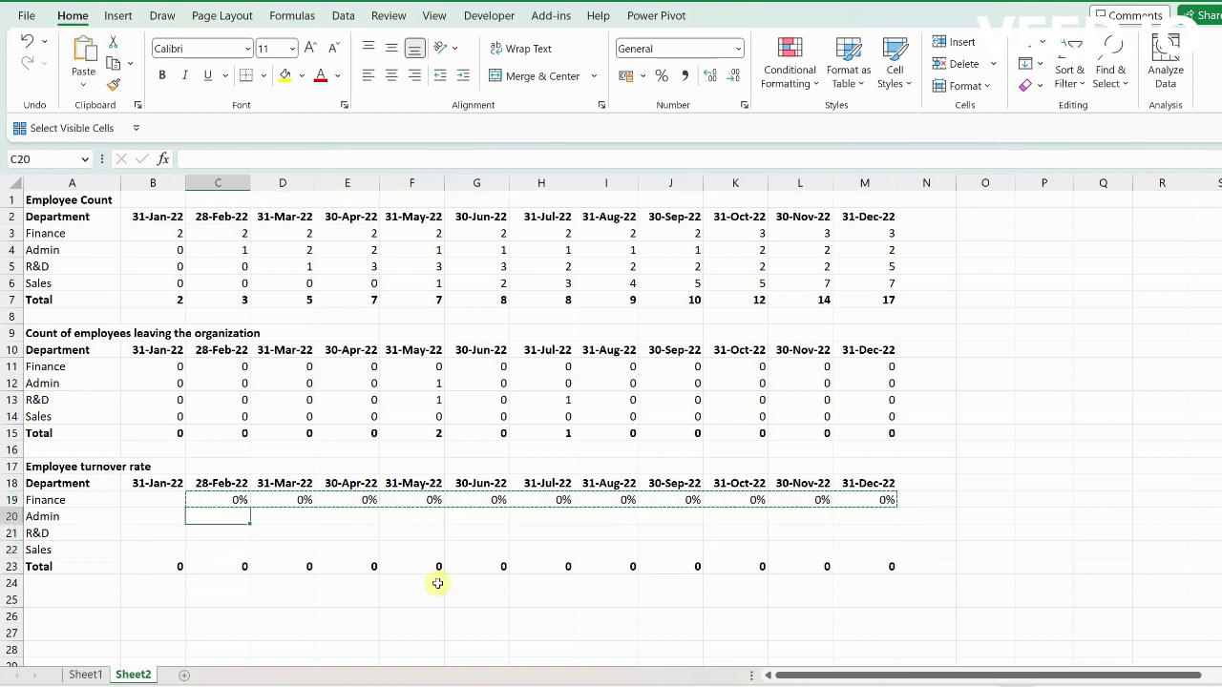
key("shift+Down")
key("shift+Down")
key("ctrl+v")
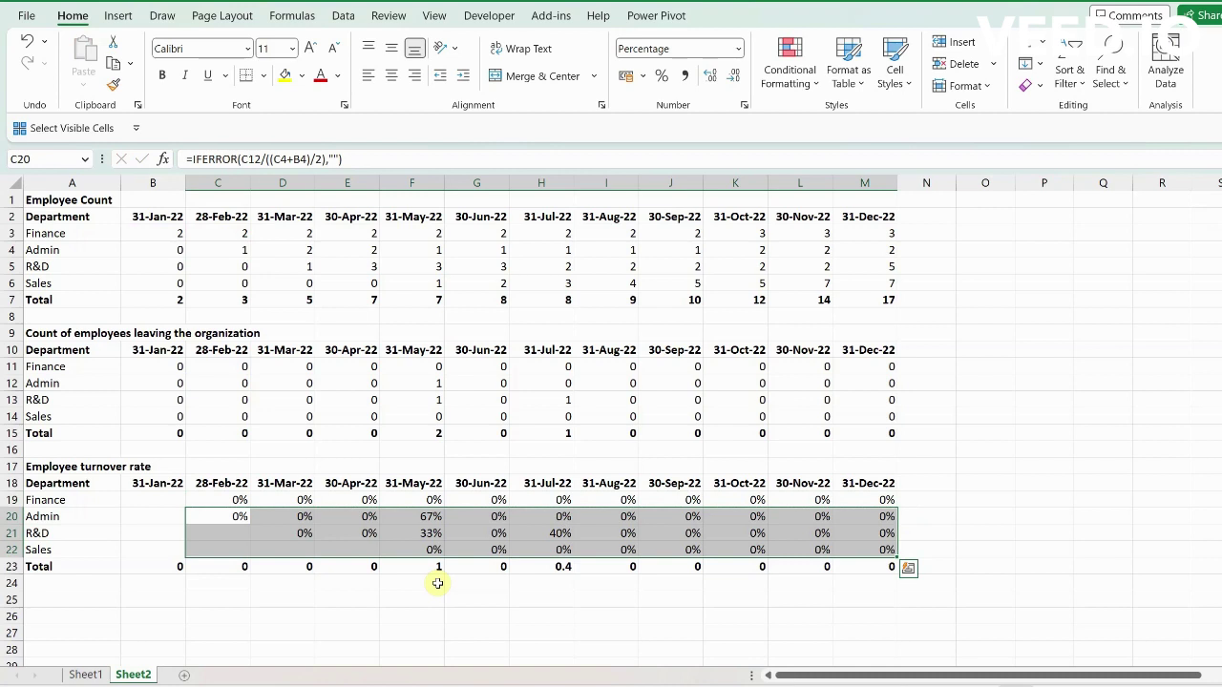
Step: Format the turnover Total row, B23:M23, as percentages
key("Down")
key("Down")
key("Down")
key("Left")
key("ctrl+shift+Right")
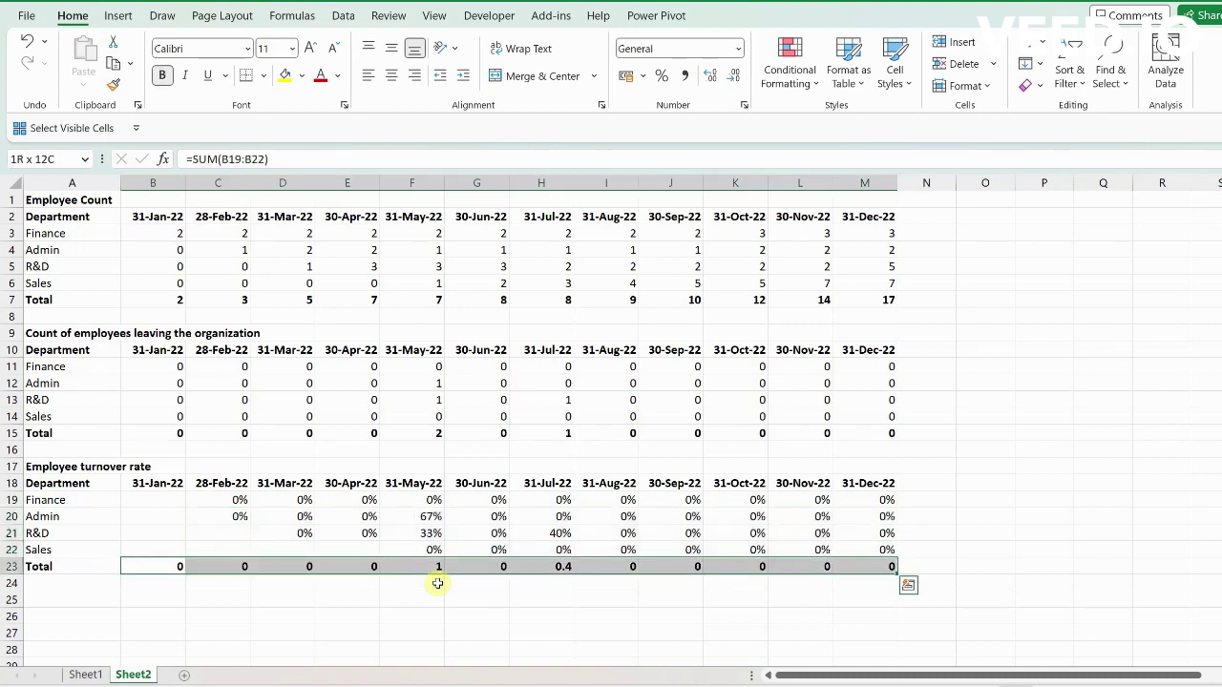
left_click(662, 77)
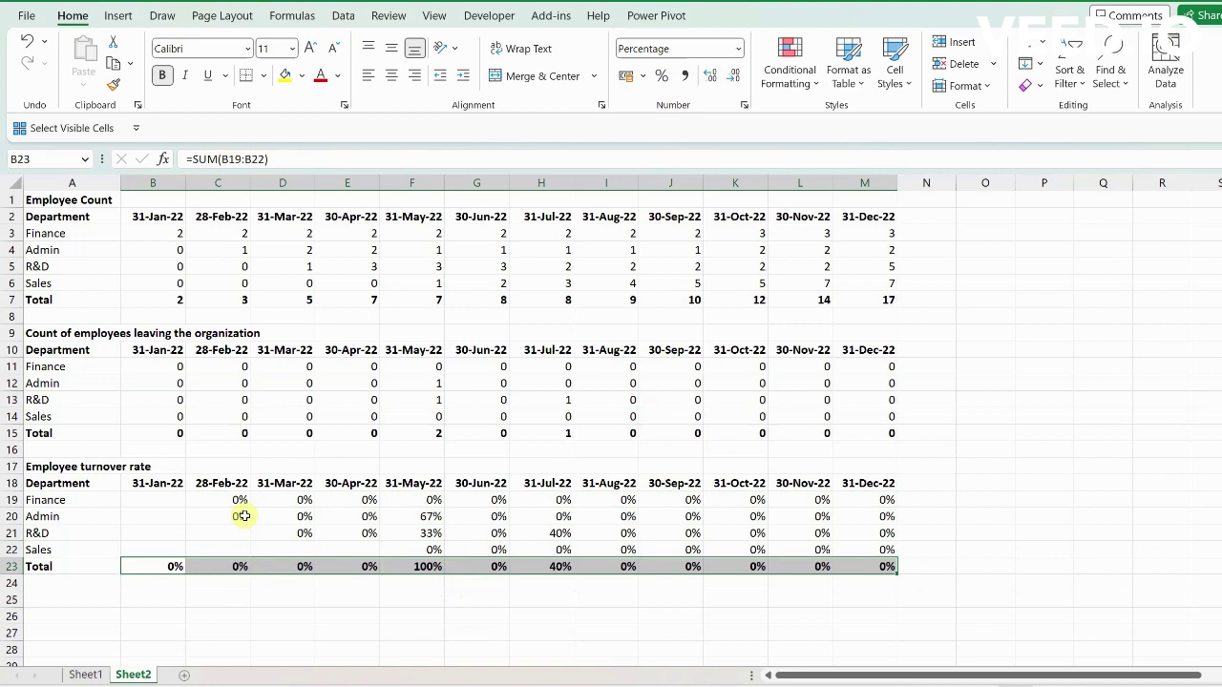
Step: Replace the sums in the turnover Total row from C23 to M23 with the Sales row's formulas, pasting formulas only
left_click(172, 567)
left_click_drag(153, 550, 863, 549)
left_click(217, 550)
key("ctrl+c")
key("Down")
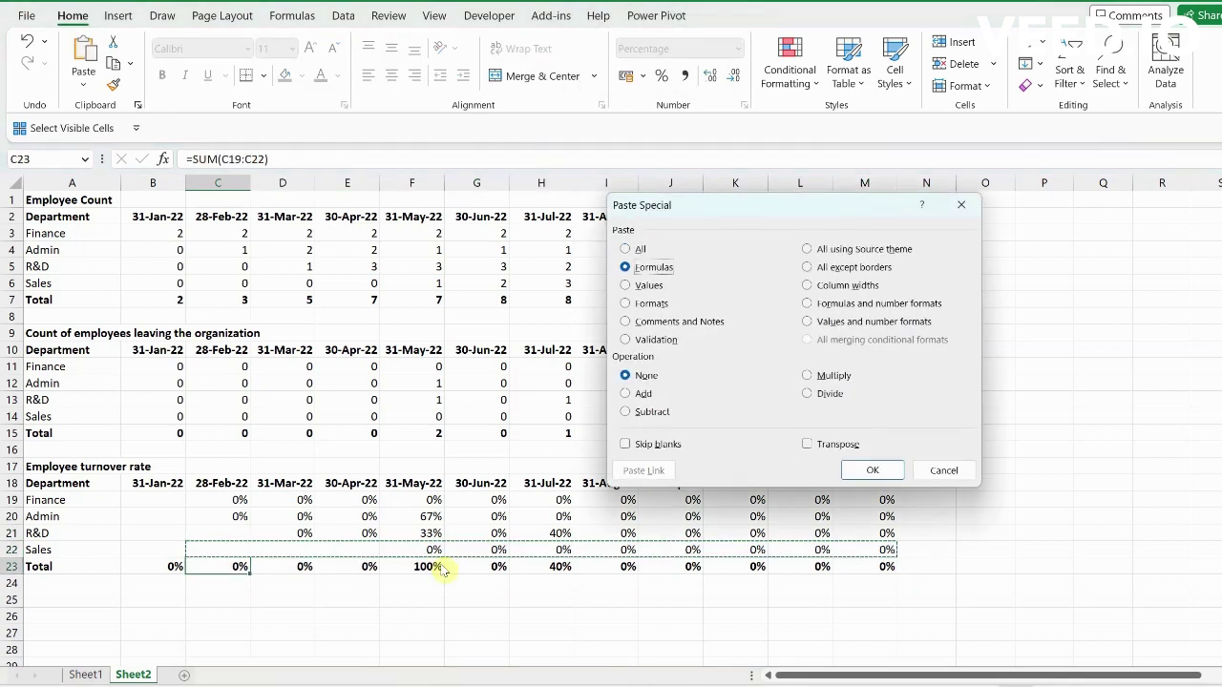
key("Return")
Step: Inspect the May 2022 total turnover formula in F23 and the total leavers cell F15 it references
key("Right")
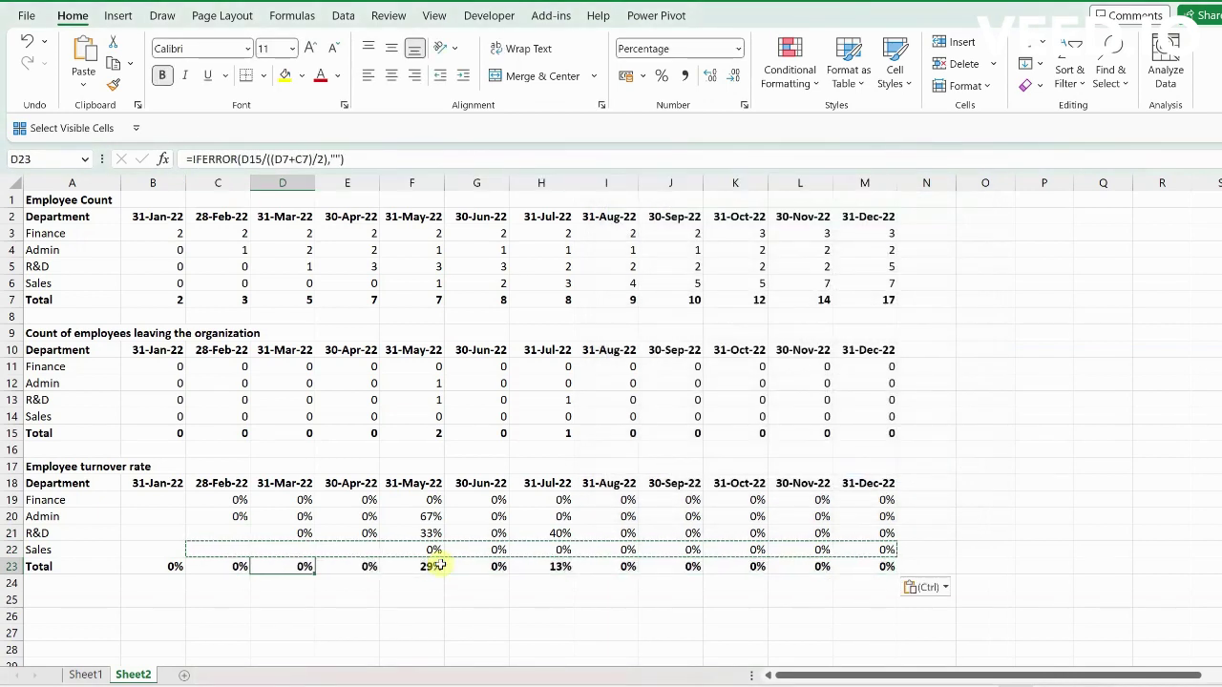
left_click(439, 566)
key("F2")
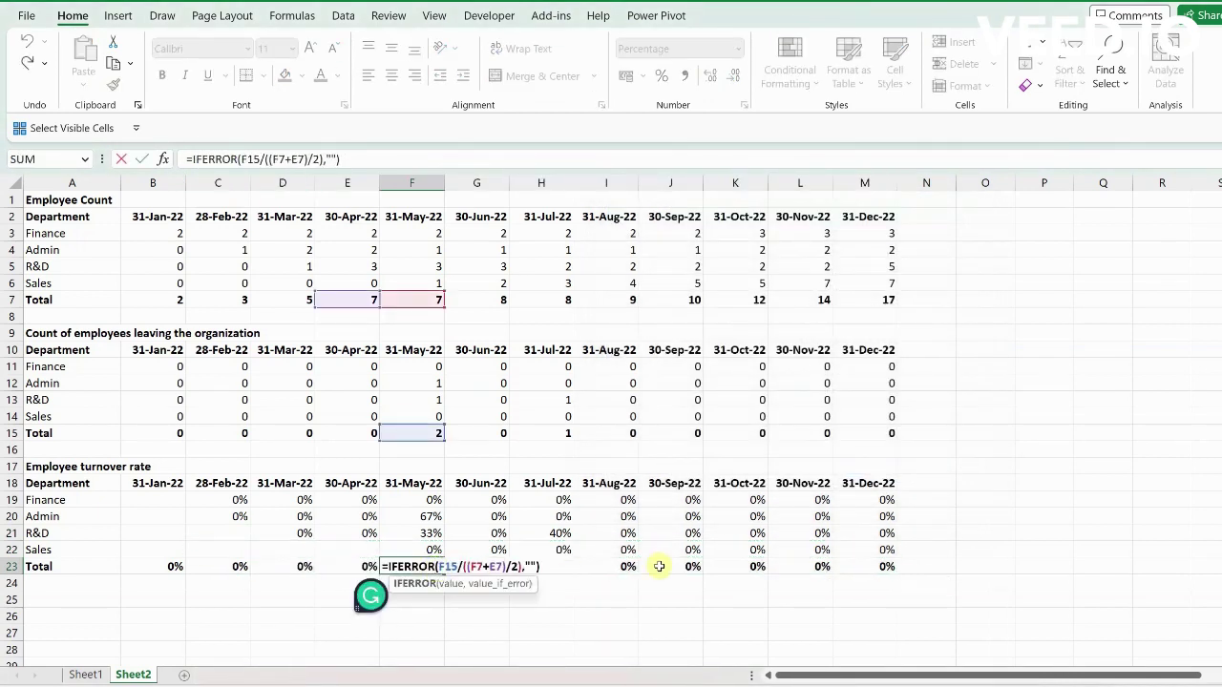
key("Escape")
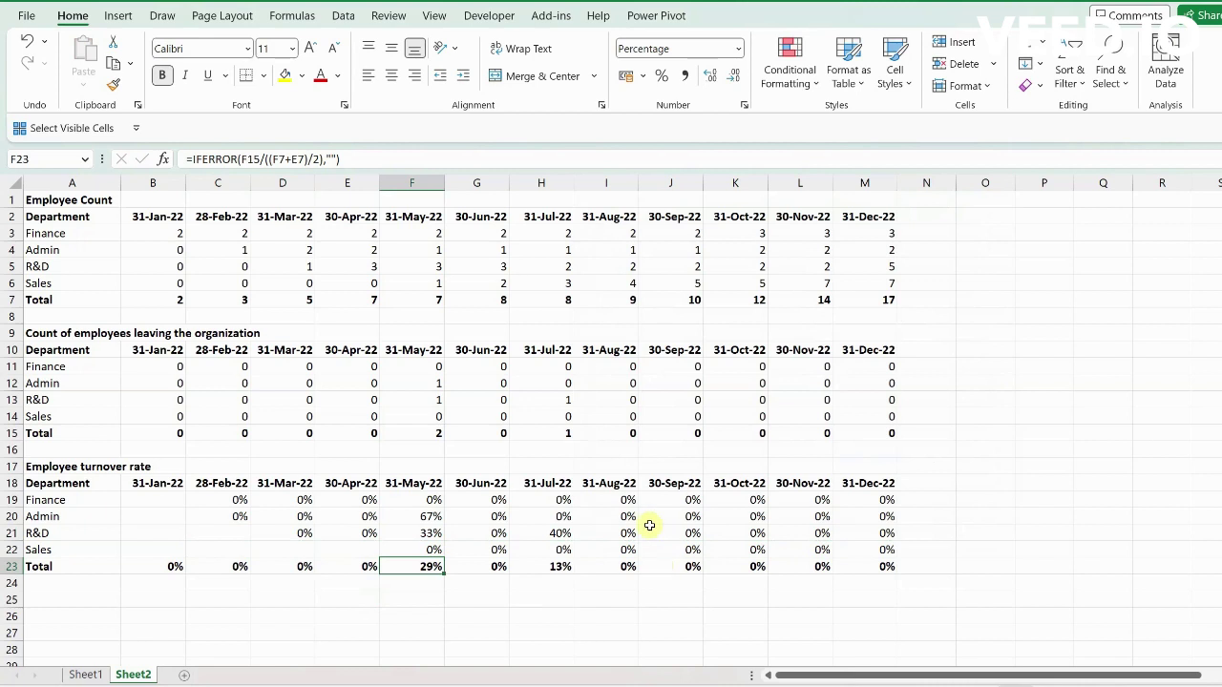
double_click(440, 431)
key("Escape")
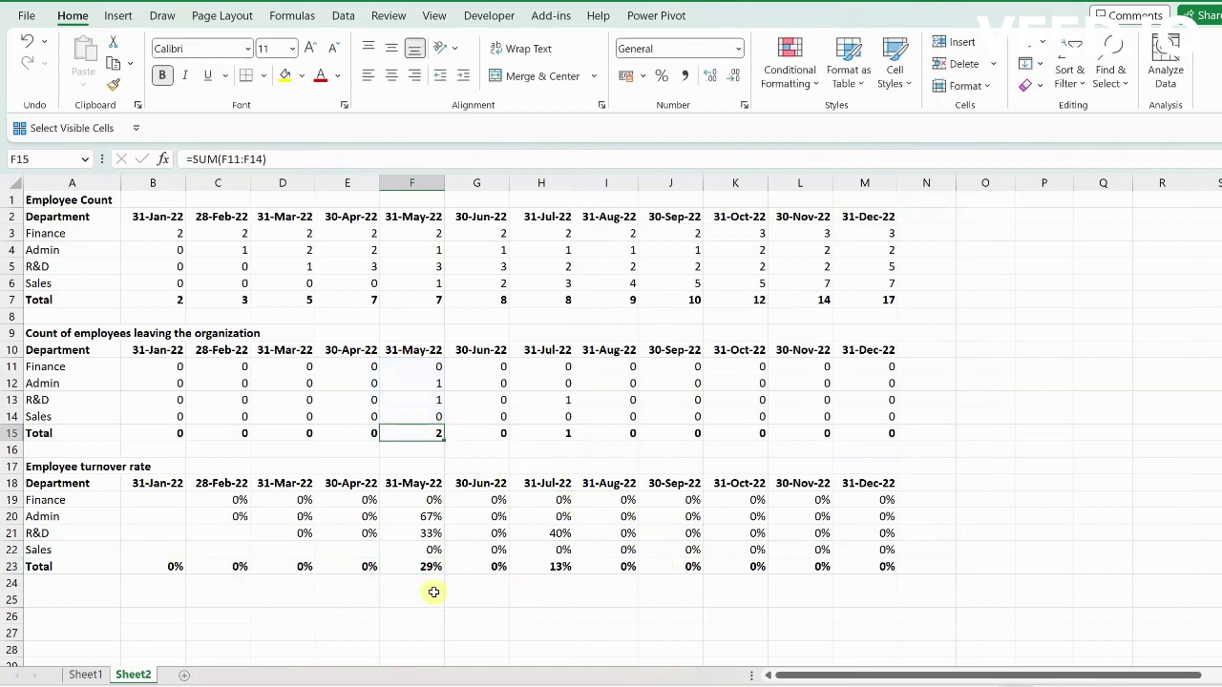
left_click(68, 566)
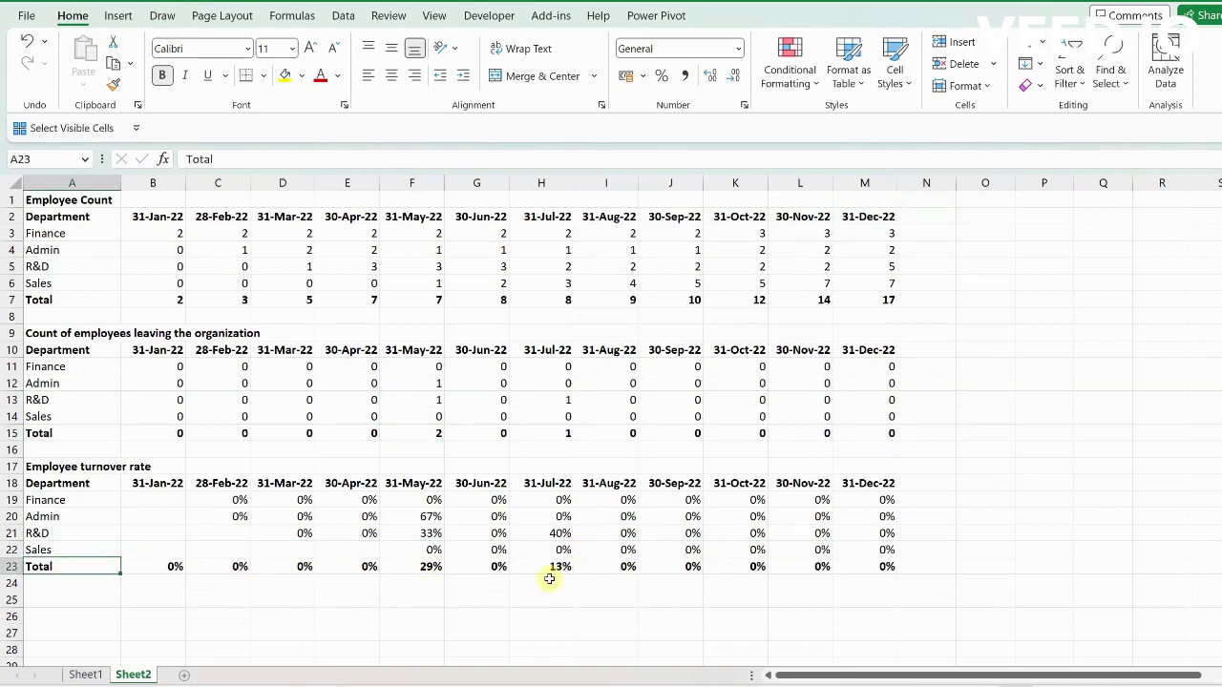
key("ctrl+Up")
key("ctrl+Up")
key("ctrl+Up")
key("ctrl+Up")
key("ctrl+Up")
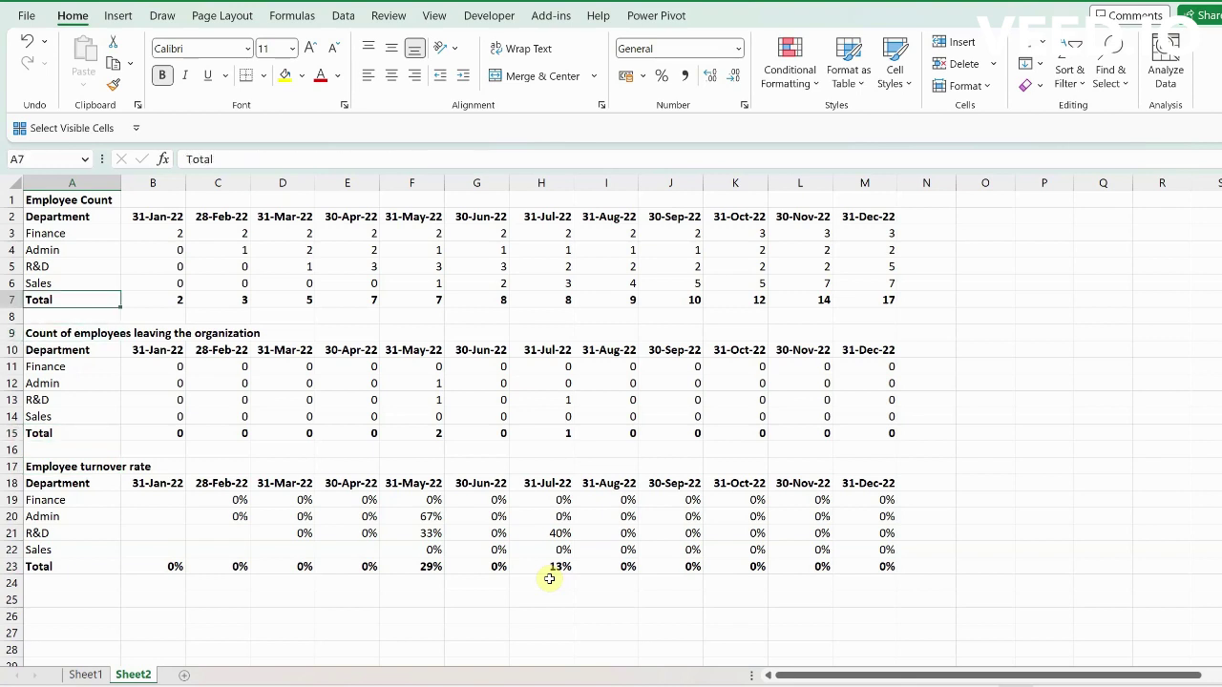